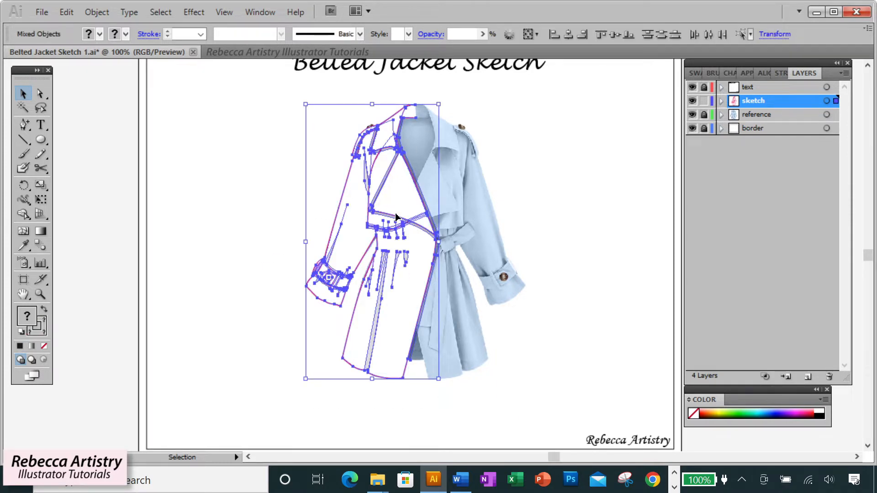
Reflect a copy of the selected half jacket across a vertical axis and nudge it right to match the reference.
drag(24, 185, 68, 201)
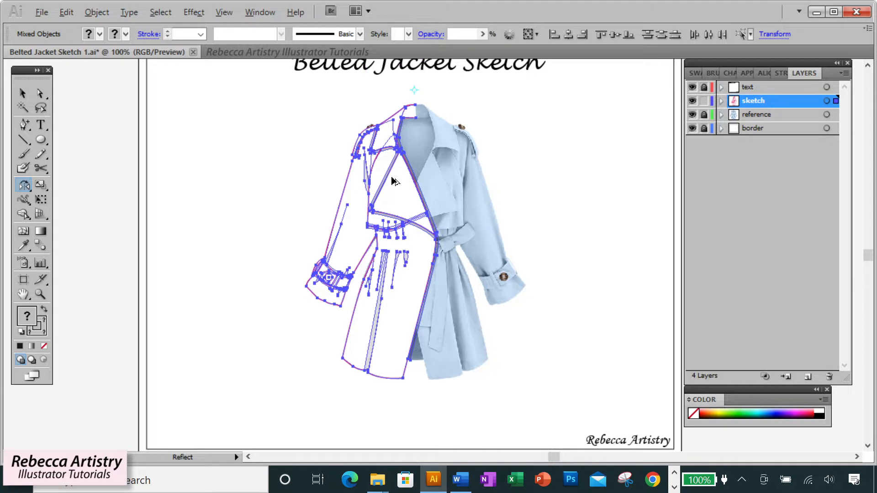
drag(392, 178, 422, 184)
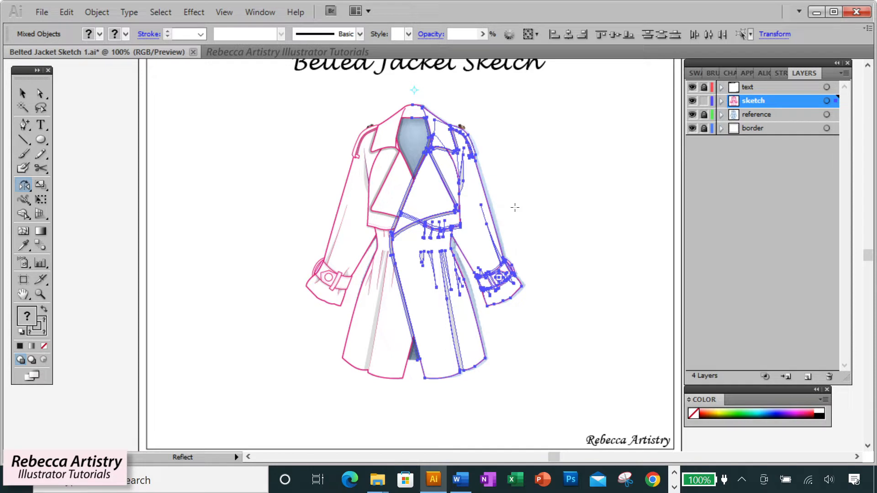
key(Right)
key(Right)
key(Right)
key(Right)
key(Right)
key(Right)
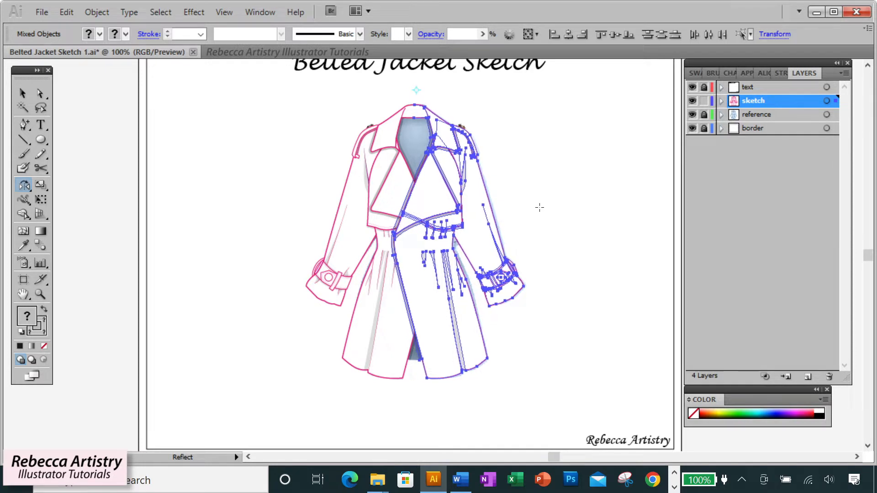
key(Right)
key(Right)
key(Right)
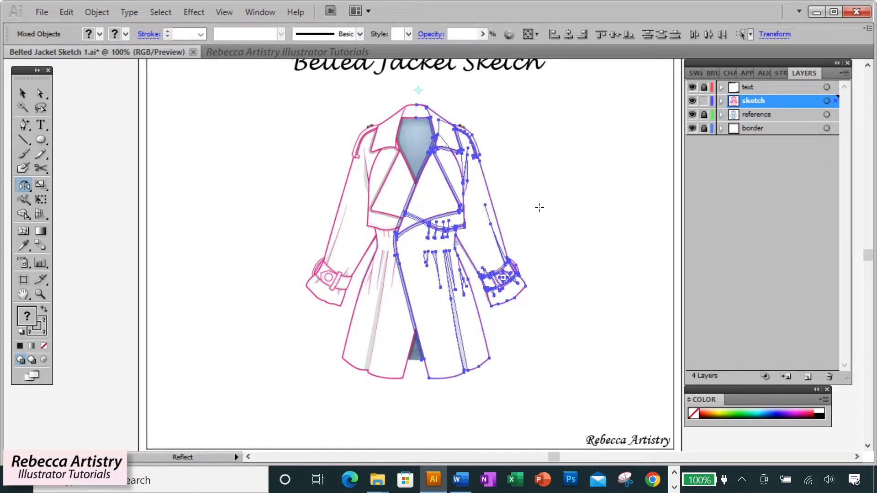
Send the mirrored half of the jacket to the back and deselect it.
right_click(477, 226)
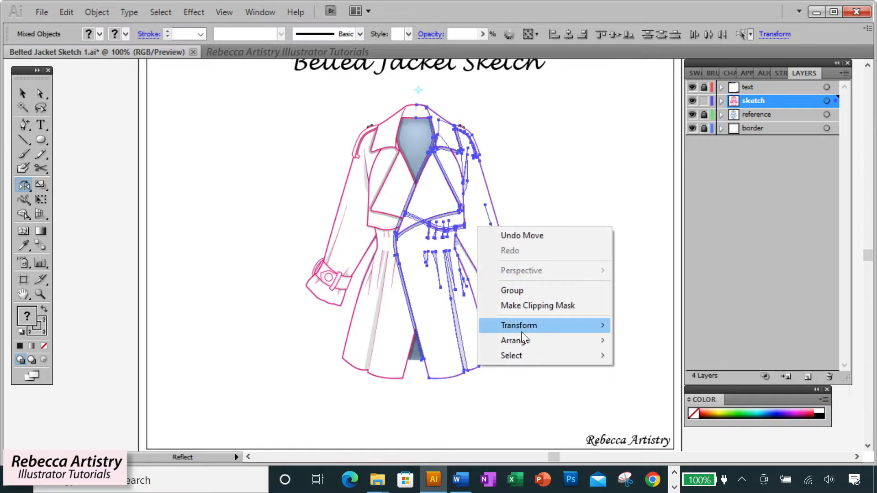
mouse_move(530, 337)
click(676, 386)
key(v)
click(571, 193)
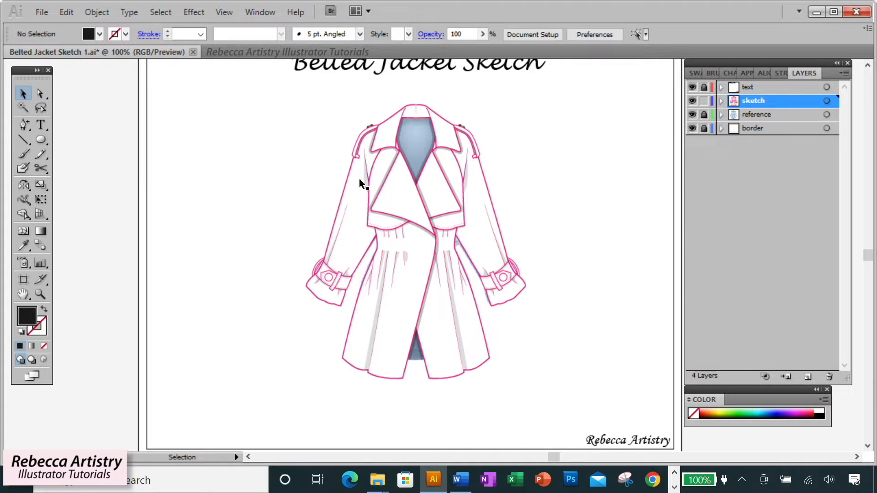
Join the two open collar endpoints at the top centre of the jacket, averaging them on both axes.
click(40, 294)
click(444, 176)
click(421, 247)
click(432, 243)
click(427, 247)
click(420, 249)
click(39, 93)
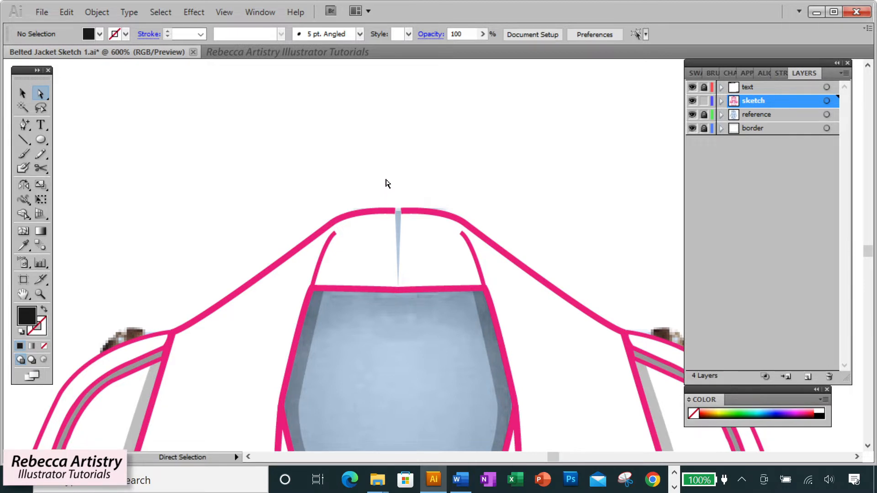
drag(384, 182, 416, 239)
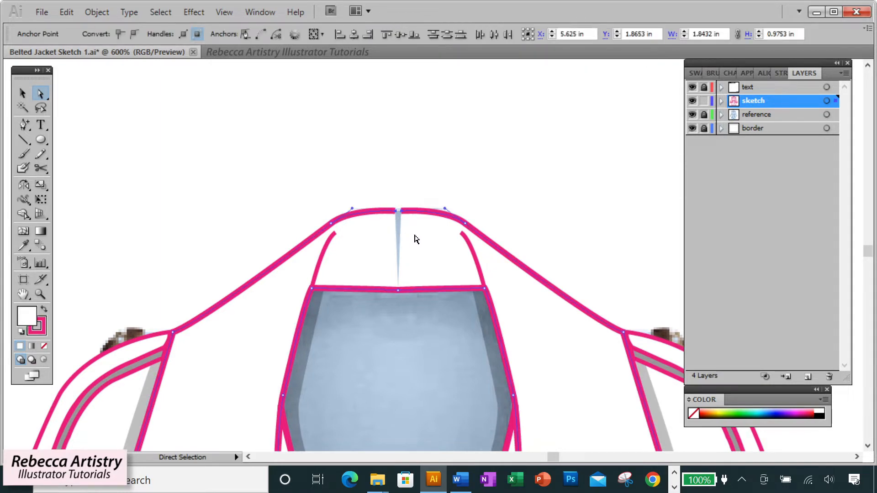
key(ctrl)
key(Delete)
key(ctrl)
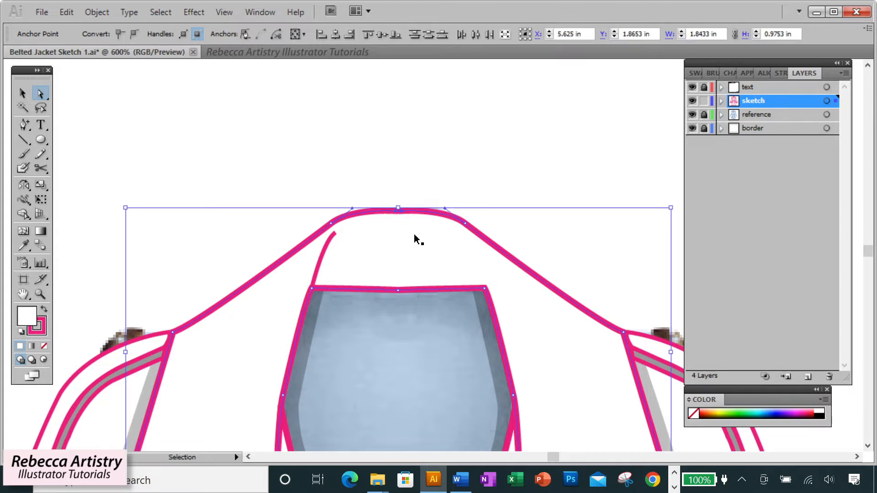
key(ctrl+alt+j)
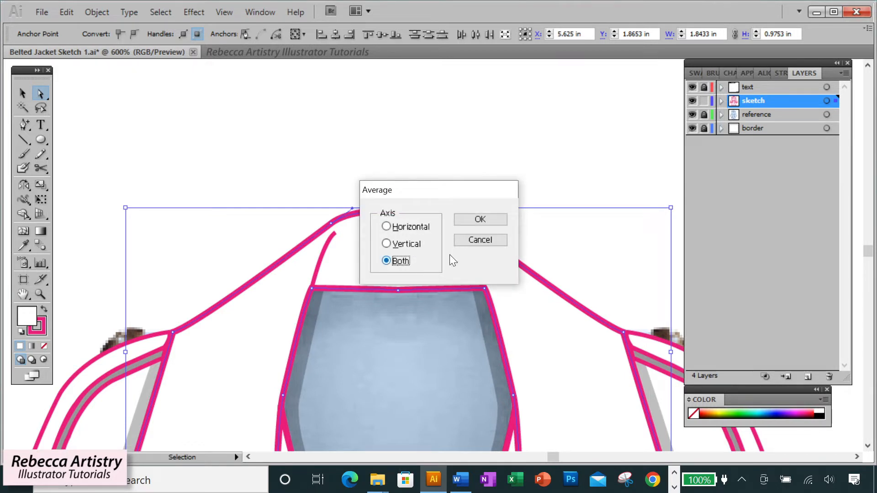
click(480, 220)
click(467, 190)
Average the collar's anchor points at the centre of the back neckline on both axes to join them.
click(417, 274)
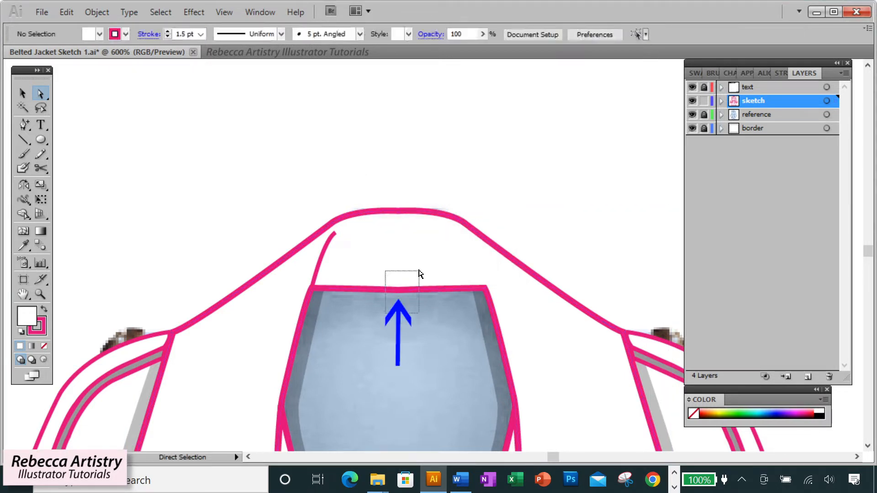
key(ctrl)
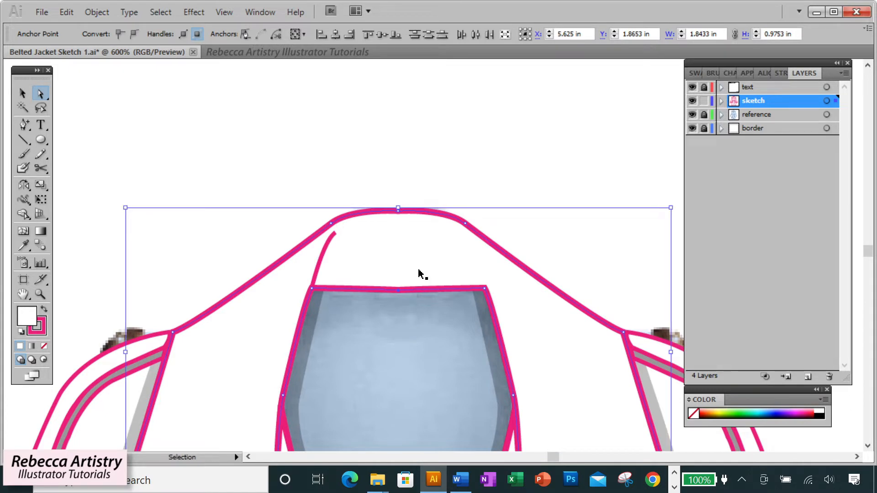
key(ctrl+alt+j)
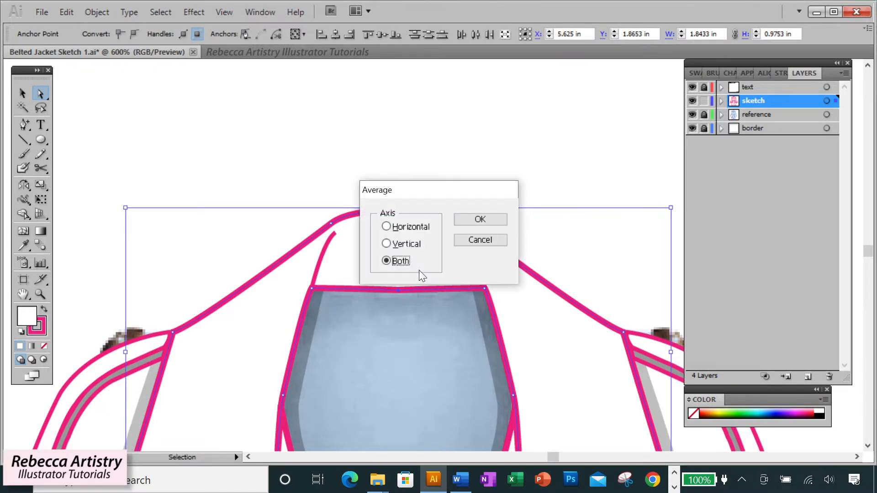
click(481, 220)
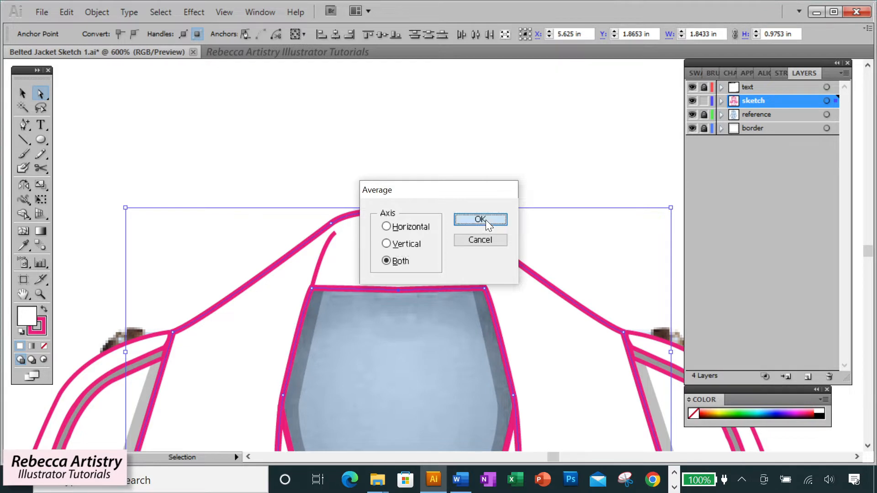
click(480, 170)
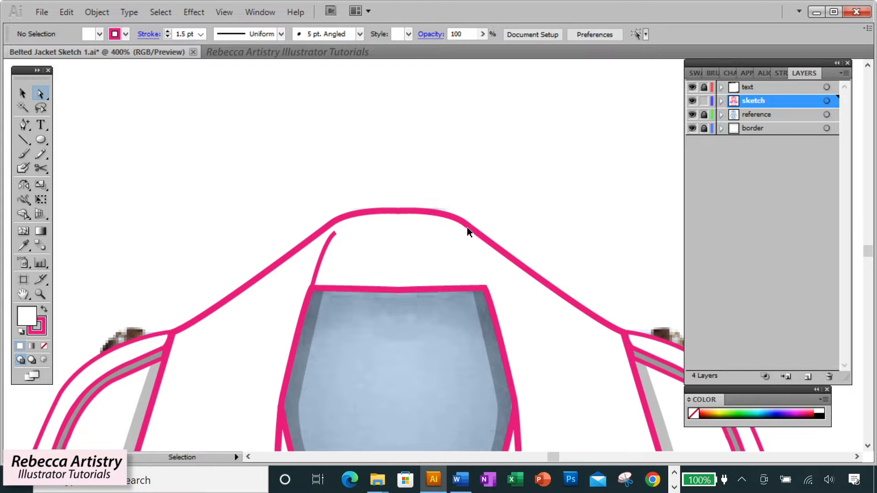
Remove the fill from the joined collar shape to expose the lines beneath it.
key(ctrl+minus)
scroll(469, 228, down, 2)
click(444, 211)
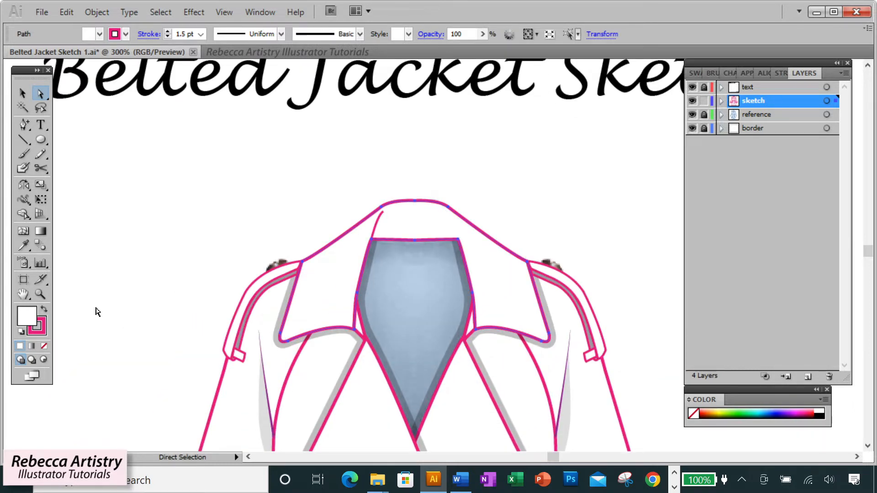
click(44, 348)
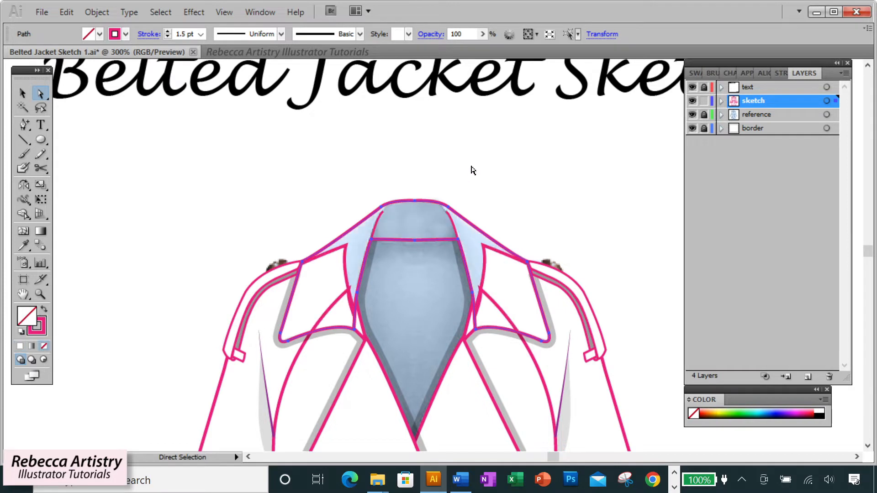
click(464, 182)
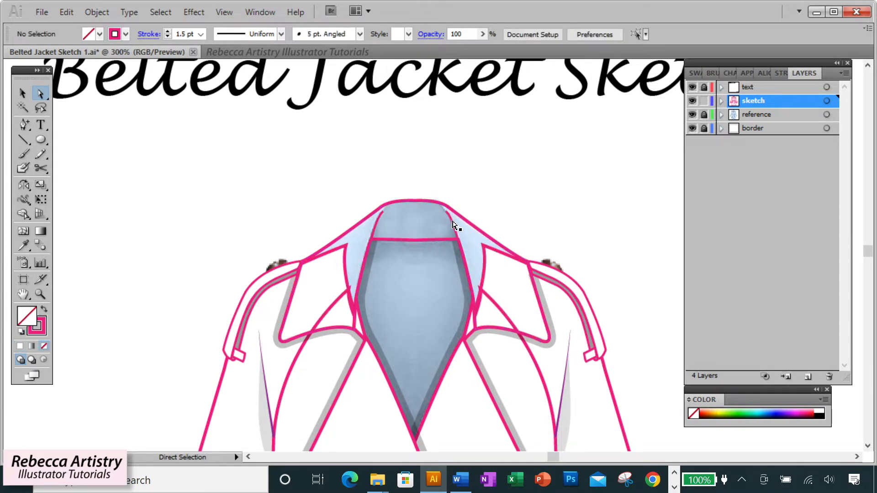
Bring the short collar fold line on the mirrored side to the front.
click(452, 224)
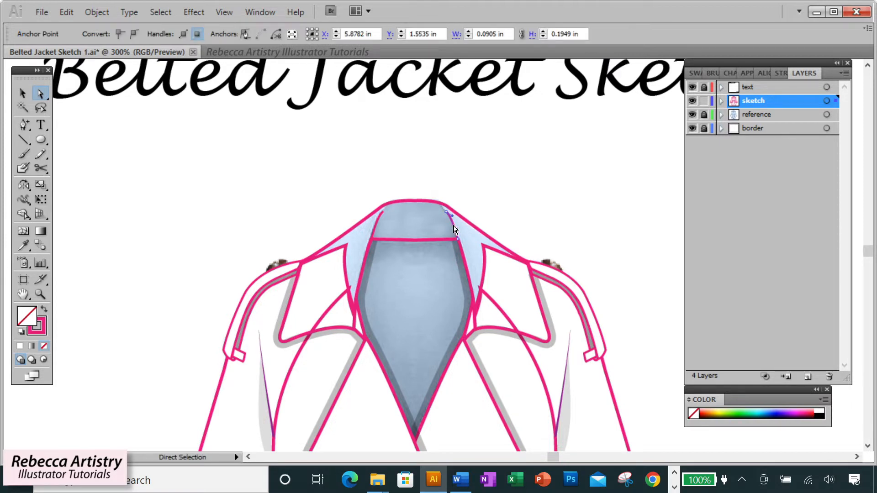
right_click(454, 227)
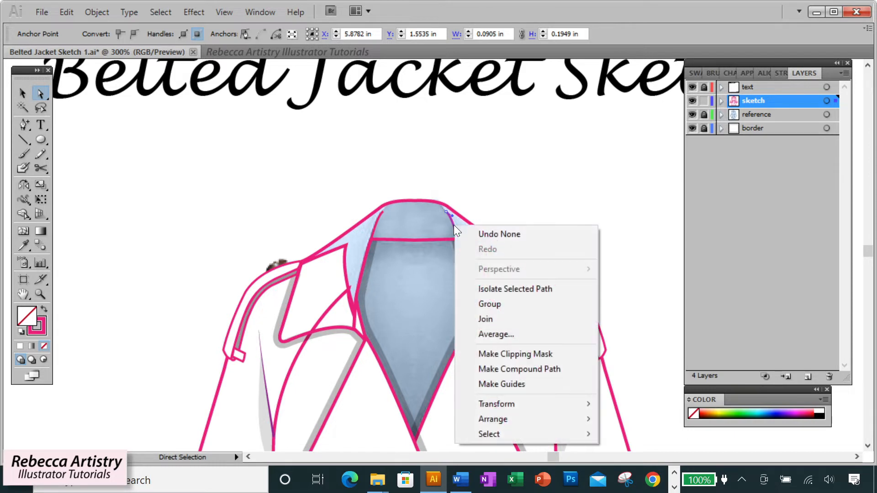
mouse_move(504, 419)
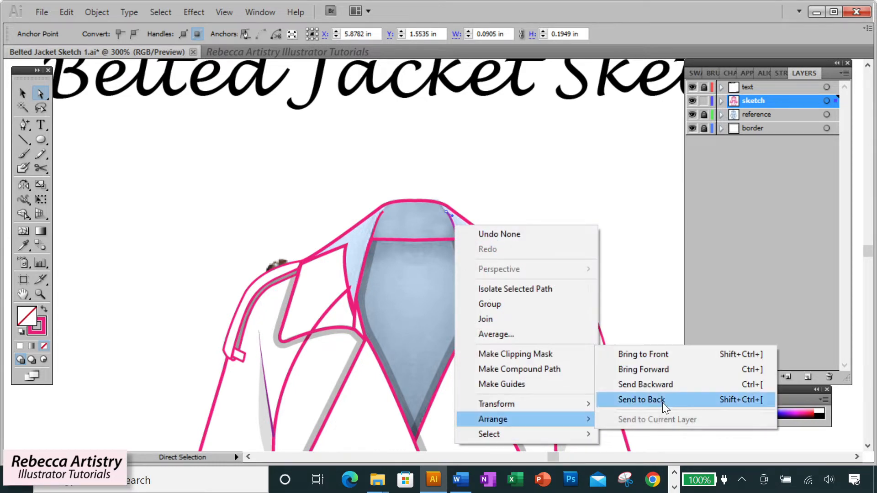
click(665, 357)
Restore the collar's white fill by sampling a white jacket piece with the Eyedropper, and deselect the collar.
key(i)
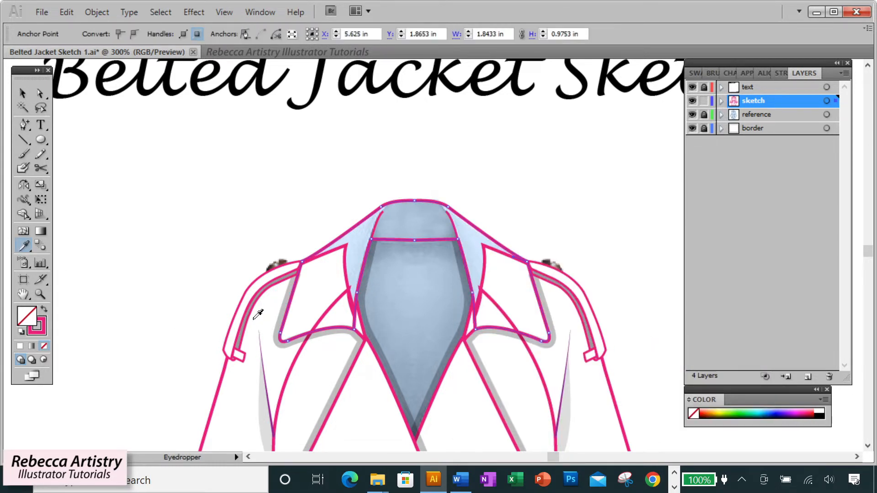
click(279, 318)
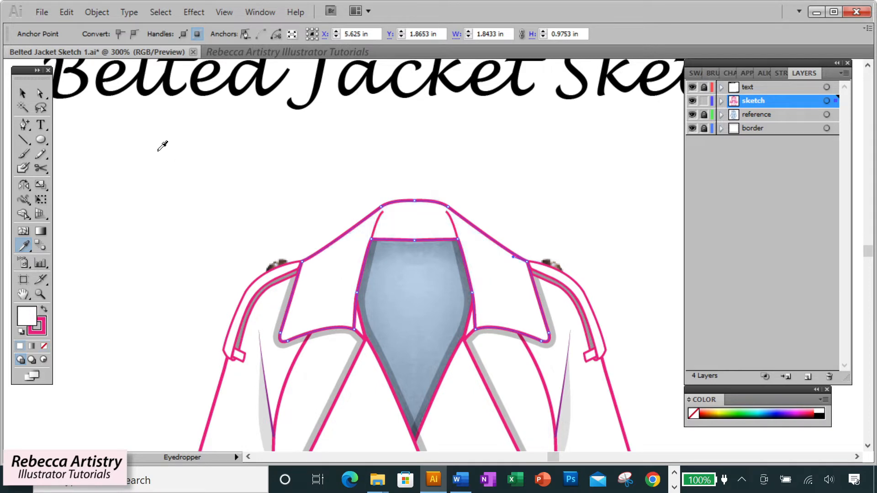
click(40, 94)
click(284, 167)
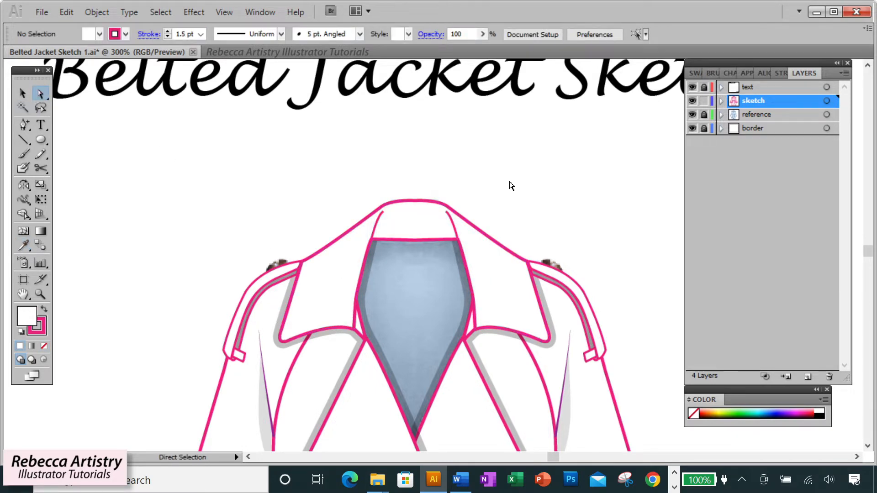
Recolor the purple fold lines beside both armholes with the pink stroke swatch that matches the jacket outline.
scroll(480, 213, down, 10)
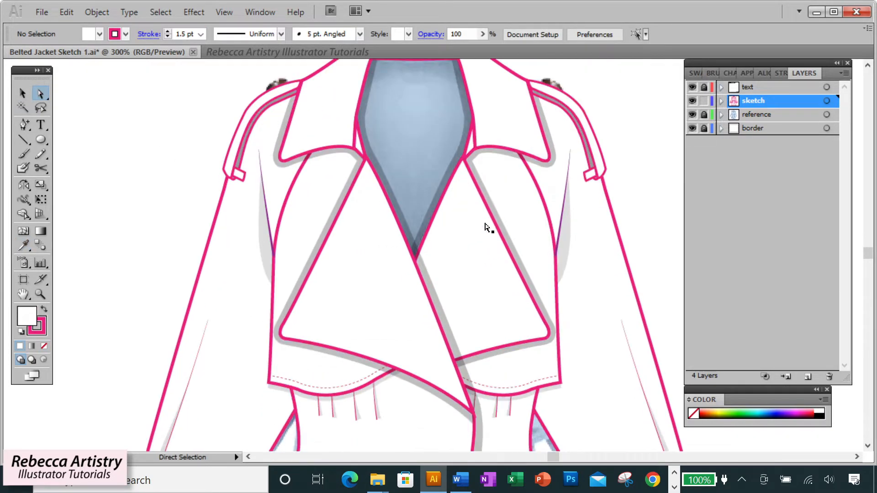
click(273, 168)
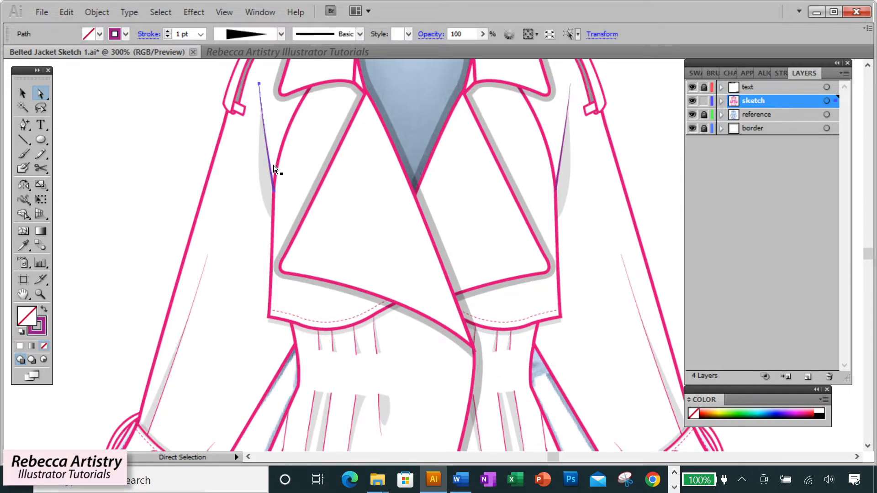
shift+click(565, 152)
click(42, 332)
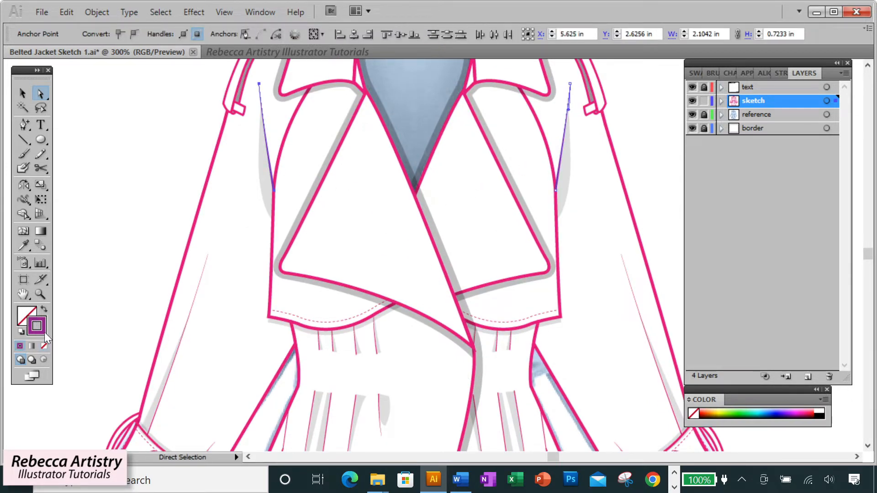
click(695, 73)
click(829, 147)
click(639, 154)
Look over the mirrored skirt and cuffs and save the jacket sketch document.
scroll(637, 155, down, 10)
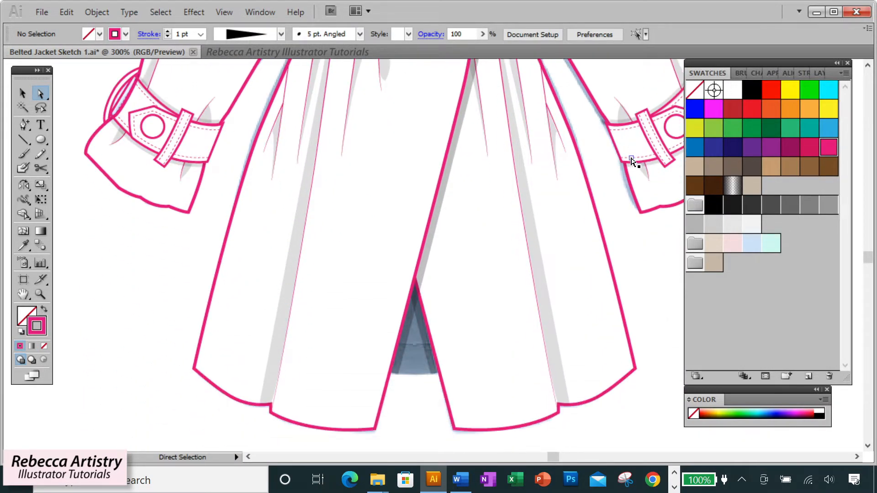
scroll(603, 178, down, 5)
scroll(574, 192, up, 2)
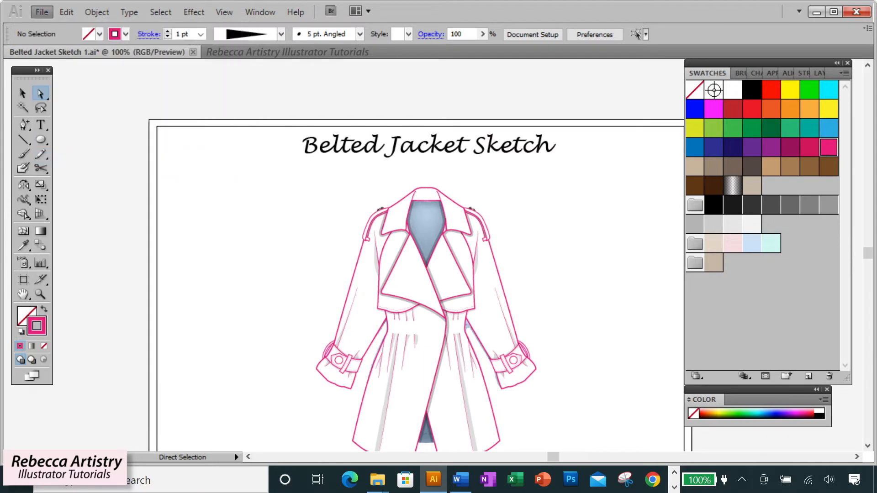
key(ctrl+s)
scroll(454, 416, down, 3)
scroll(455, 409, up, 2)
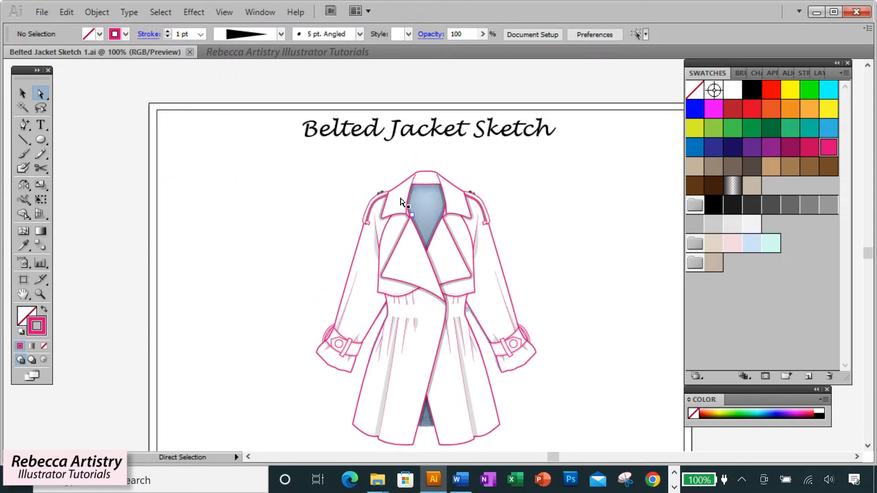
Display the document's layer list and select the entire jacket sketch, clearing the selection again.
click(41, 294)
click(468, 245)
click(453, 246)
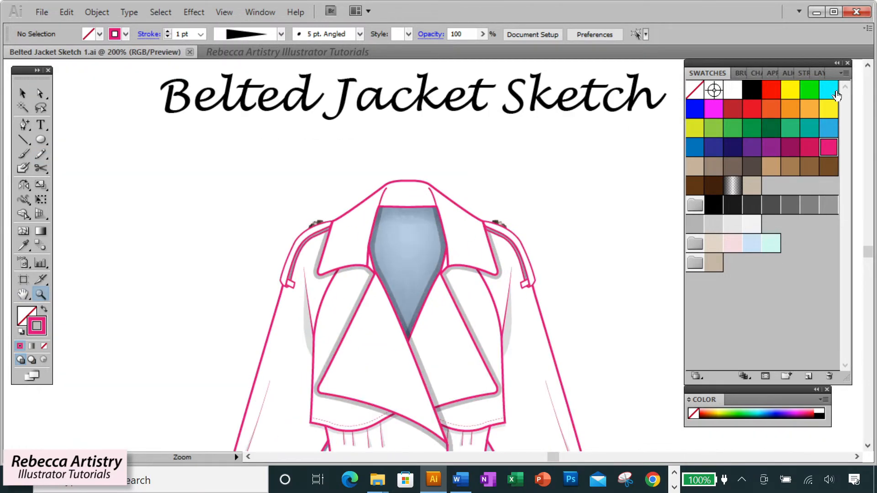
click(817, 73)
key(ctrl+minus)
key(ctrl+minus)
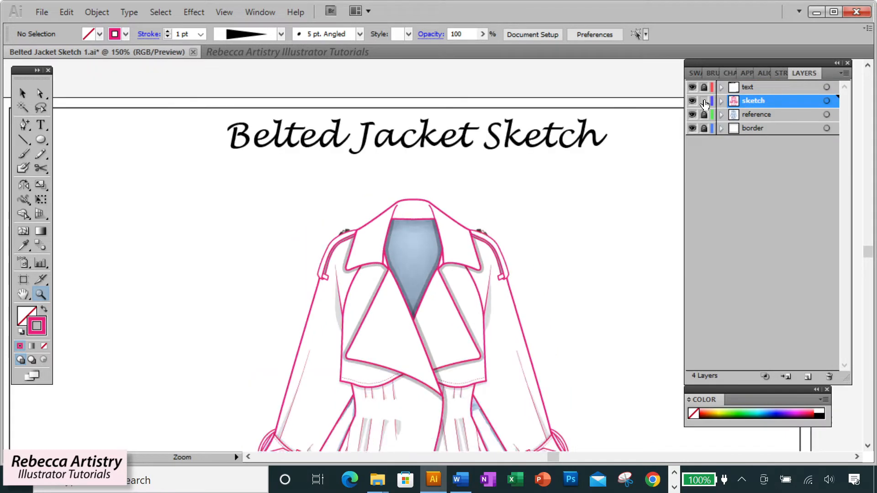
key(ctrl+minus)
key(v)
drag(353, 217, 503, 411)
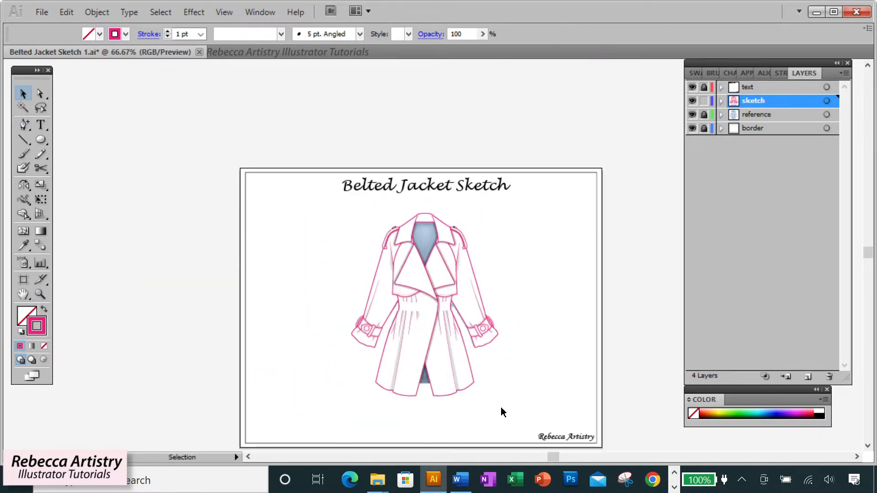
click(503, 412)
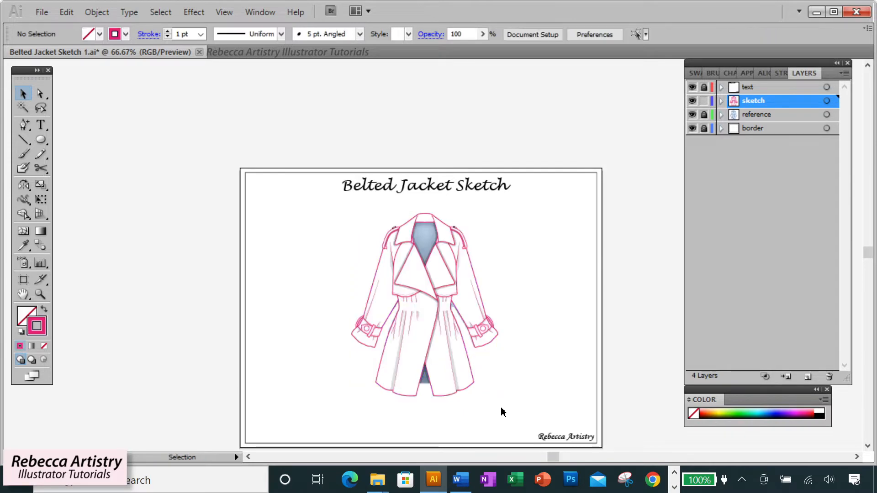
Examine the jacket sketch at closer range from the collar to the hem, checking the open neckline and front hem slit.
click(40, 294)
click(440, 244)
click(446, 236)
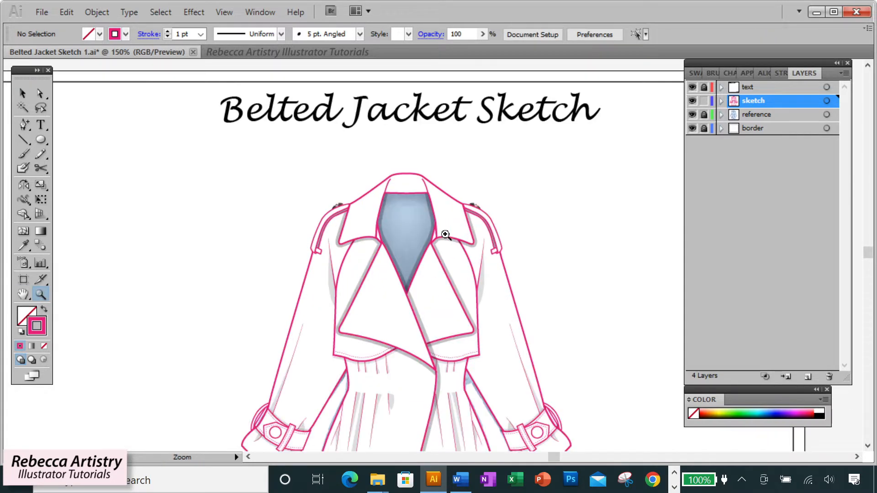
click(427, 239)
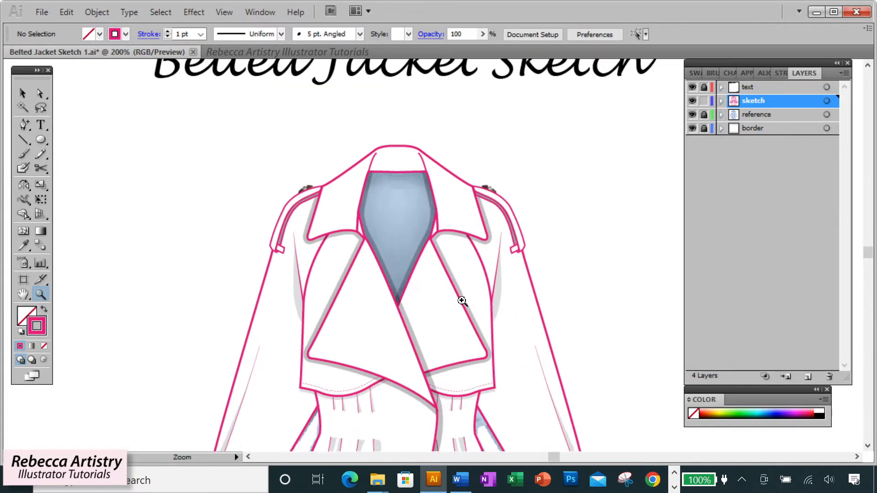
scroll(460, 298, down, 8)
scroll(433, 227, up, 8)
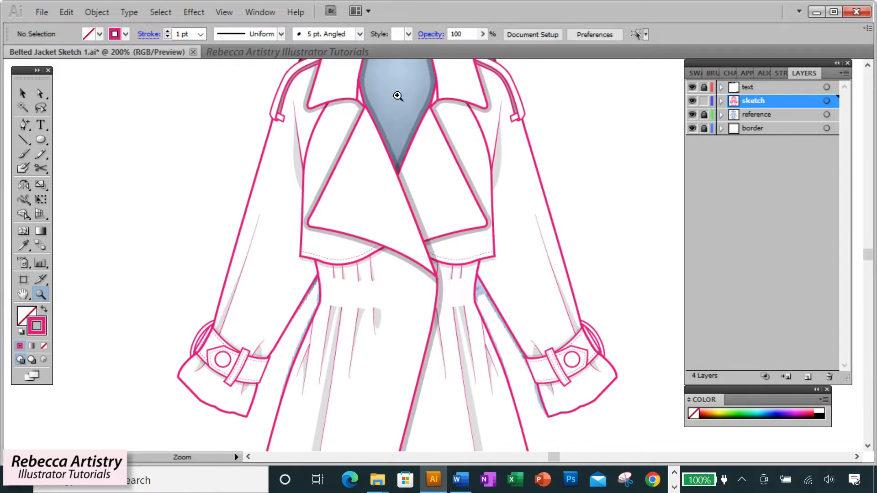
scroll(409, 298, down, 4)
scroll(409, 298, down, 2)
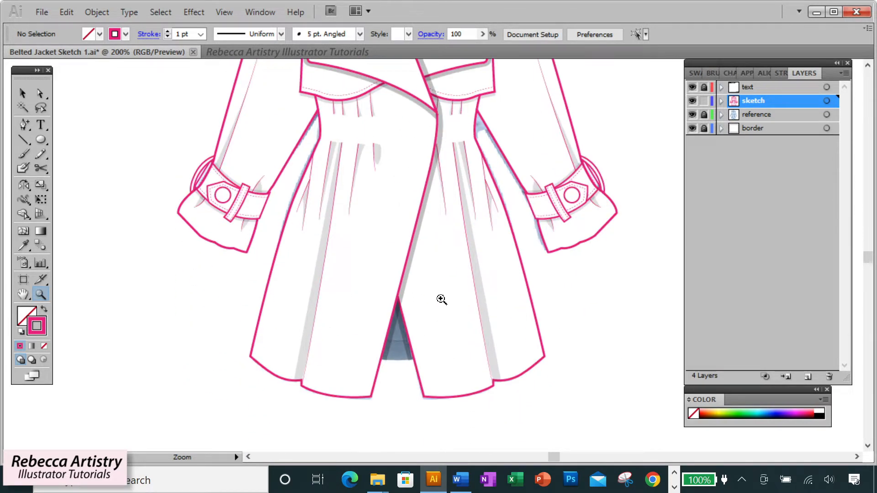
scroll(443, 300, up, 6)
Set up the Pen tool with no fill and a green stroke for drawing on the sketch layer.
click(43, 310)
click(44, 310)
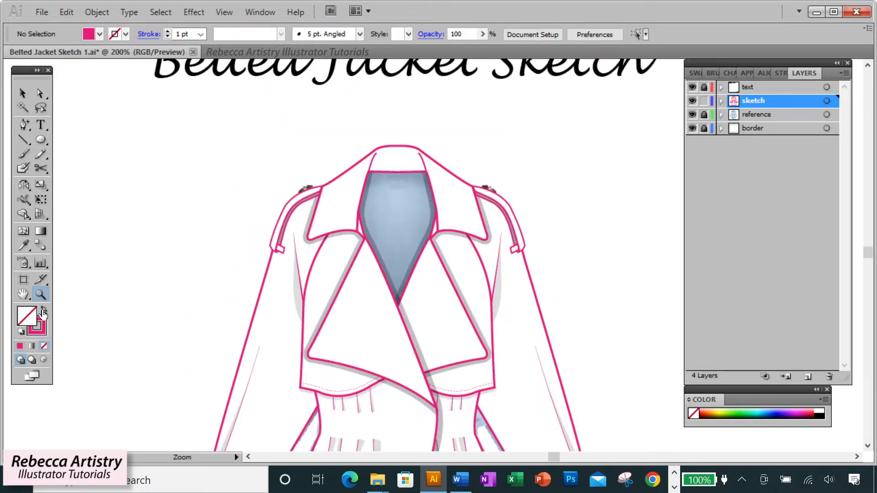
click(696, 74)
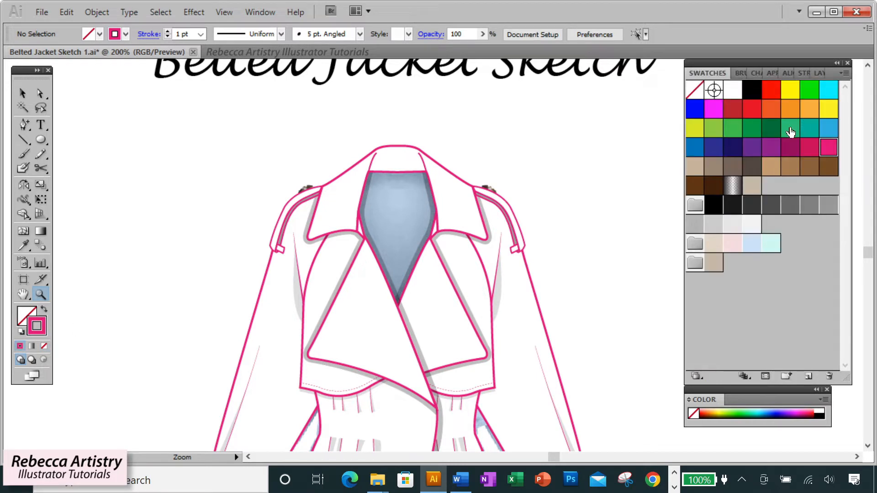
click(752, 128)
click(32, 120)
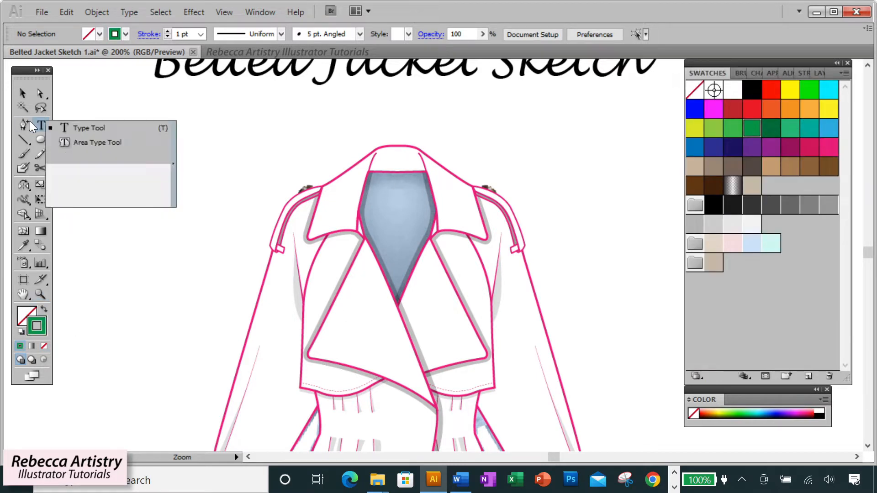
drag(28, 122, 83, 125)
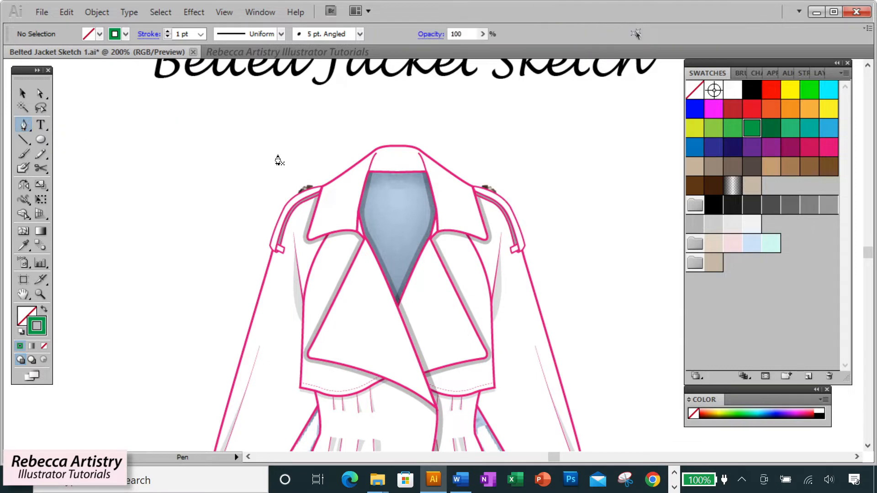
click(816, 74)
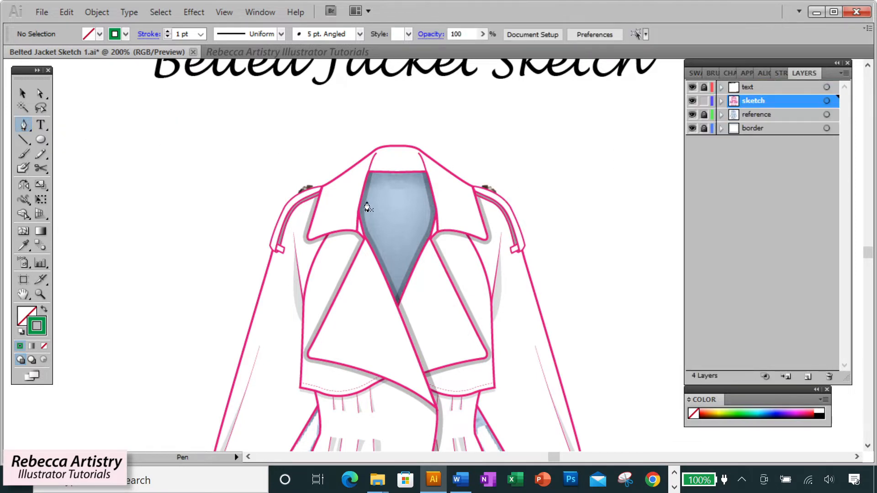
Draw a closed five-sided shape around the neck opening, overlapping the collar and lapel edges.
click(366, 164)
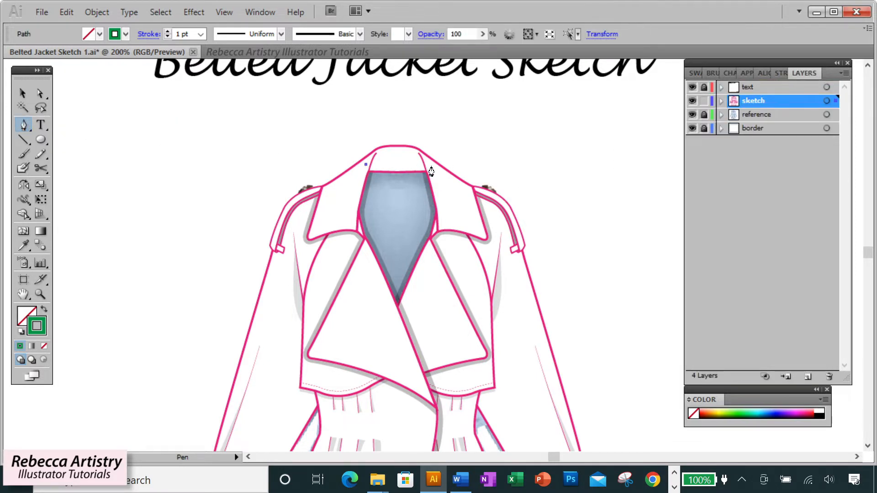
click(431, 164)
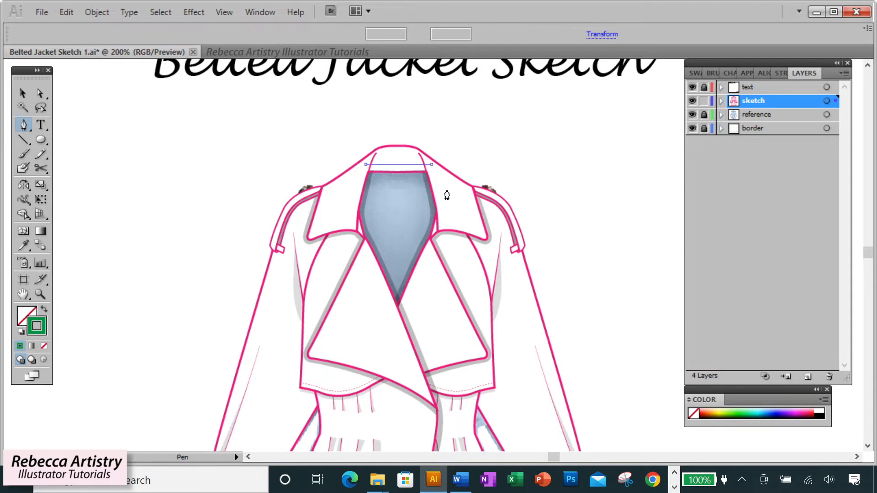
click(450, 225)
click(398, 316)
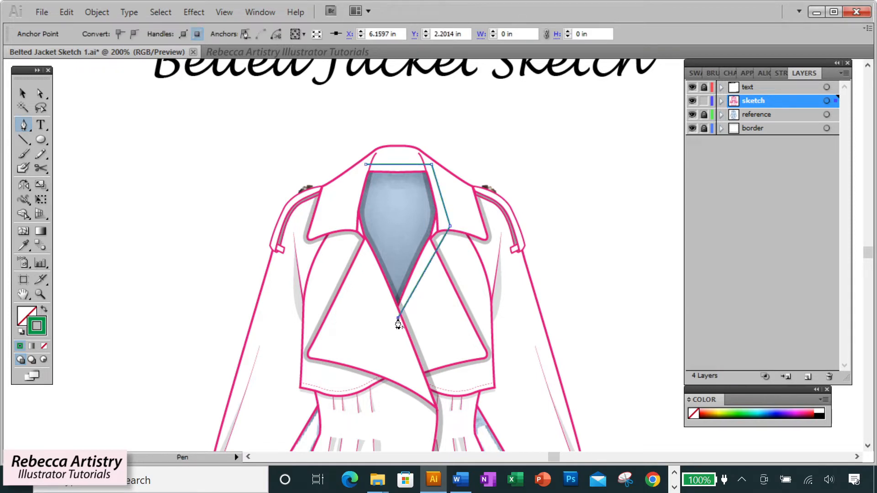
click(350, 212)
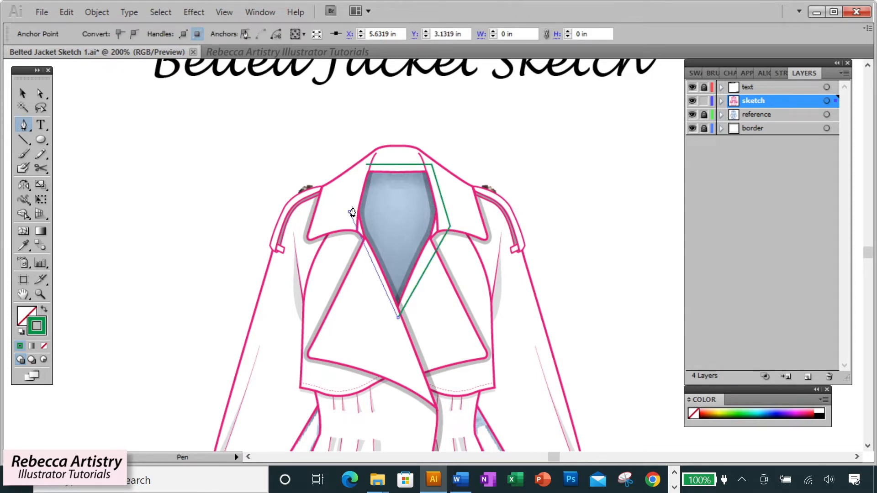
click(365, 165)
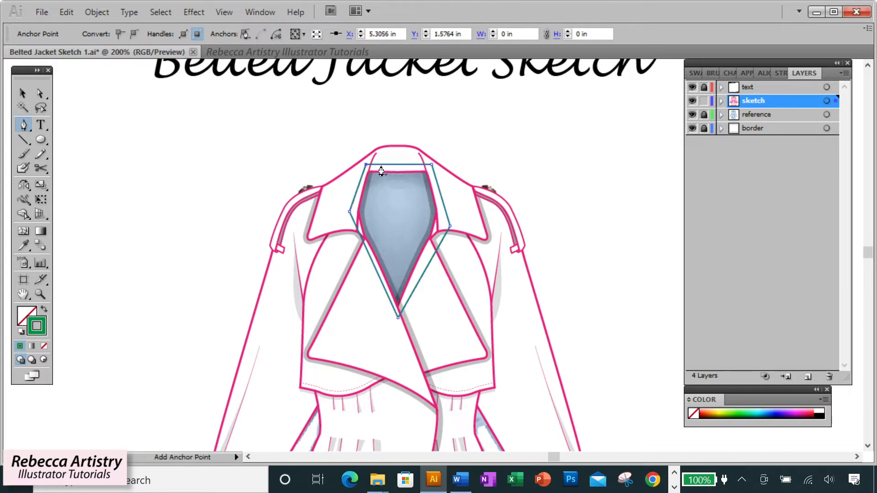
Copy the jacket's pink outline style onto the neckline shape with the Eyedropper and fill it with a light gray swatch.
click(24, 245)
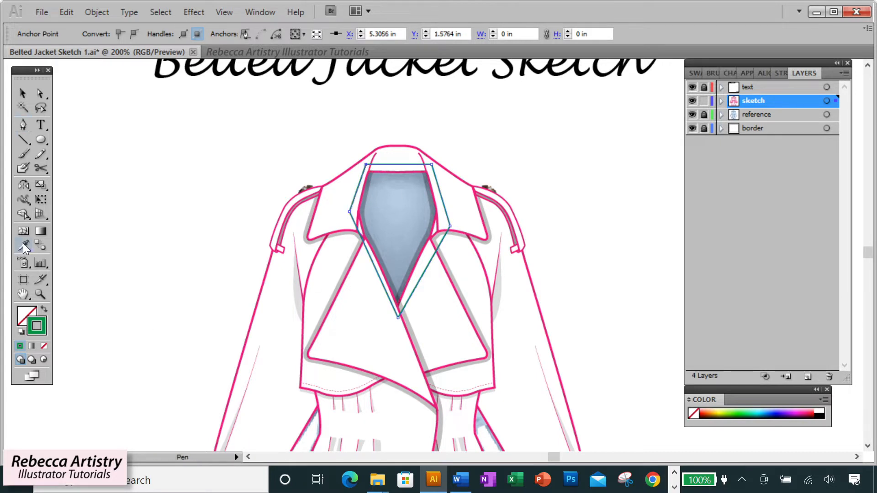
click(332, 251)
click(24, 317)
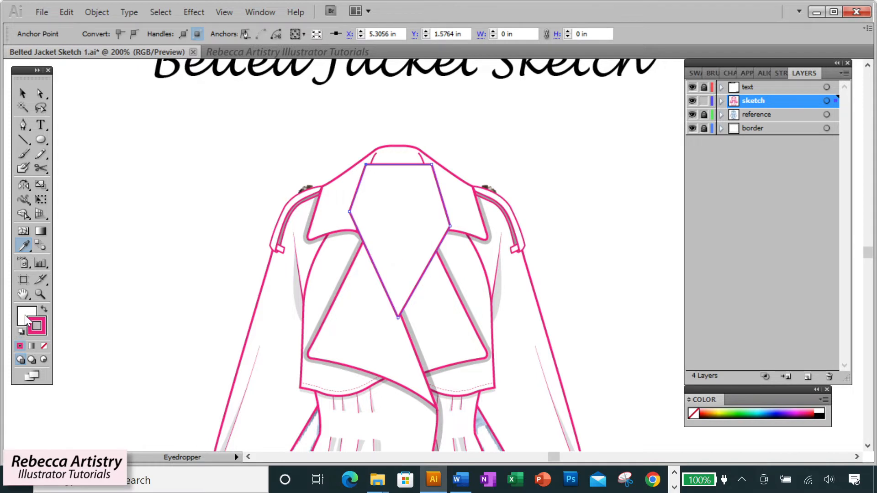
click(692, 74)
click(732, 227)
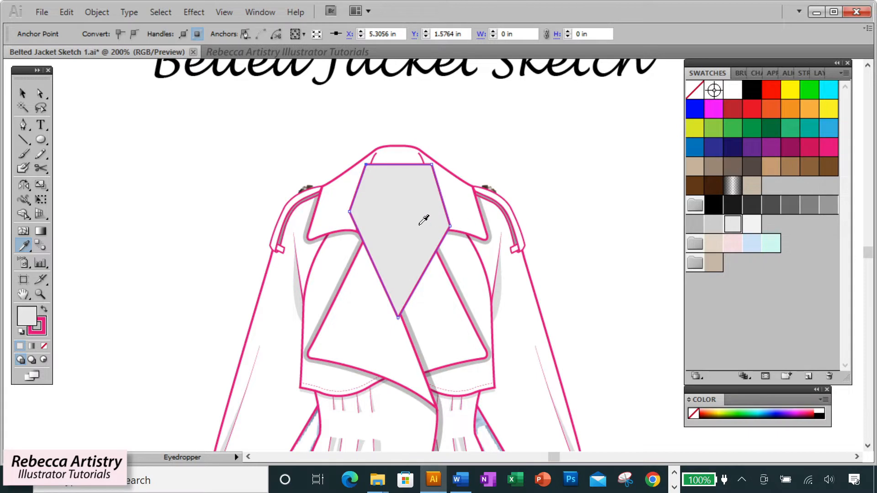
click(714, 224)
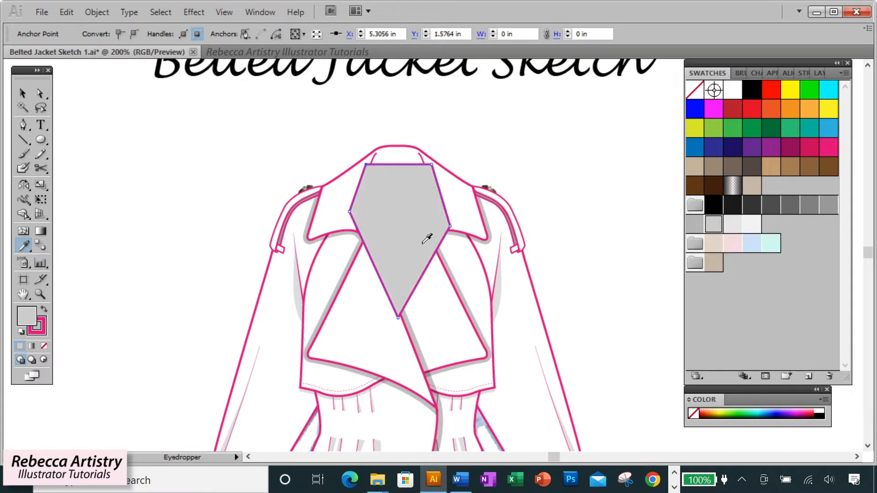
Send the gray neckline shape to the back, behind the jacket pieces, and deselect it.
right_click(398, 238)
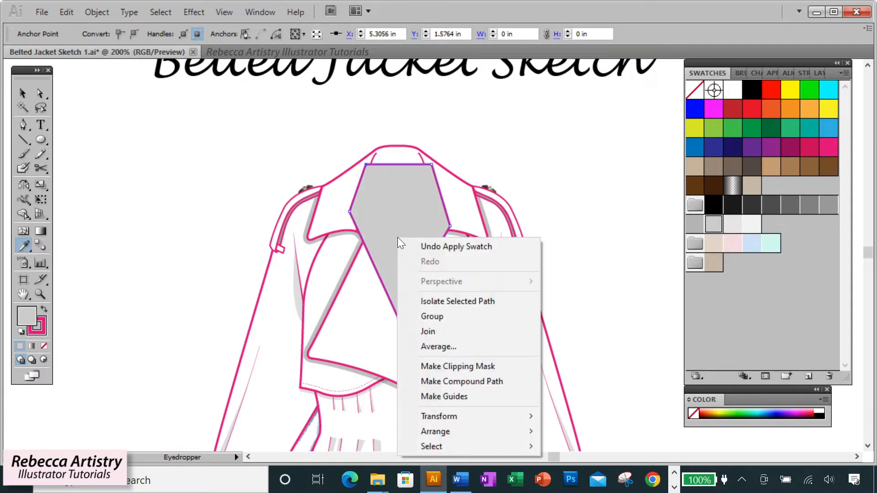
mouse_move(459, 430)
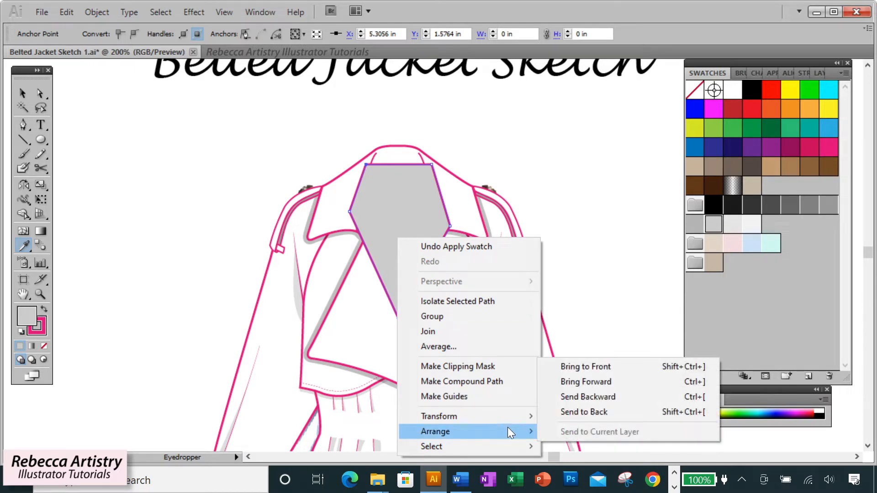
click(571, 411)
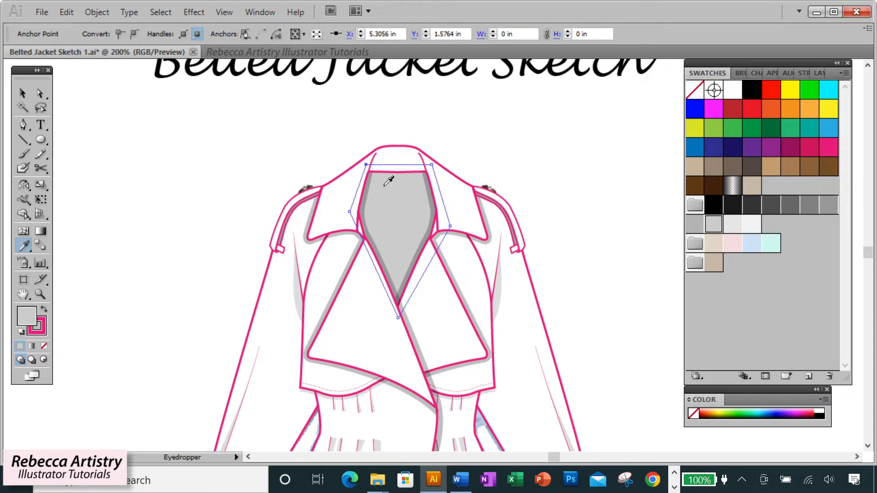
key(ctrl)
key(ctrl+plus)
key(ctrl+plus)
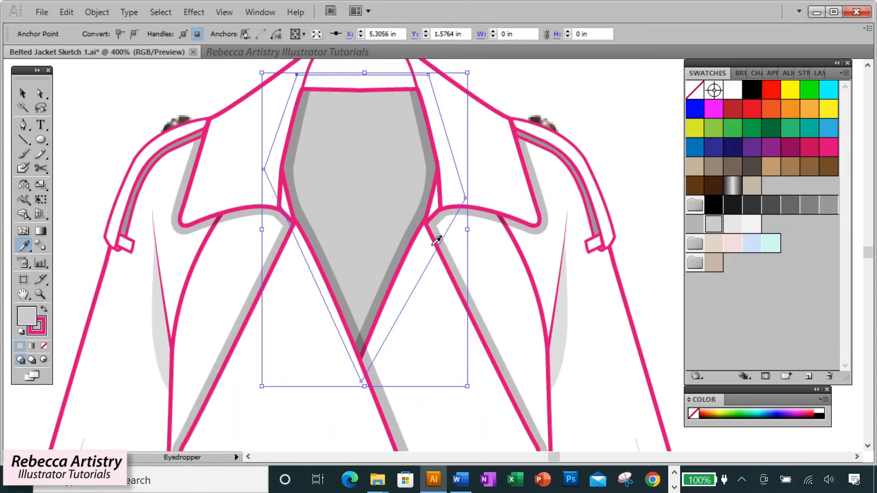
key(ctrl+minus)
key(ctrl+minus)
key(ctrl+minus)
key(ctrl+minus)
key(ctrl+minus)
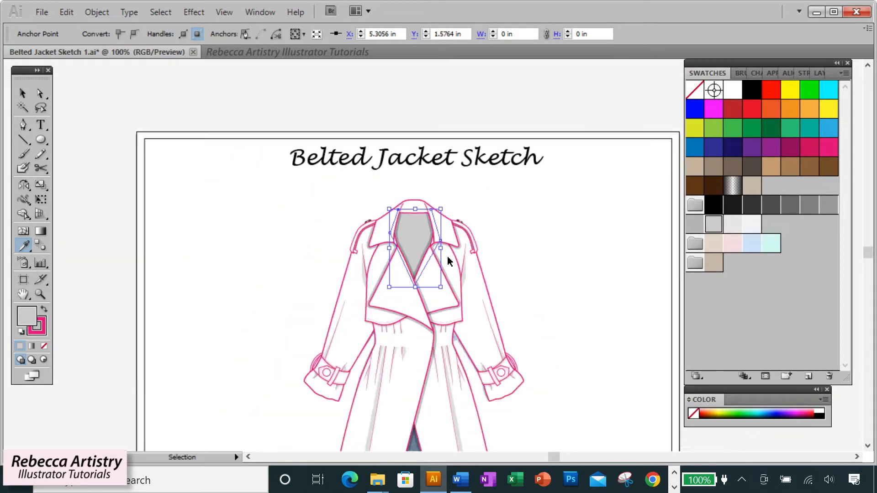
key(v)
click(8, 110)
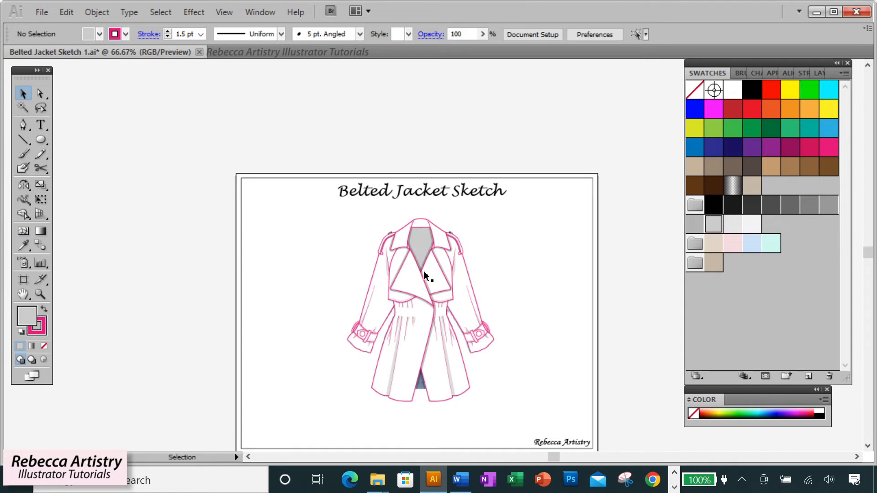
Draw a closed triangular gray shape with a curved lower edge over the slit at the jacket's front hem.
click(420, 267)
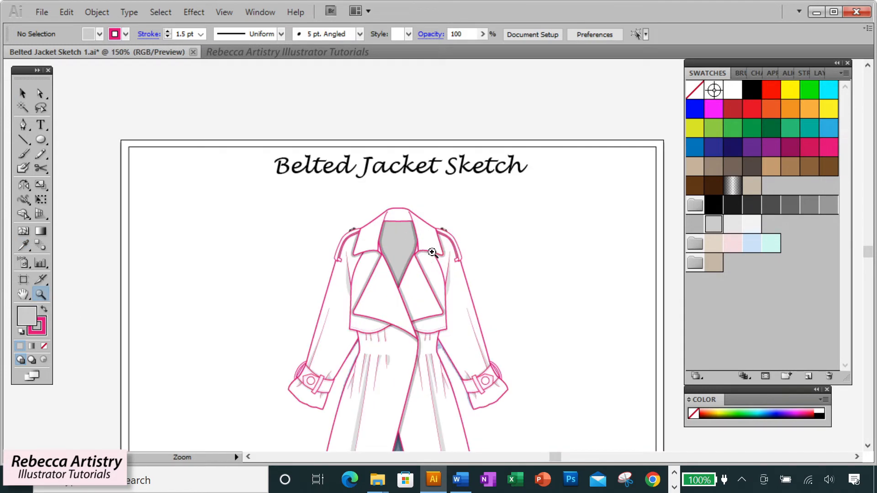
click(441, 251)
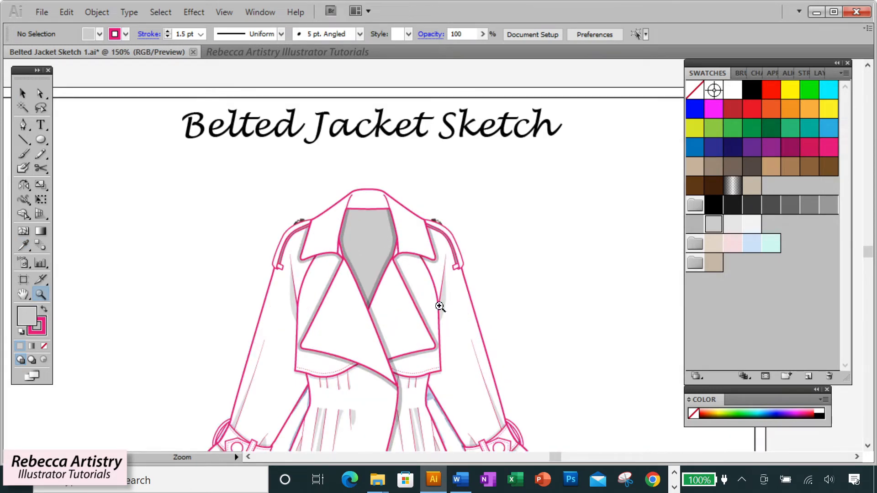
alt+click(459, 320)
click(392, 382)
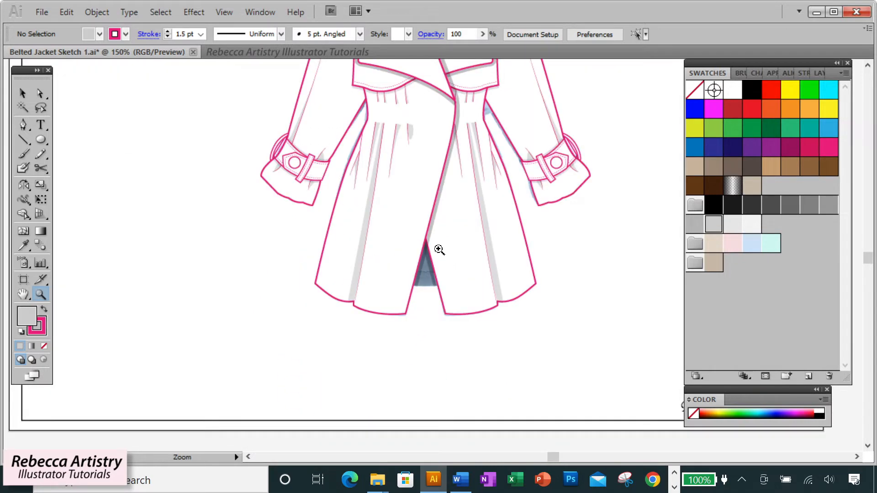
click(24, 124)
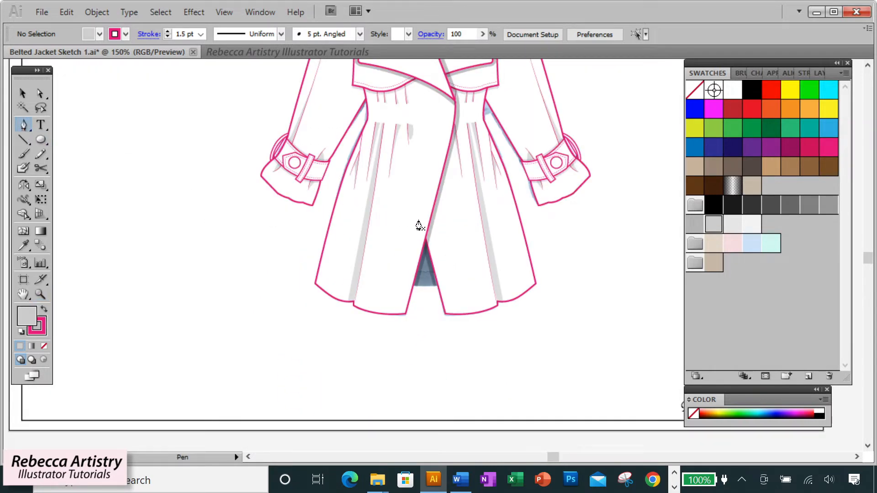
click(425, 218)
click(398, 282)
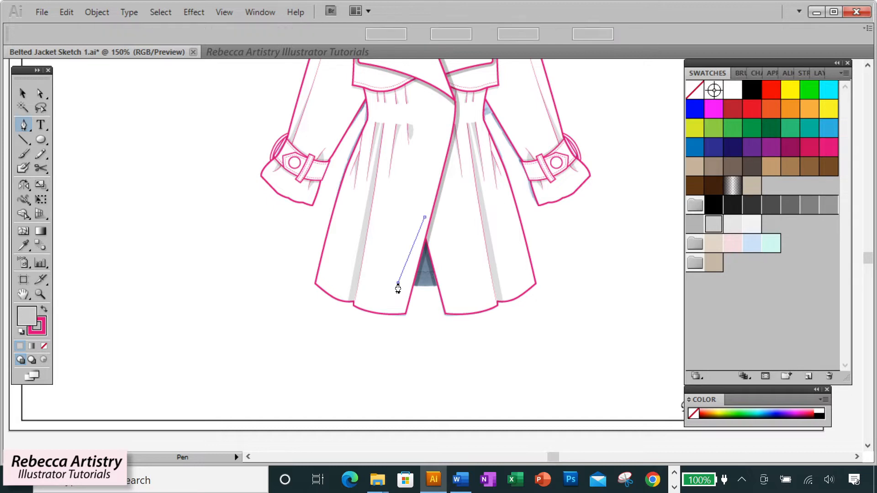
drag(454, 283, 485, 276)
click(454, 284)
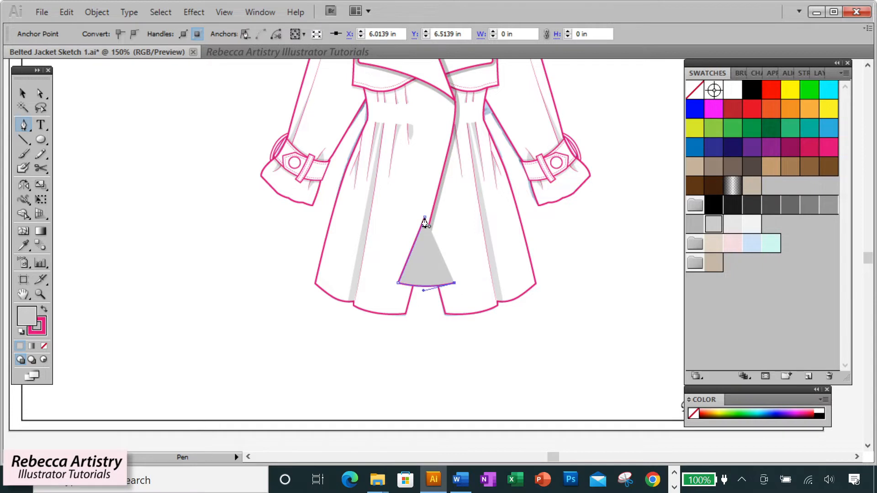
click(426, 221)
Send the gray hem slit shape to the back, behind the skirt pieces, and deselect it.
key(v)
right_click(423, 271)
mouse_move(462, 248)
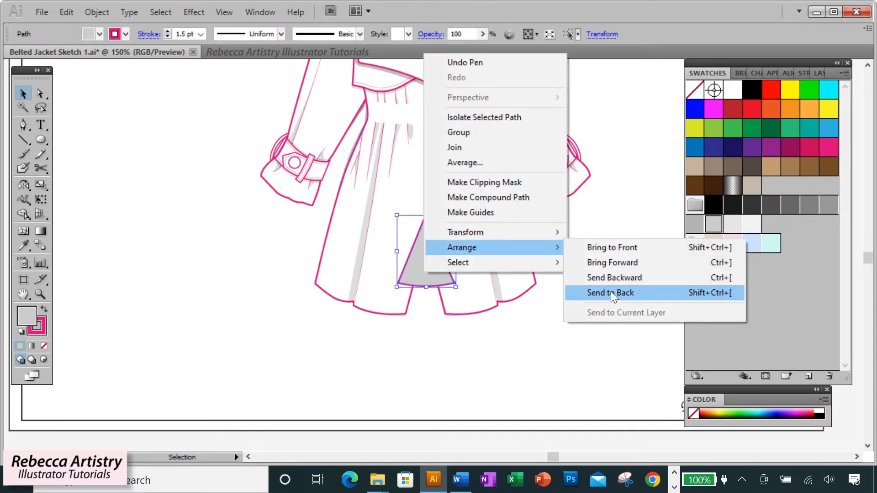
click(610, 291)
click(485, 323)
Select the gray hem slit shape and paste a copy of it directly in front.
click(424, 283)
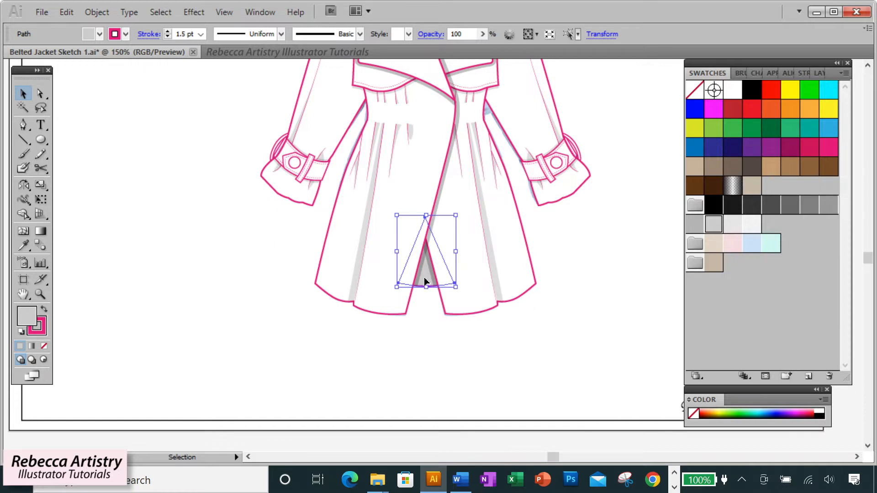
click(426, 282)
click(427, 286)
key(a)
key(ctrl+c)
key(ctrl+f)
Isolate the copied slit shape, cut it at its lower corners with the Scissors and delete the upper part.
double_click(433, 284)
key(c)
click(456, 283)
click(456, 283)
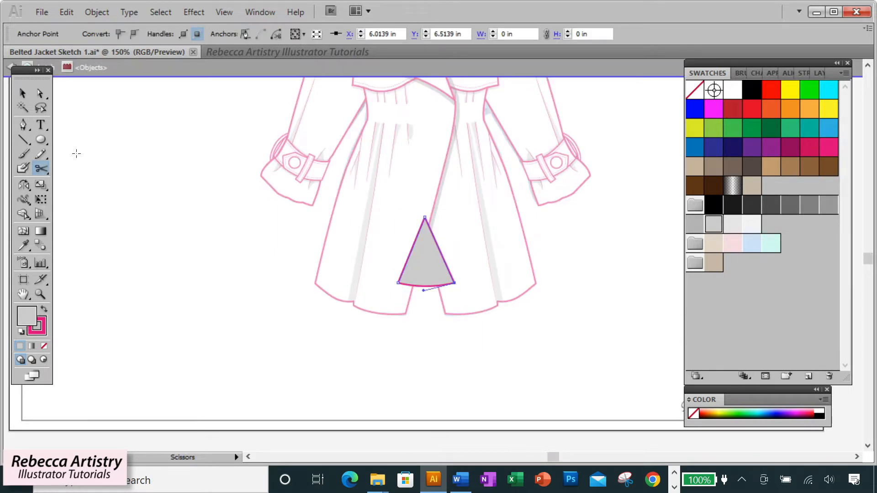
key(Delete)
Select the remaining curved hem line and remove its fill, keeping only the pink stroke.
click(42, 95)
click(437, 289)
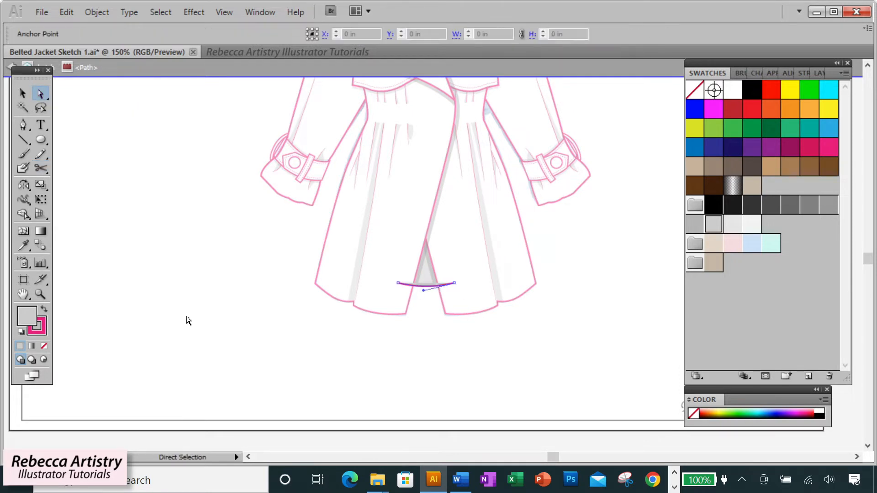
click(44, 346)
click(44, 326)
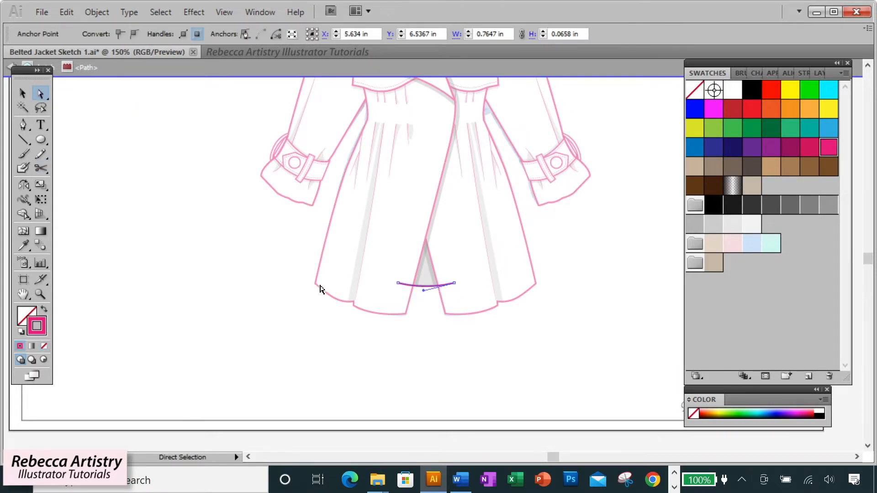
Duplicate the curved hem line slightly above the original to mark the upper edge of the slit's hem band.
click(26, 95)
click(427, 286)
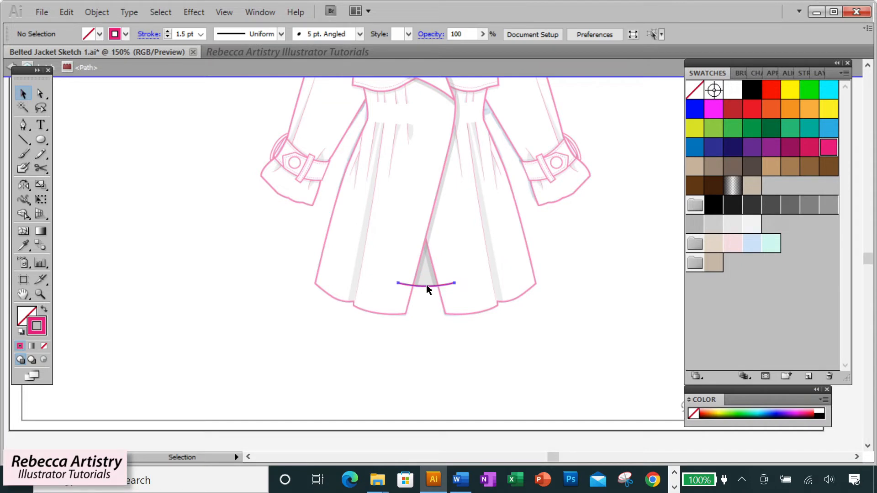
drag(427, 284, 426, 279)
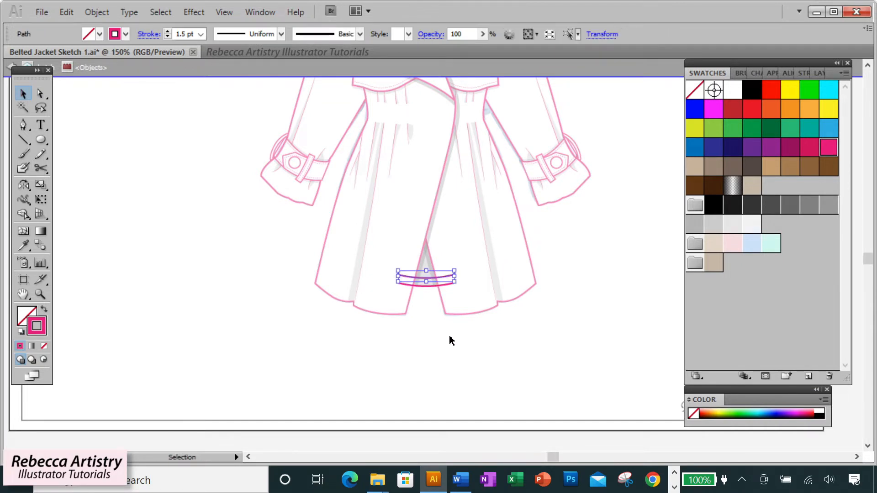
key(Up)
key(Up)
key(Up)
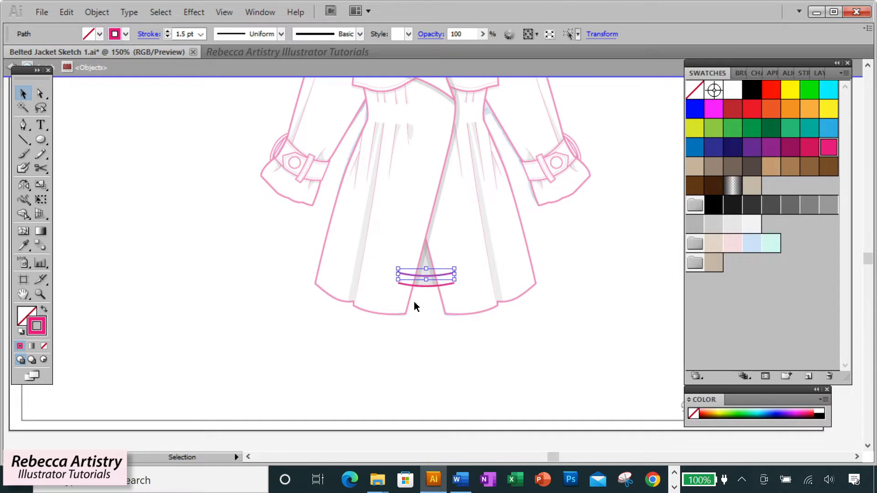
Join the two curved hem lines into a closed band, fill it with white and leave isolation mode.
click(25, 127)
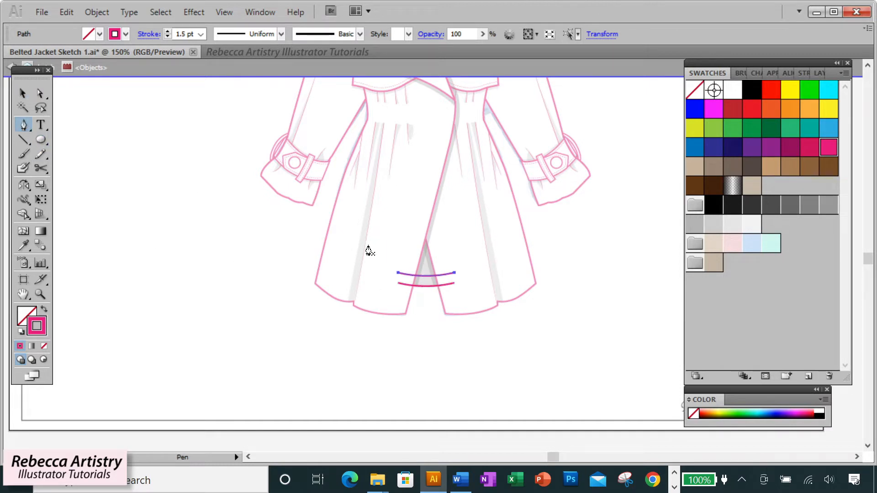
click(398, 273)
click(398, 284)
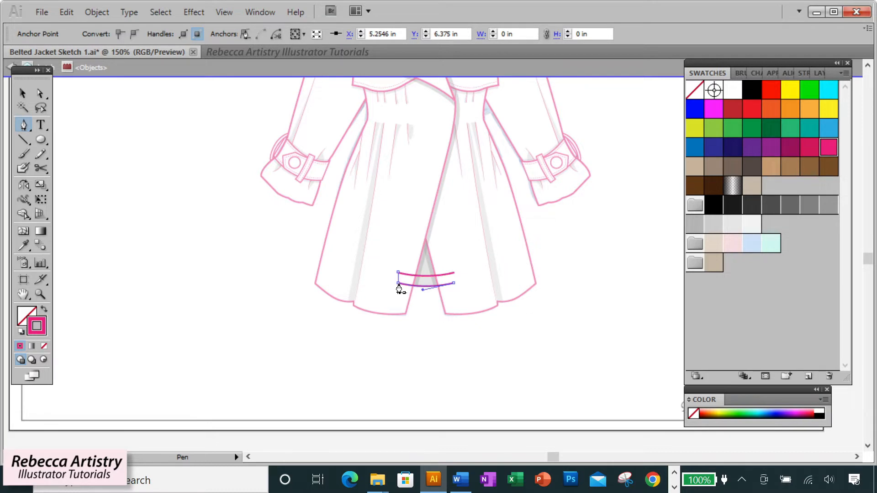
click(455, 273)
click(27, 316)
click(733, 90)
key(v)
double_click(284, 250)
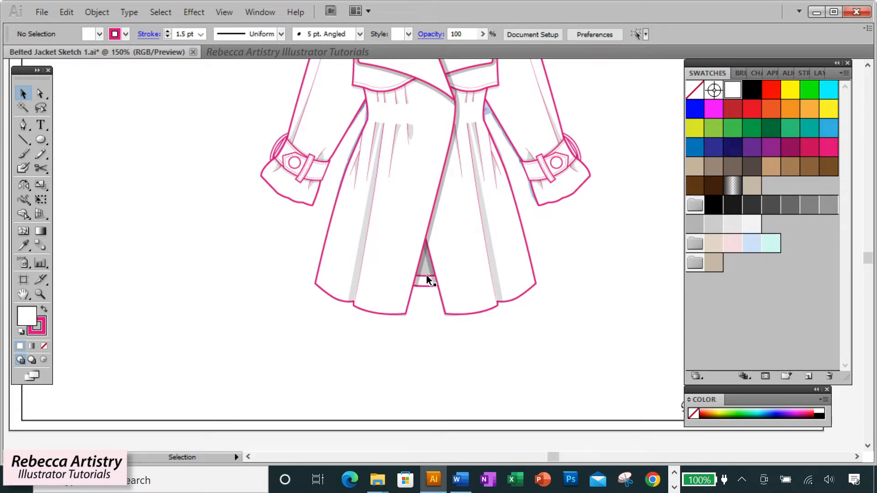
key(ctrl+minus)
key(ctrl+minus)
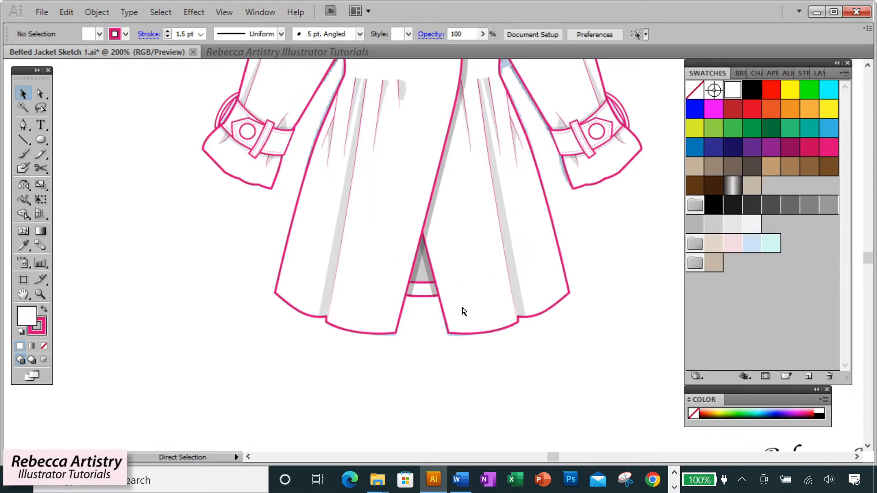
key(ctrl+minus)
scroll(362, 261, up, 1)
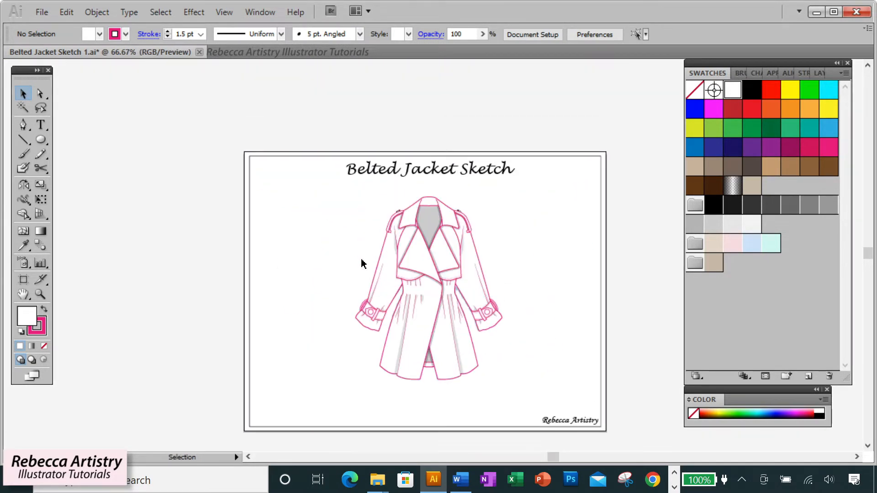
Select the sleeve and skirt body shapes on the sketch layer, remove their white fill and deselect them.
double_click(40, 294)
click(410, 254)
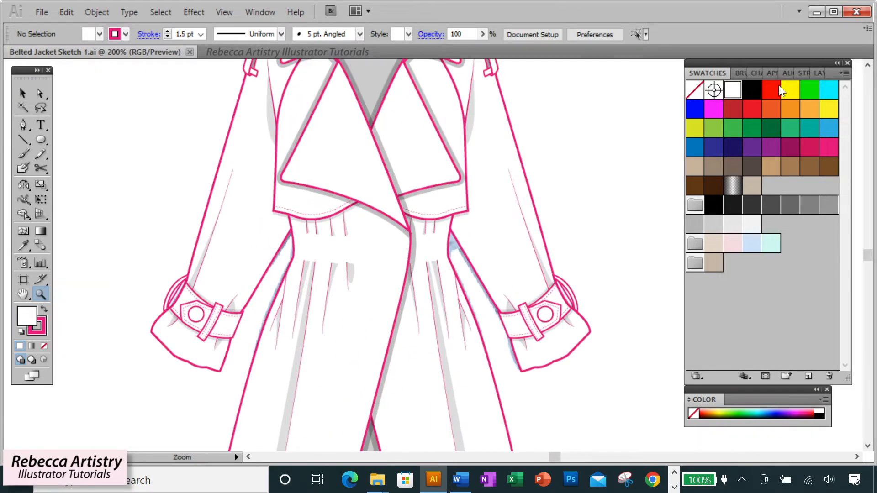
click(814, 72)
click(704, 101)
key(a)
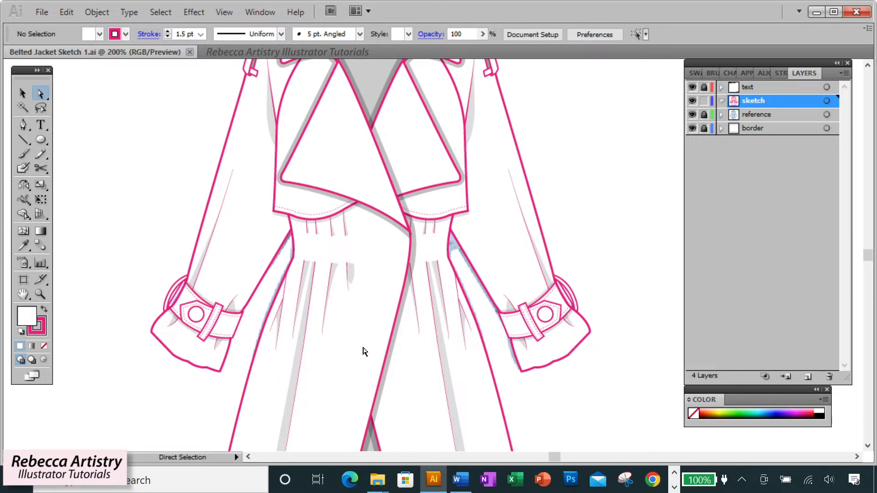
key(ctrl+minus)
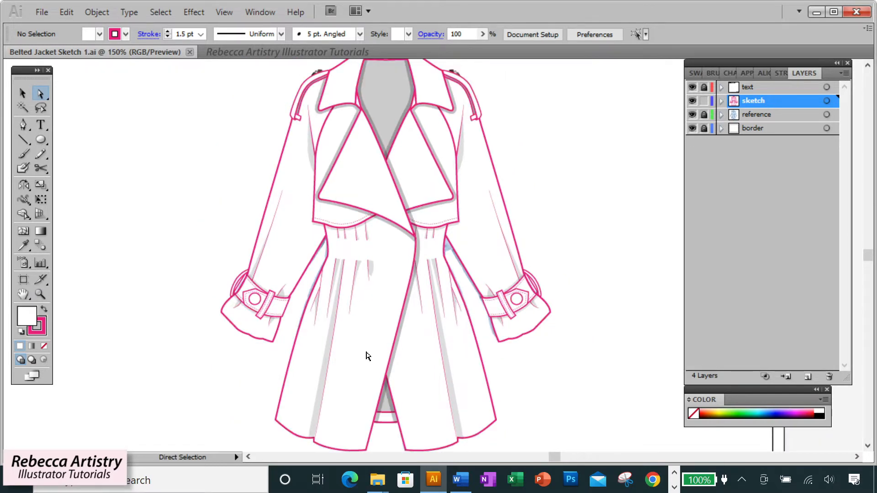
click(94, 11)
click(141, 108)
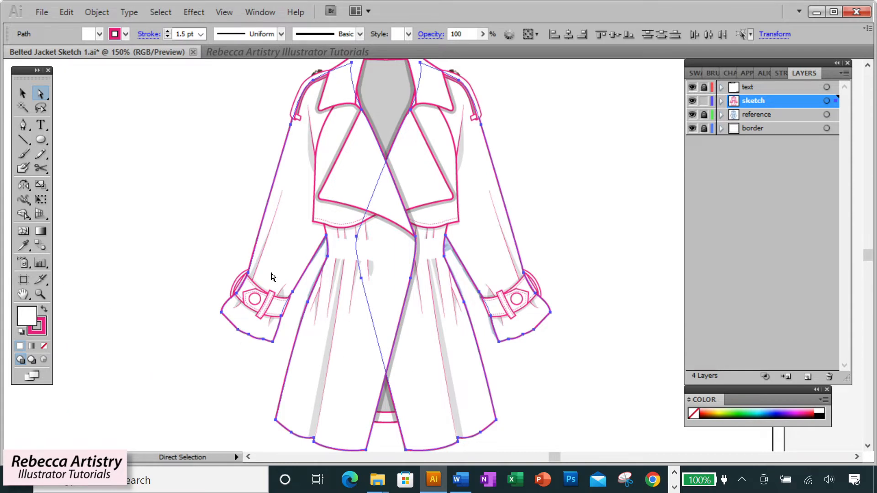
click(45, 347)
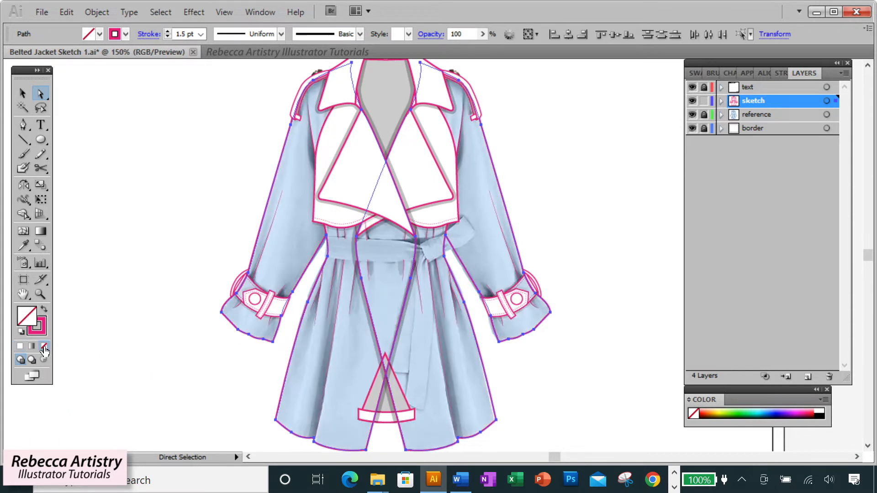
click(466, 302)
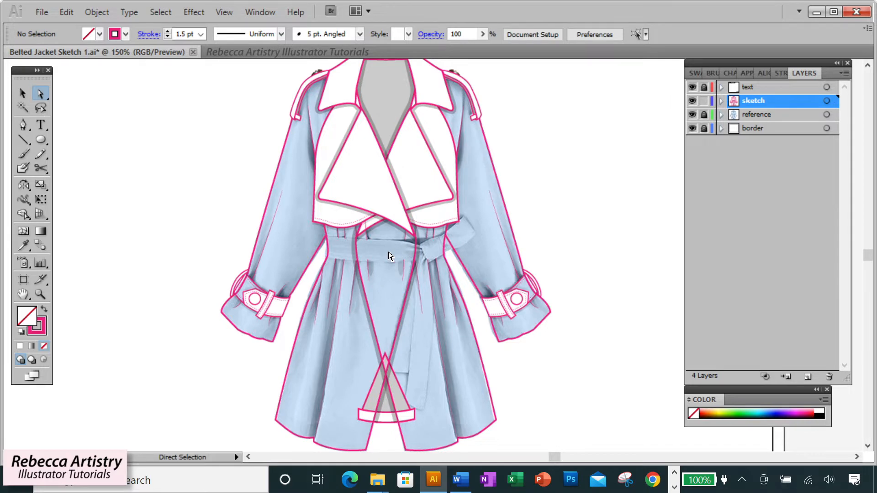
key(ctrl+1)
drag(265, 112, 507, 387)
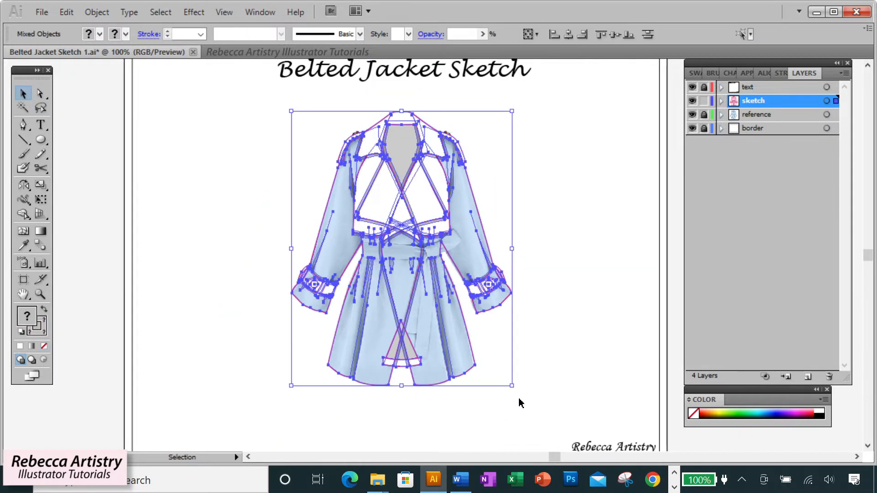
click(515, 398)
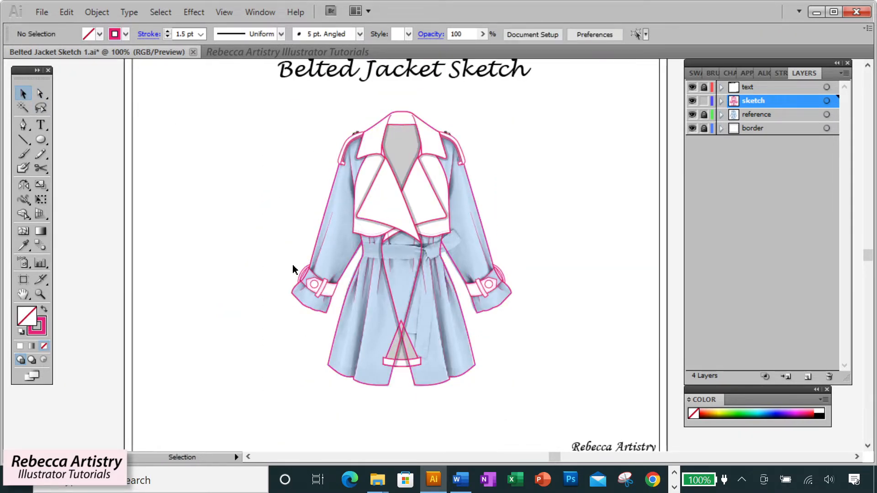
Set the drawing colors to a dark green stroke with no fill.
click(41, 294)
click(414, 251)
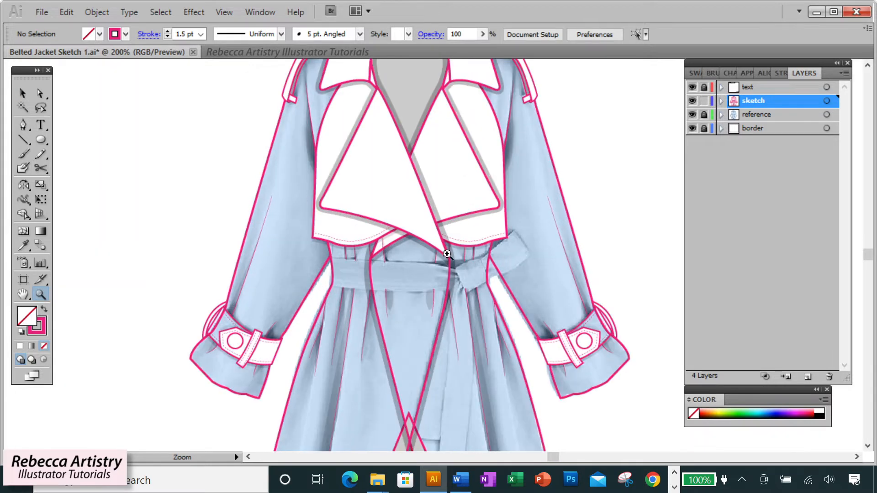
click(696, 72)
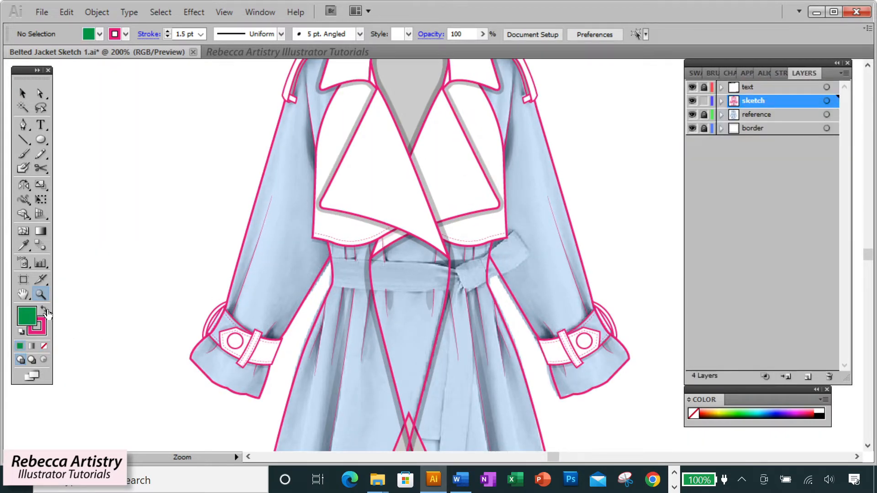
click(44, 310)
click(45, 346)
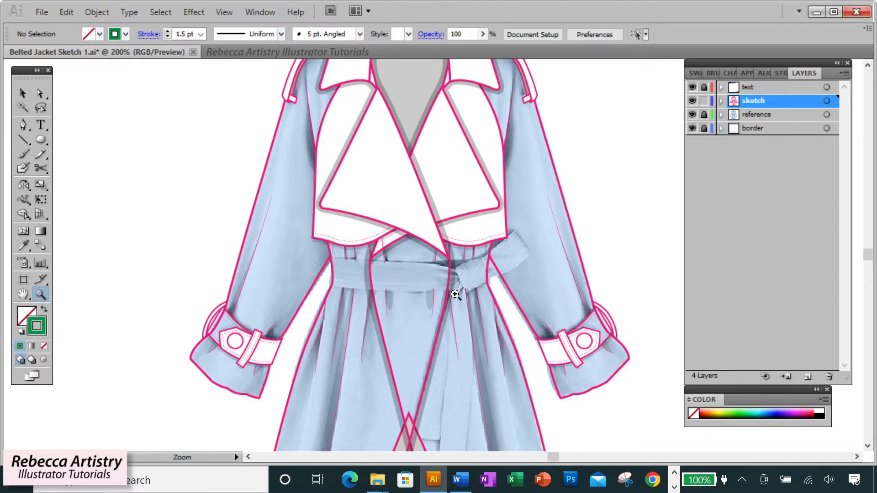
Hide and lock the sketch layer and add a new layer directly above it for the belt.
click(442, 273)
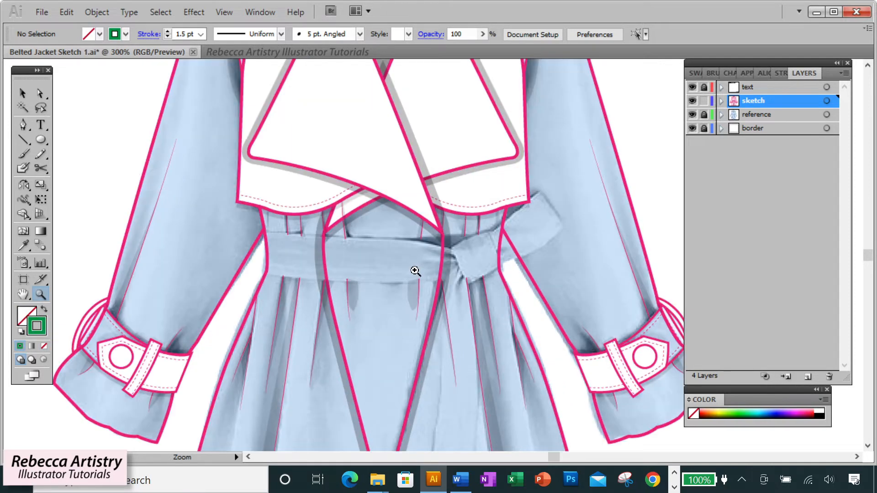
alt+click(456, 254)
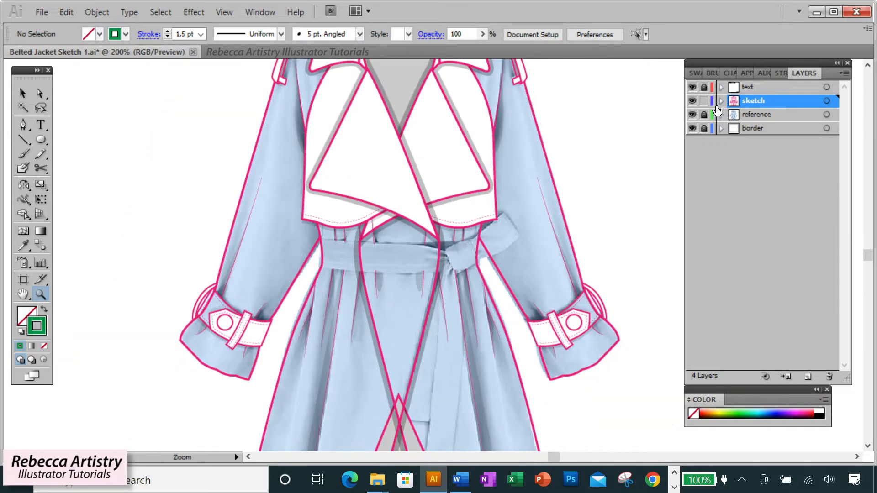
click(692, 101)
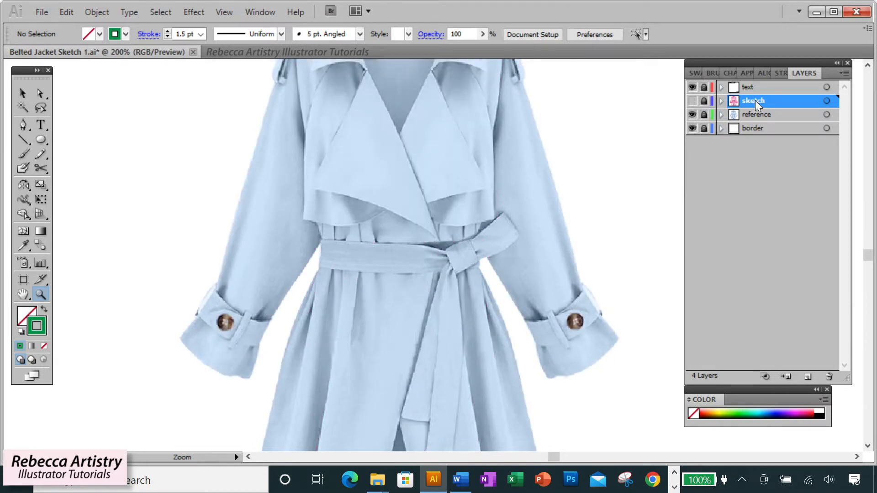
click(808, 376)
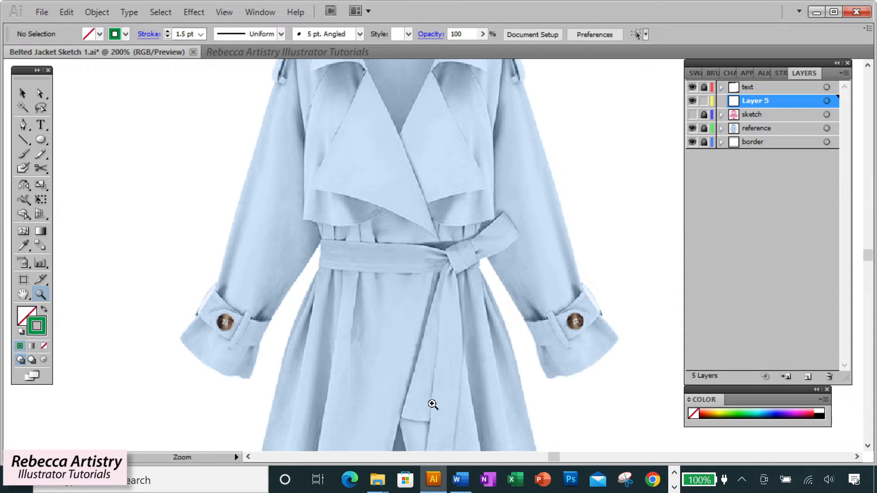
Trace the belt's waistband with the Pen tool as a closed green outline ending at the knot, then deselect it.
click(24, 124)
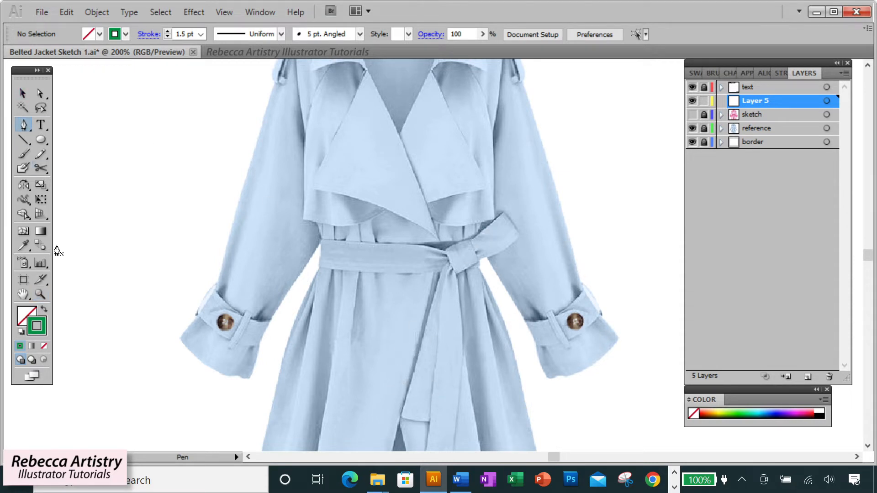
click(319, 238)
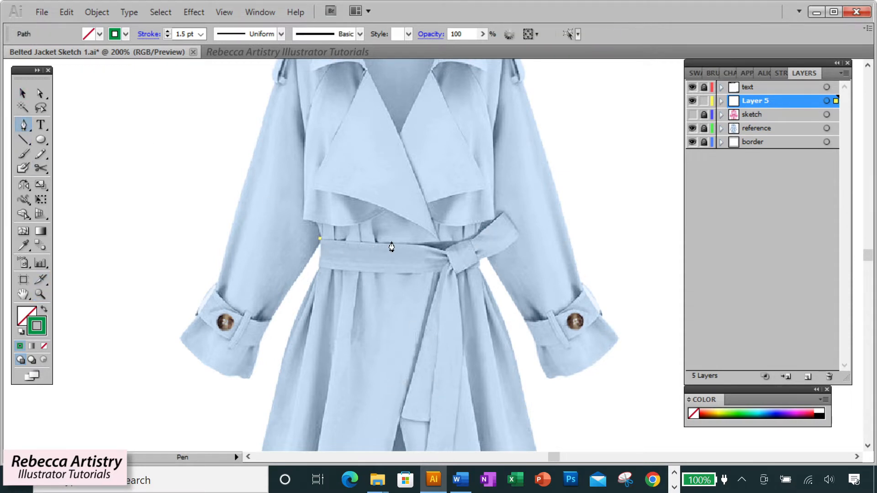
click(423, 245)
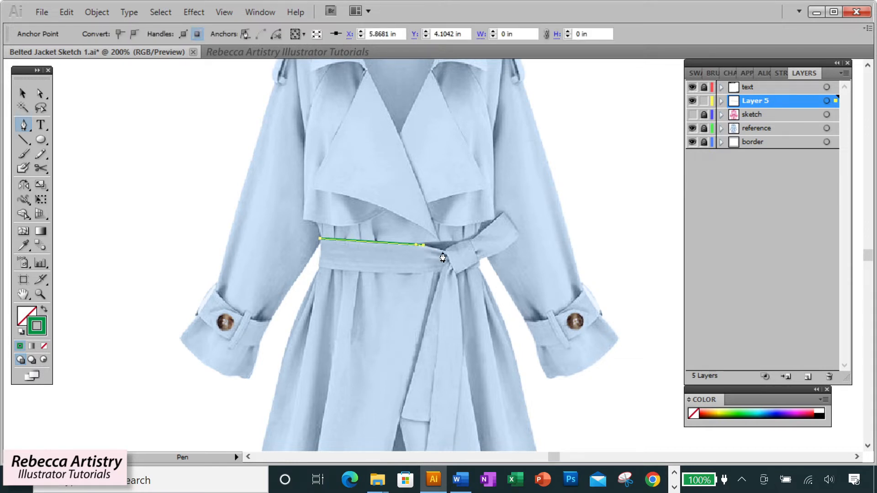
click(446, 253)
drag(452, 266, 413, 277)
click(414, 273)
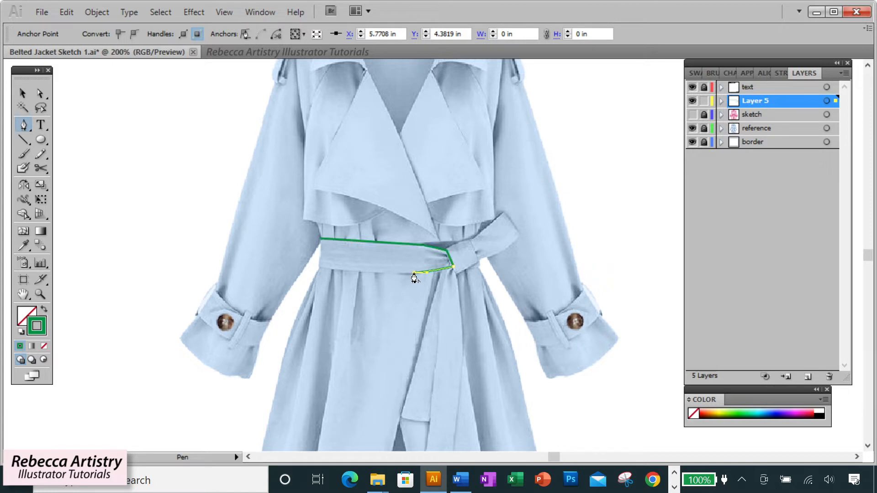
click(318, 267)
drag(306, 265, 303, 263)
click(319, 266)
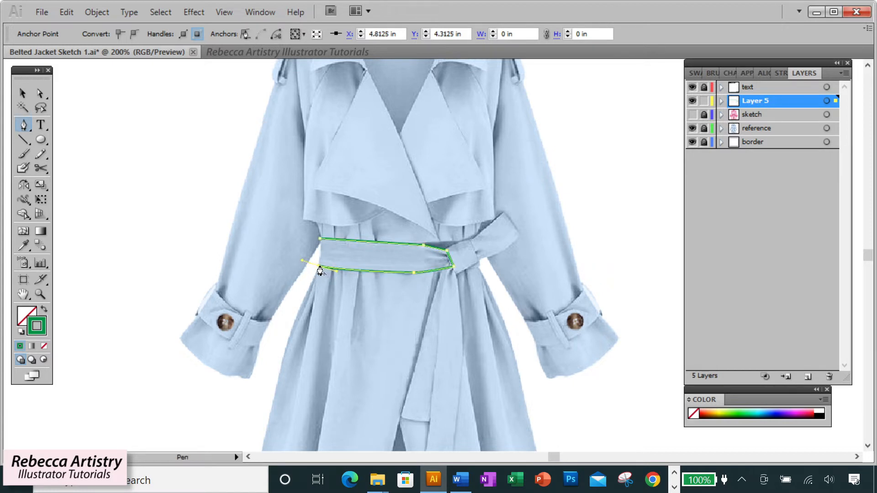
click(322, 241)
click(37, 95)
click(256, 240)
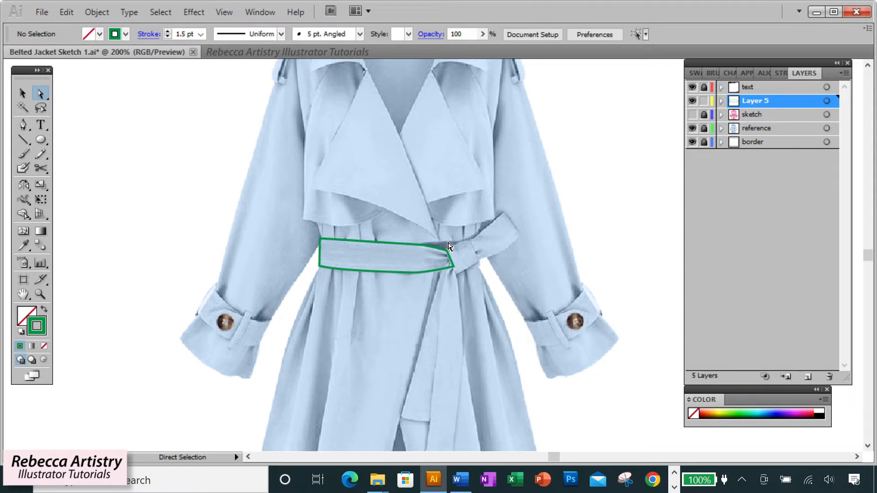
Trace the short belt end that sticks out beyond the knot as a closed, curved Pen outline.
key(p)
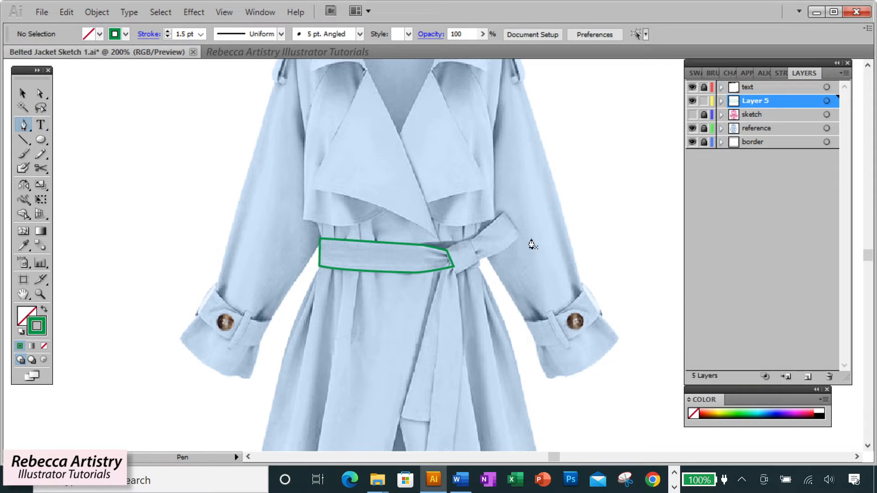
click(469, 241)
drag(501, 213, 516, 196)
click(502, 214)
mouse_move(520, 236)
mouse_down()
mouse_move(524, 253)
mouse_move(519, 235)
mouse_up()
click(520, 236)
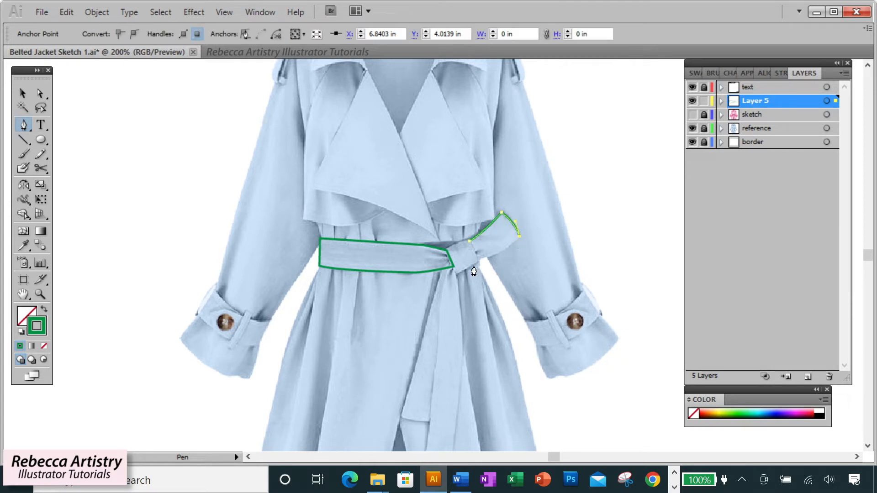
drag(477, 260, 475, 263)
click(470, 242)
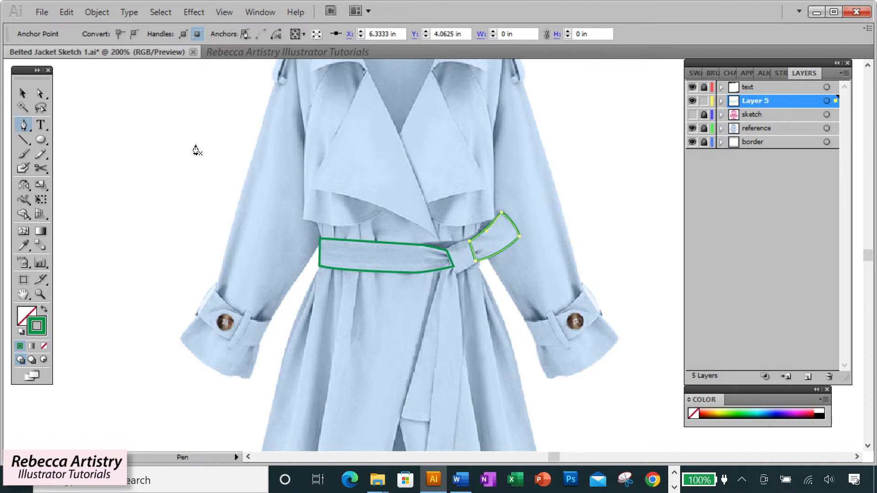
Trace the shorter hanging belt end as a closed Pen outline running from the knot down to its slanted hem, then deselect it.
click(450, 260)
drag(420, 349, 410, 405)
click(419, 350)
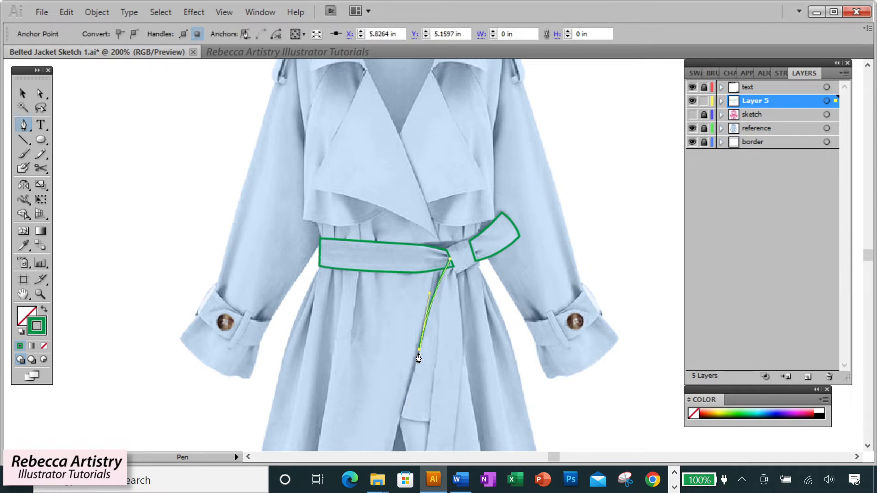
click(401, 416)
click(430, 420)
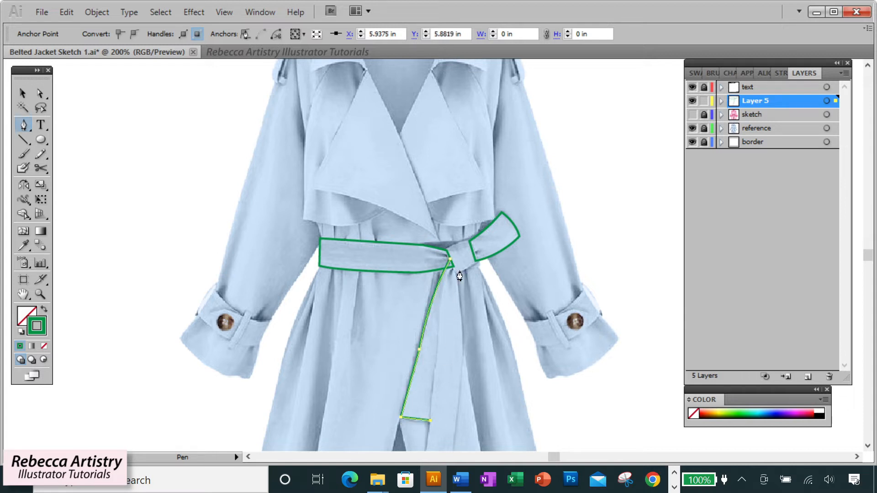
drag(456, 274, 471, 262)
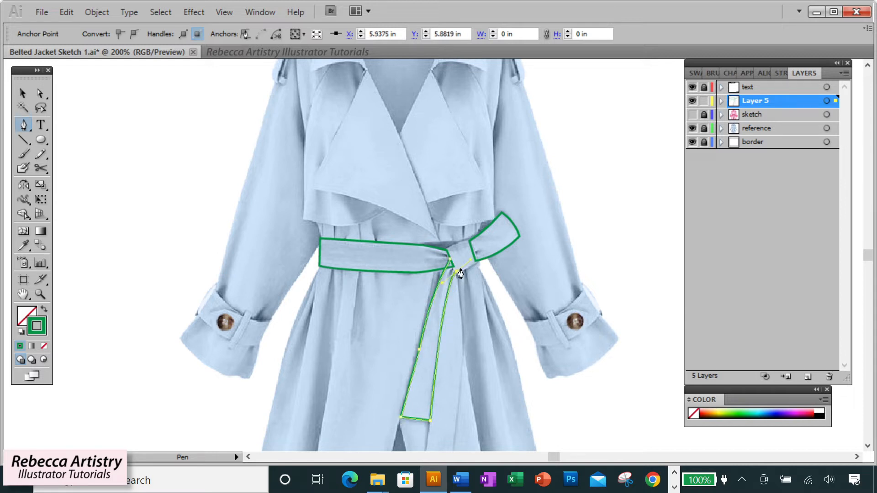
click(457, 273)
click(47, 95)
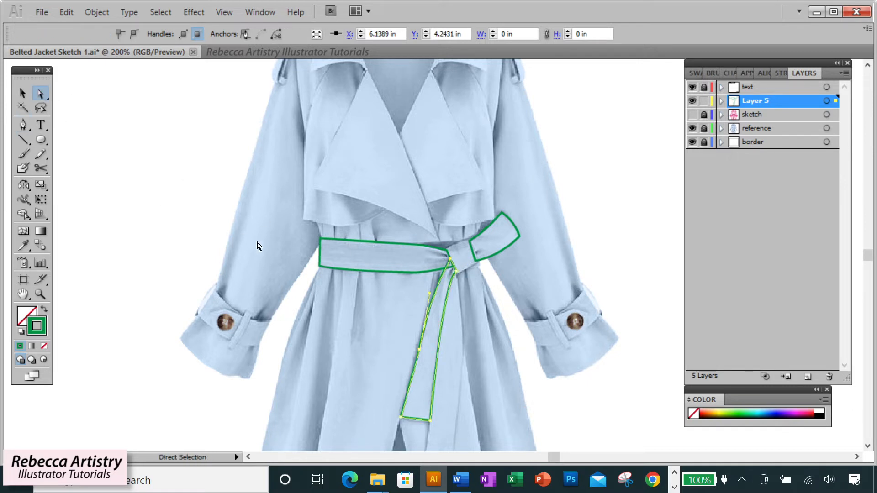
click(255, 241)
click(438, 352)
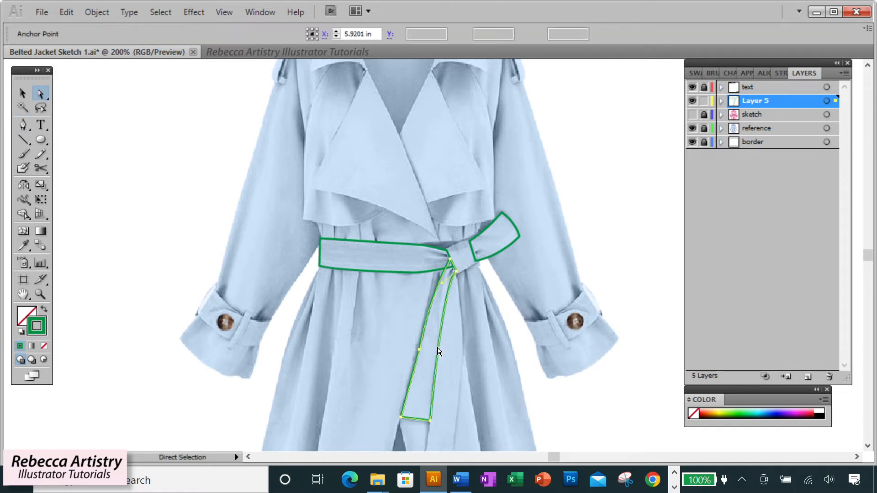
click(453, 343)
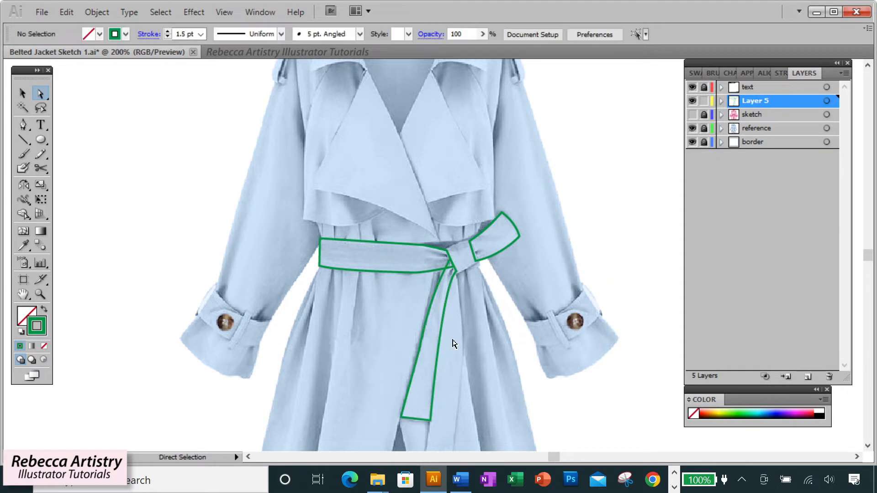
Trace the longer hanging belt end as a closed, curved Pen outline from the knot to its lower edge, then deselect it.
click(24, 121)
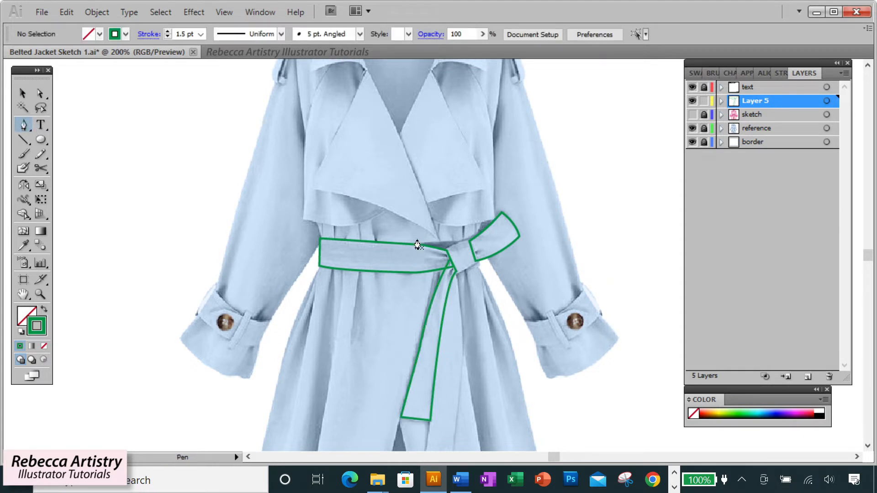
click(453, 264)
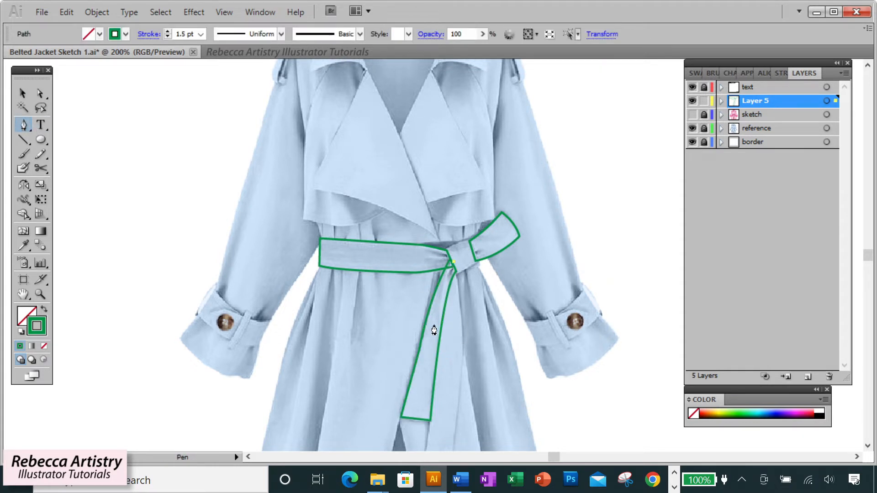
click(435, 351)
click(435, 352)
scroll(427, 377, down, 2)
scroll(428, 377, down, 4)
click(424, 362)
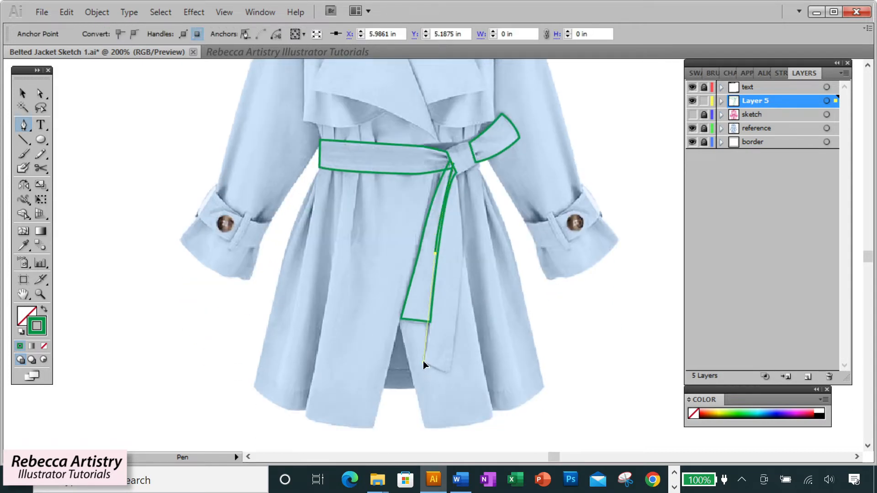
click(450, 371)
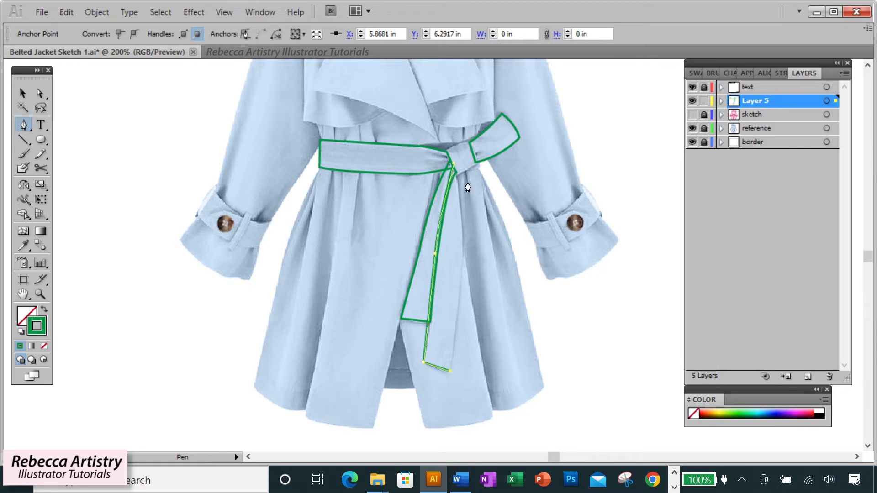
drag(458, 174, 446, 94)
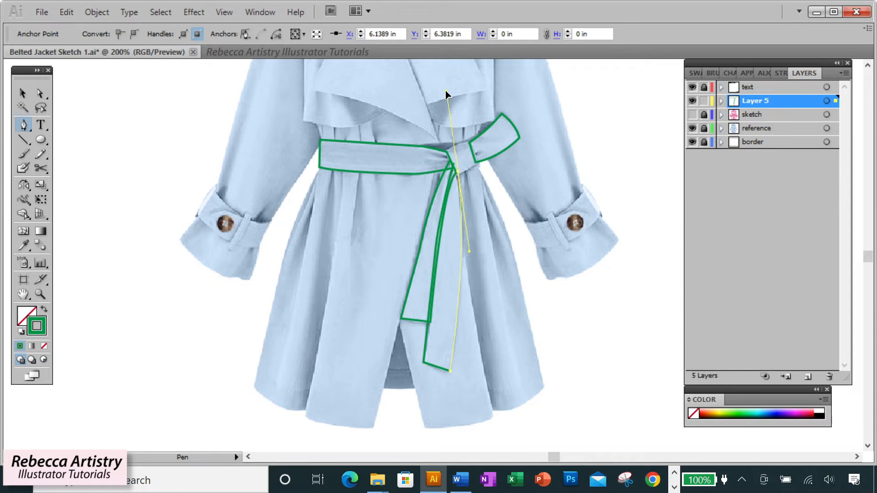
alt+click(454, 166)
ctrl+click(454, 170)
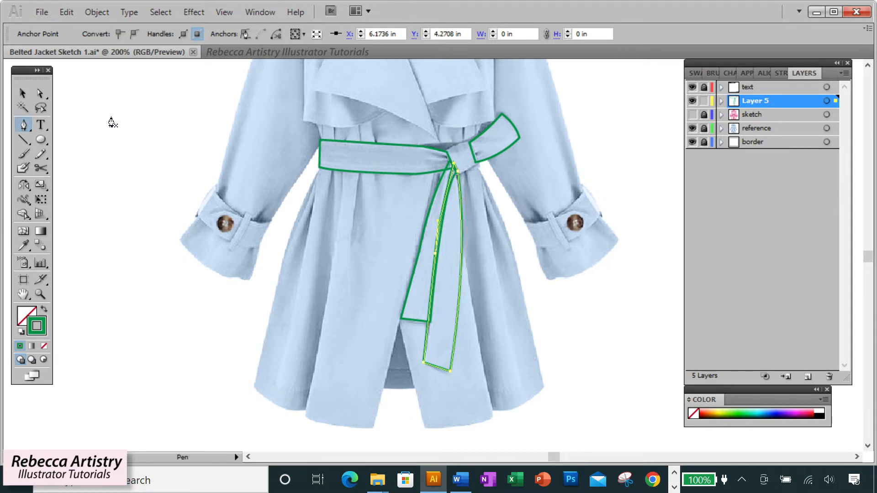
click(41, 93)
click(580, 308)
Set the stroke color to purple for outlining the belt knot.
scroll(483, 255, up, 2)
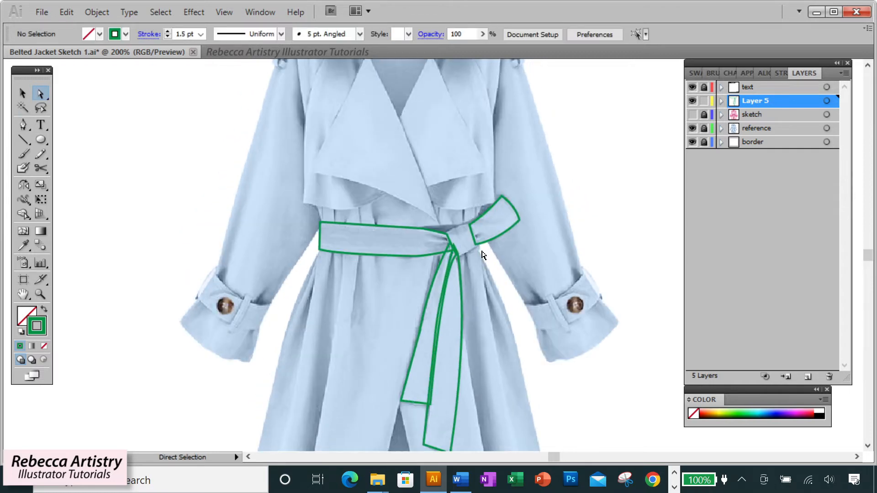
click(40, 294)
click(477, 240)
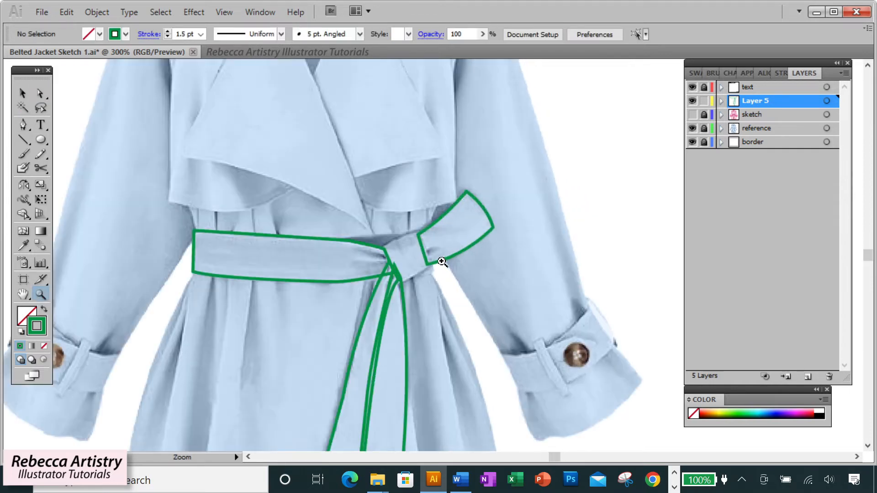
click(432, 261)
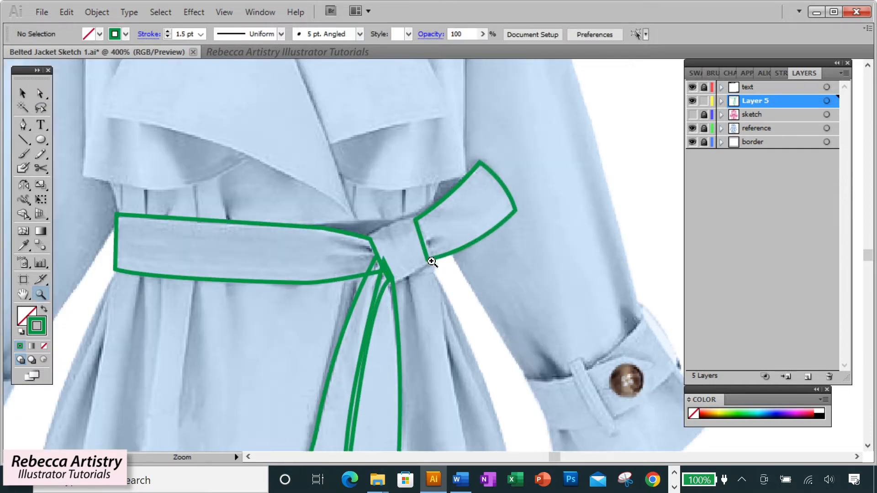
click(695, 73)
click(777, 150)
Trace the belt knot with the Pen tool as a closed four-sided outline with a curved upper edge, then deselect it.
click(25, 124)
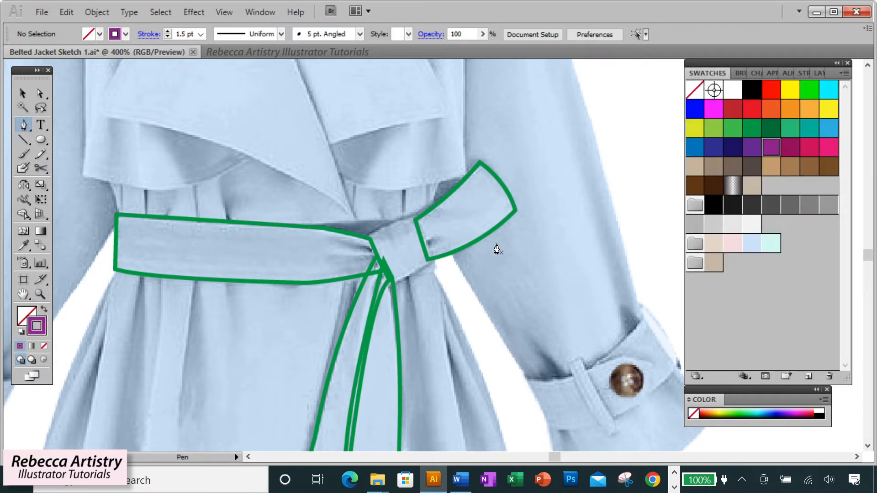
click(366, 238)
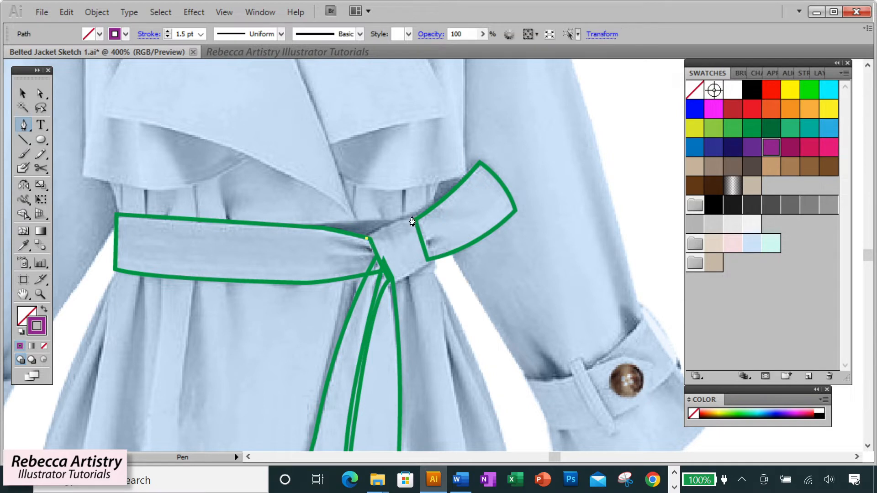
drag(431, 216, 443, 217)
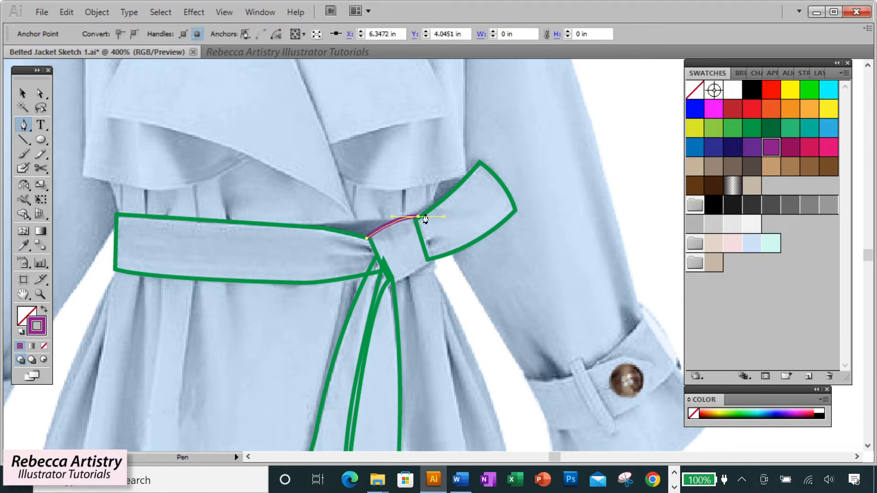
click(433, 264)
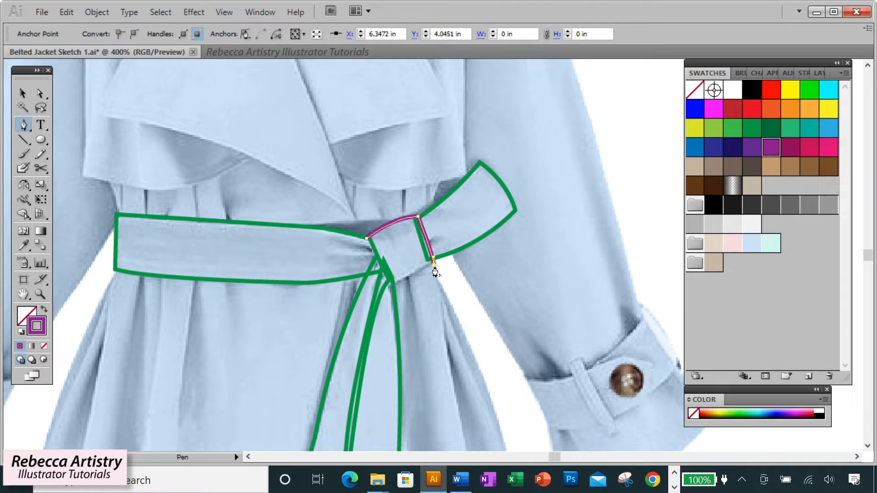
click(389, 284)
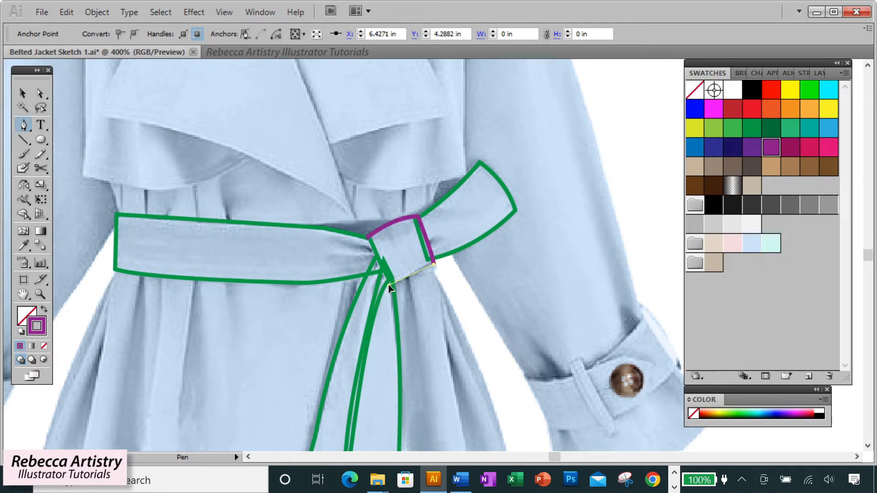
click(367, 239)
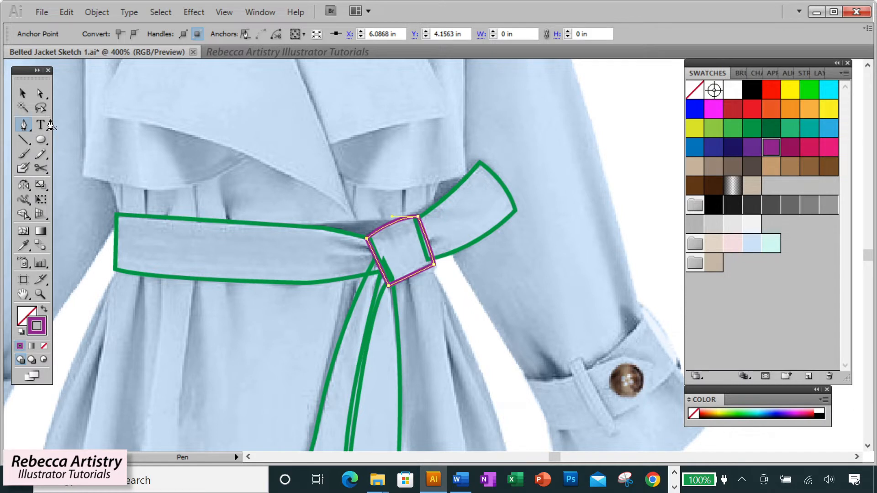
click(40, 93)
click(418, 281)
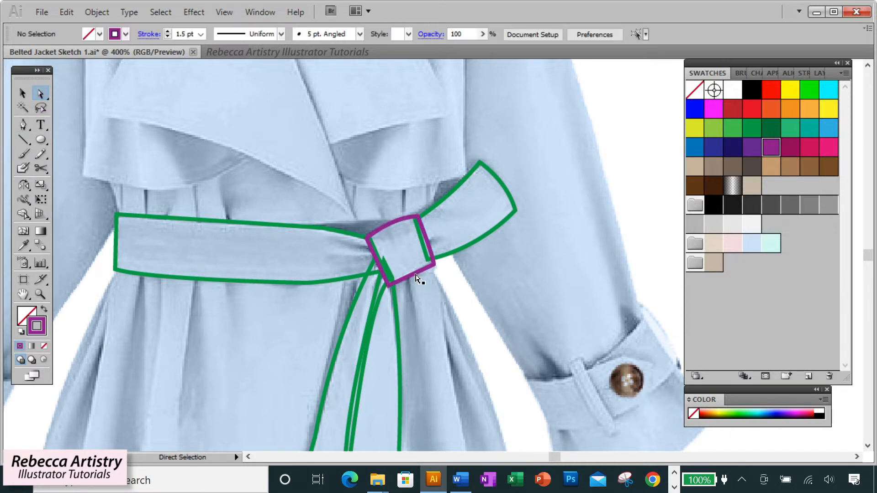
Fill the knot shape with white so it covers the belt lines behind it.
click(415, 272)
click(25, 311)
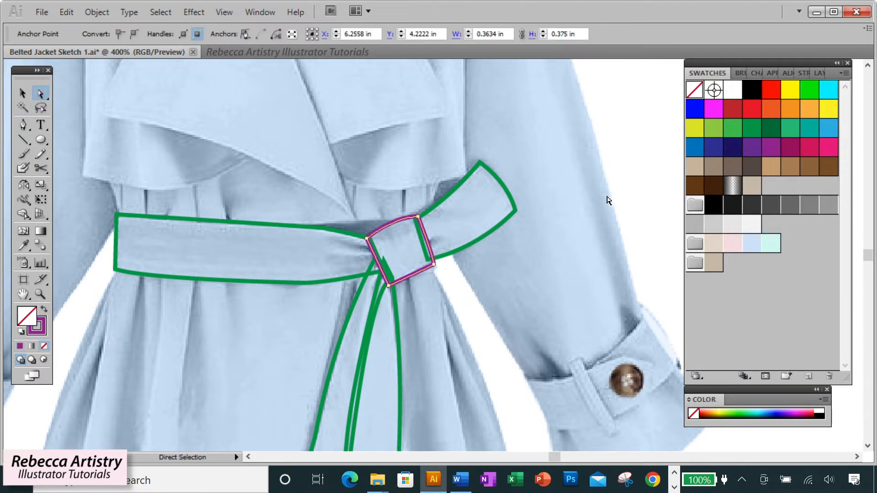
click(733, 92)
Refine the curve of the waistband's lower edge near the knot, then deselect the waistband.
click(352, 234)
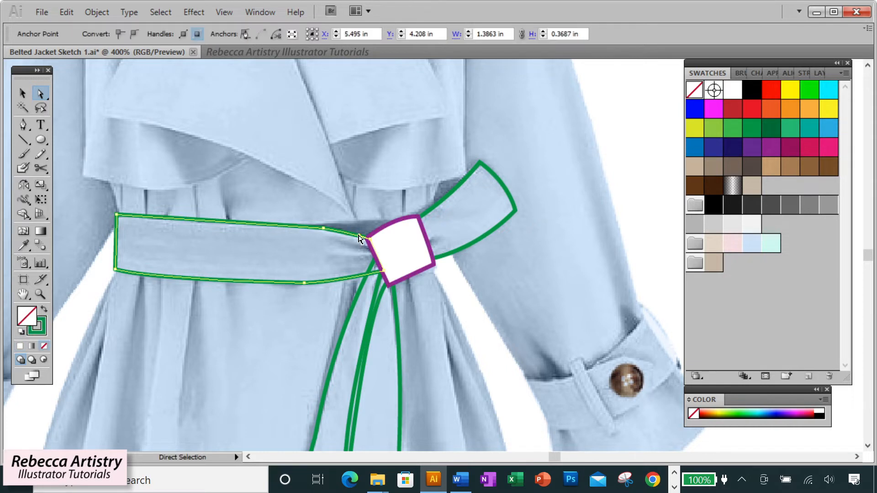
click(339, 283)
drag(346, 280, 347, 280)
click(434, 288)
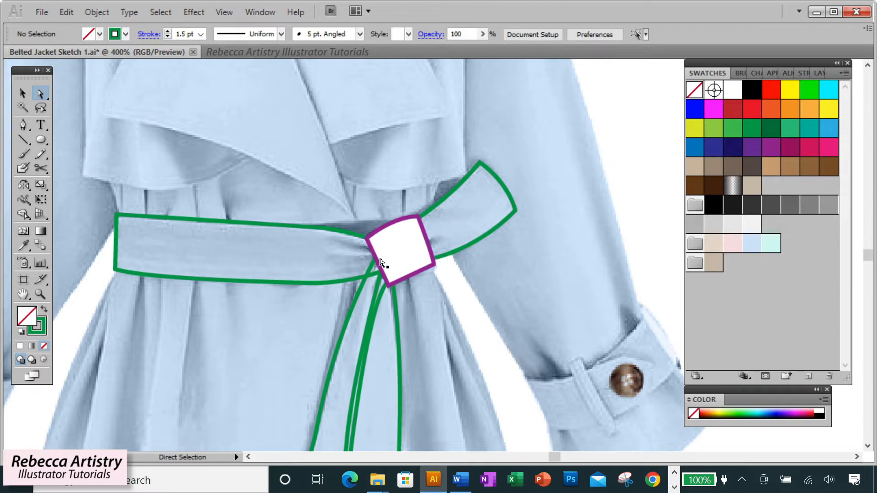
Set the stroke to orange with a weight of 0.35 pt for the belt's fold lines.
scroll(425, 275, down, 5)
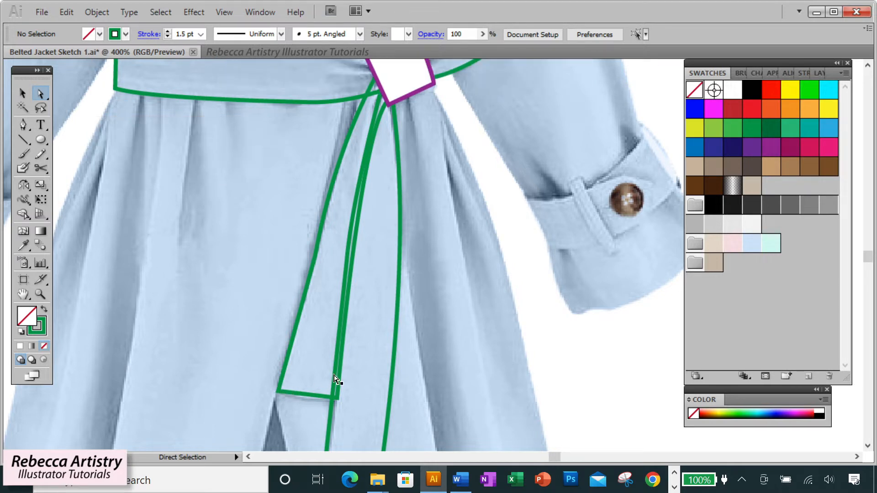
scroll(319, 386, up, 4)
click(23, 125)
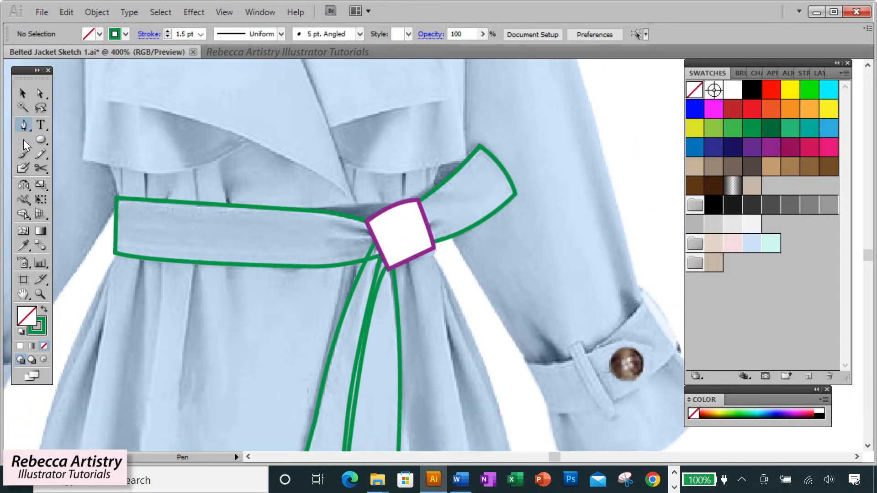
click(771, 108)
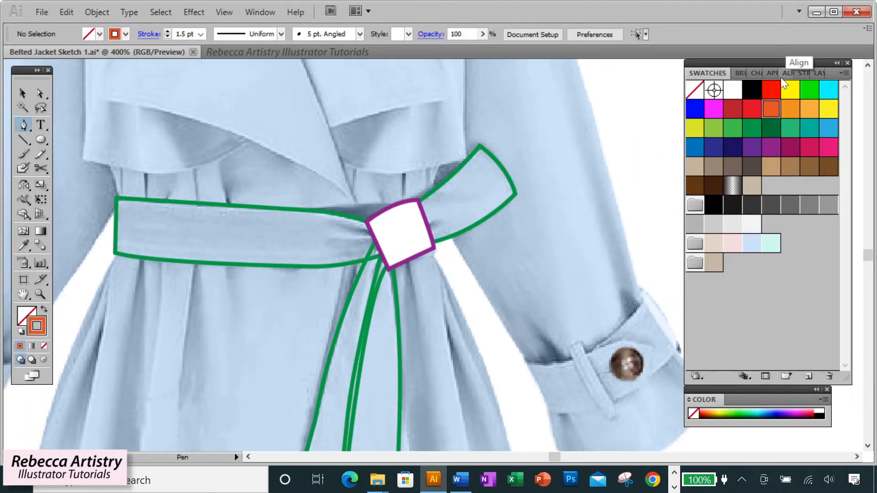
click(804, 72)
text(.35)
click(44, 93)
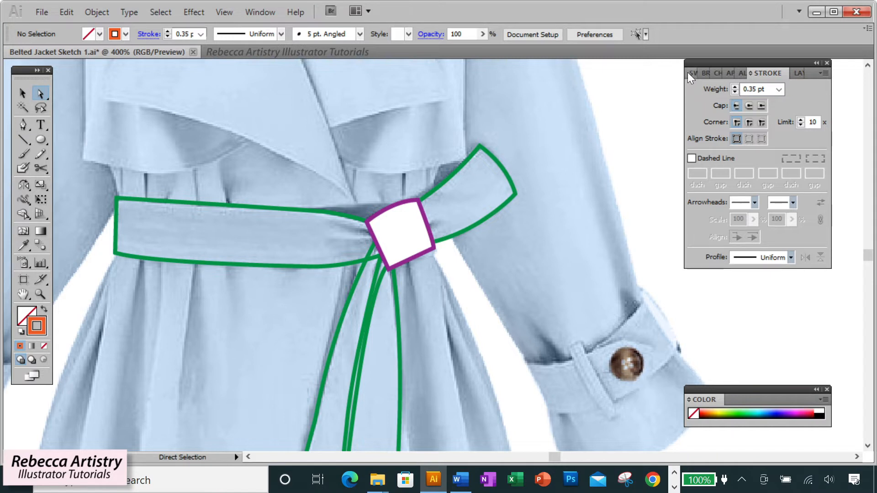
click(690, 73)
Draw three short curved fold lines with the Pen tool on the waistband, fanning out from the knot.
key(p)
click(371, 232)
drag(330, 225, 307, 221)
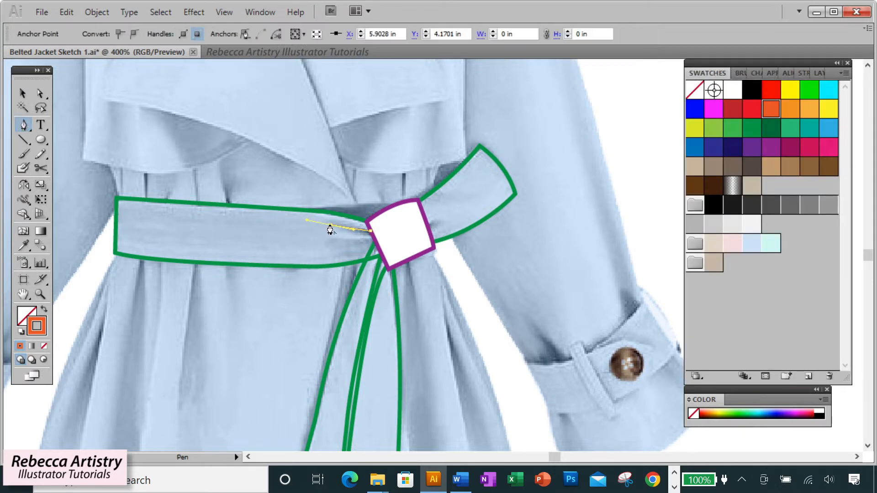
click(374, 240)
mouse_move(337, 241)
mouse_down()
mouse_move(316, 239)
mouse_move(337, 255)
mouse_move(325, 255)
mouse_up()
click(379, 246)
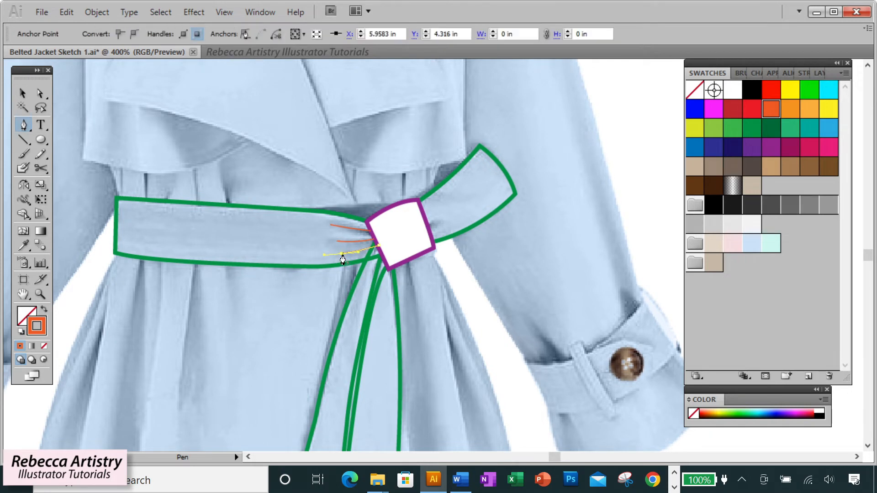
Draw two short fold lines on the protruding short belt end, starting at the knot's edge.
click(429, 227)
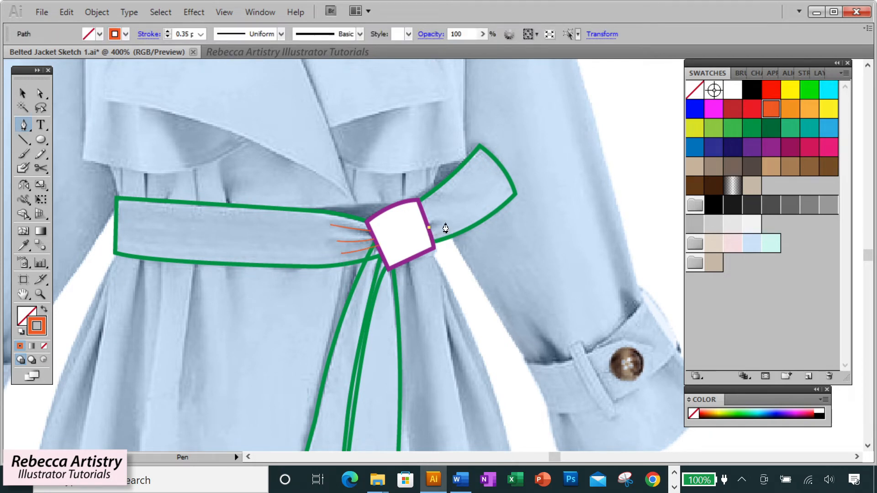
click(445, 223)
mouse_move(445, 223)
mouse_down()
mouse_move(437, 215)
mouse_move(427, 223)
mouse_up()
click(437, 208)
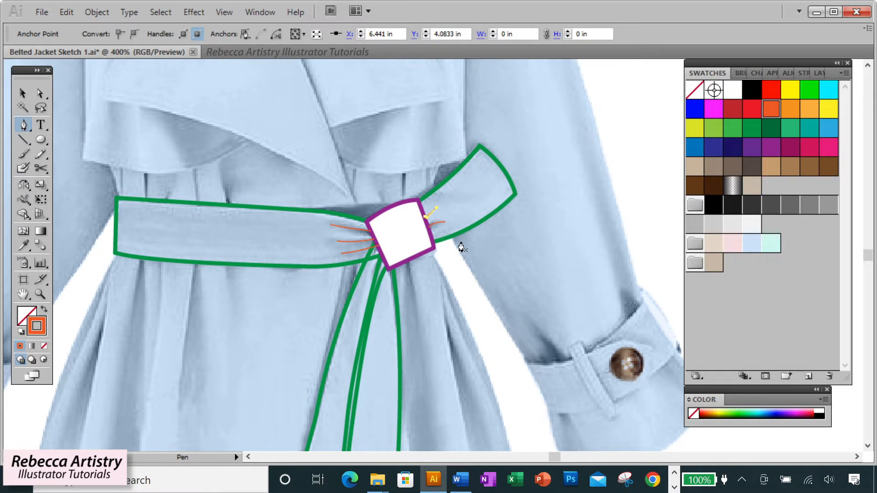
Draw a small curved fold line at the top of the hanging belt end, just below the knot.
scroll(367, 272, down, 1)
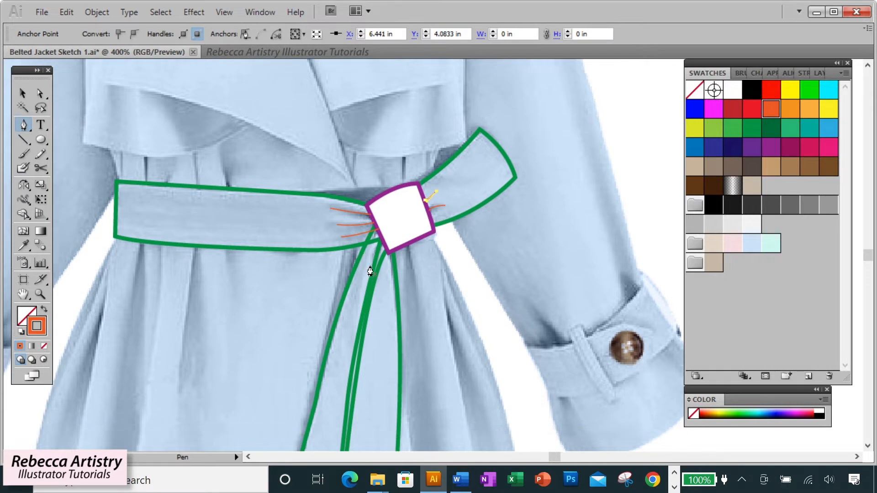
click(380, 238)
drag(366, 264, 369, 255)
click(41, 93)
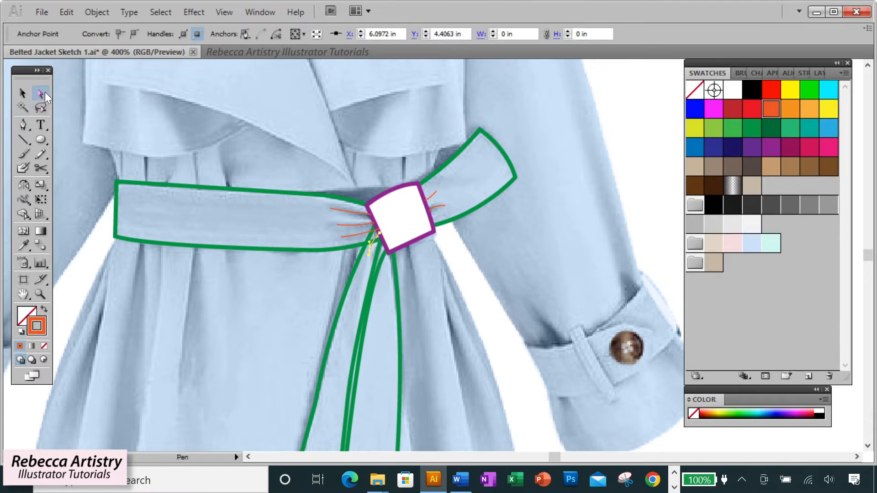
Recolor the outline of the second hanging belt end with a pink stroke and deselect it.
click(396, 289)
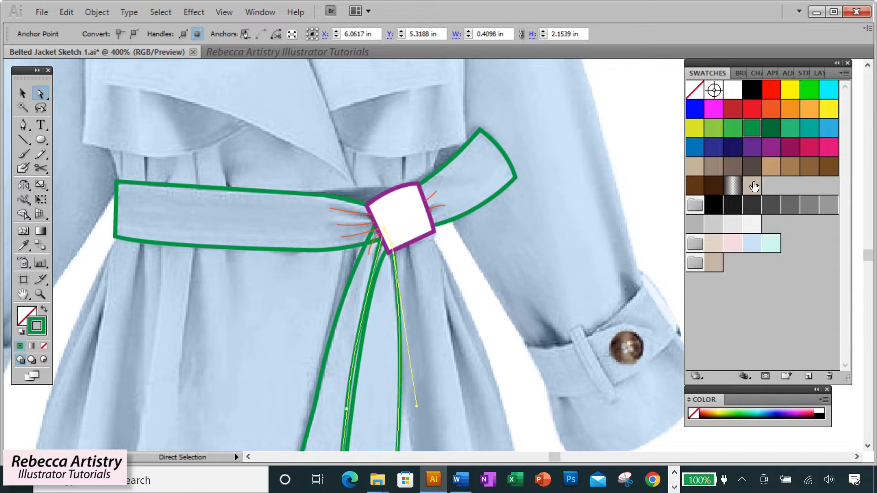
click(829, 147)
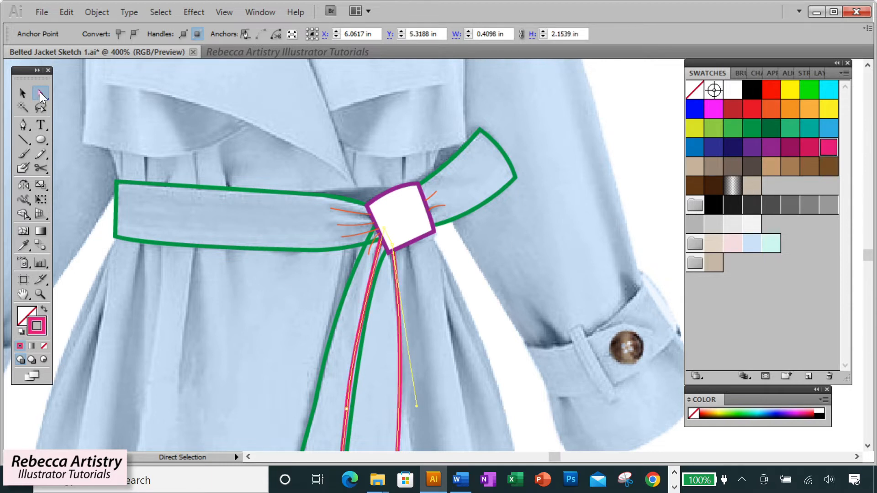
click(150, 288)
Sample the orange fold-line style and draw a small curved fold line at the top of the pink belt end with the Pen tool.
key(p)
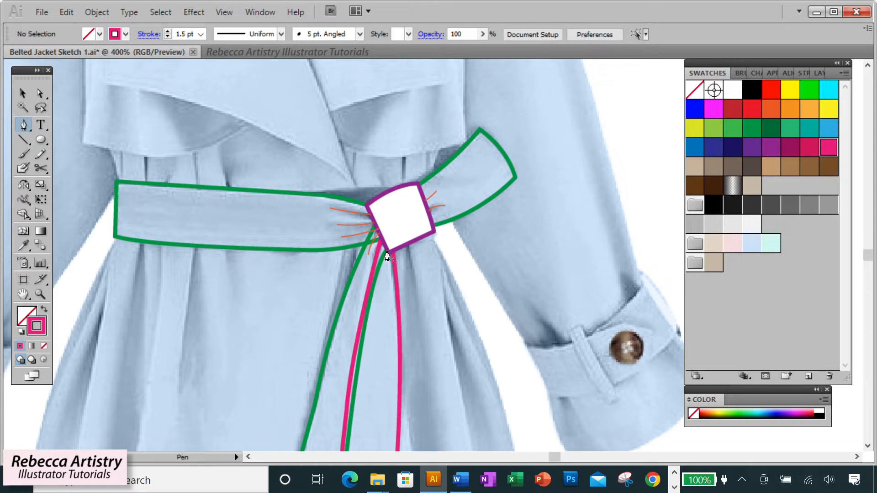
click(23, 246)
click(366, 232)
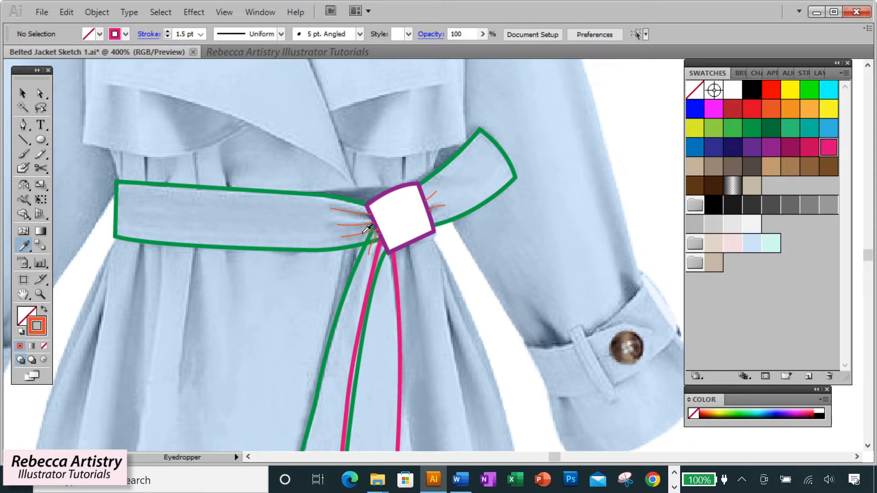
key(p)
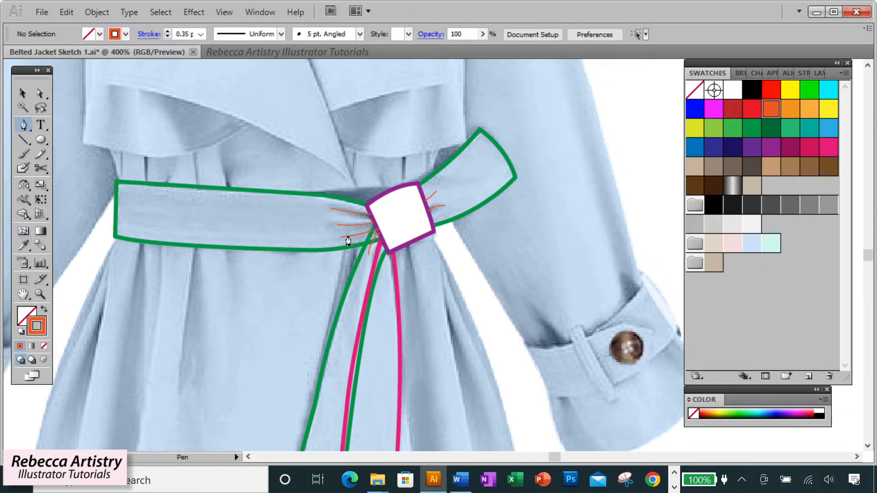
click(388, 253)
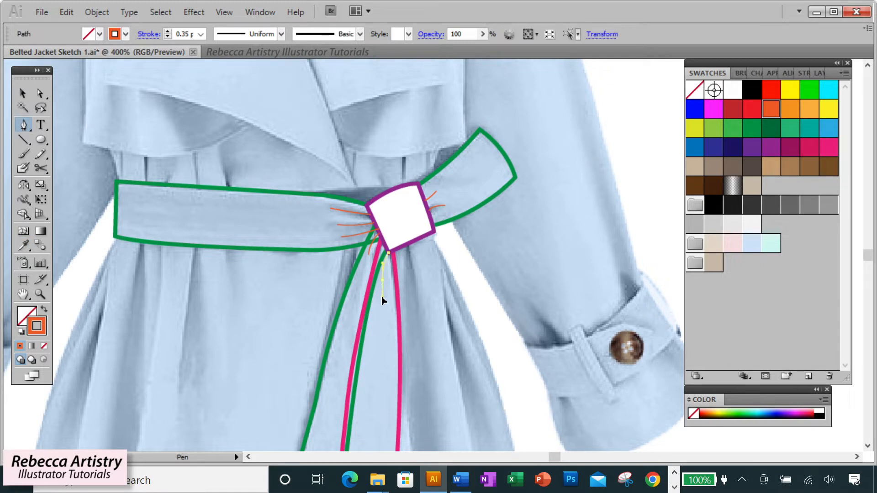
drag(383, 279, 383, 297)
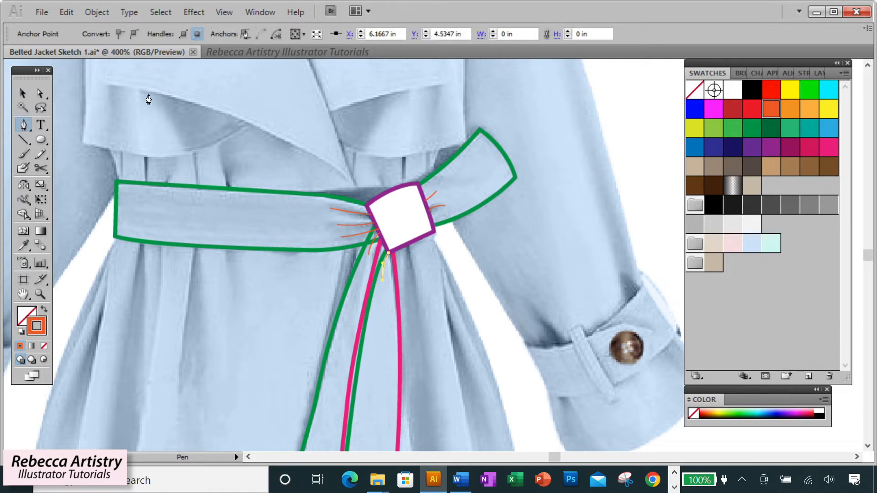
click(21, 94)
click(333, 291)
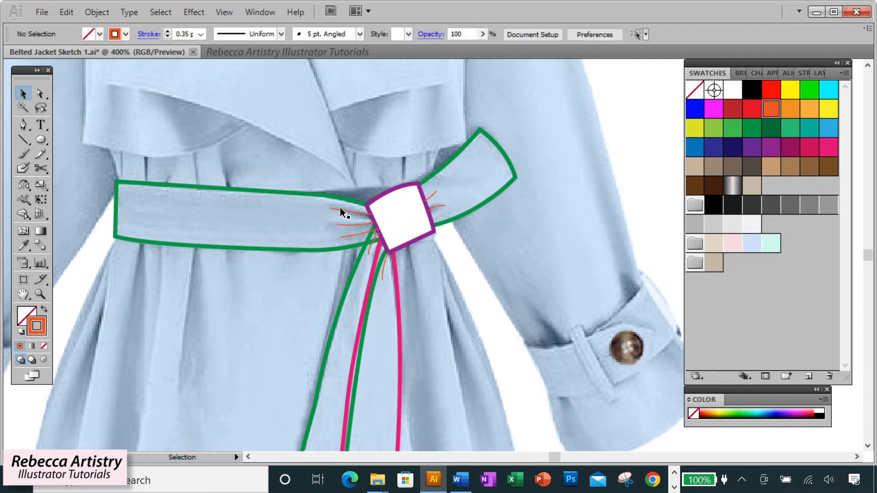
Select all the orange fold lines around the knot and group them.
drag(346, 222, 351, 242)
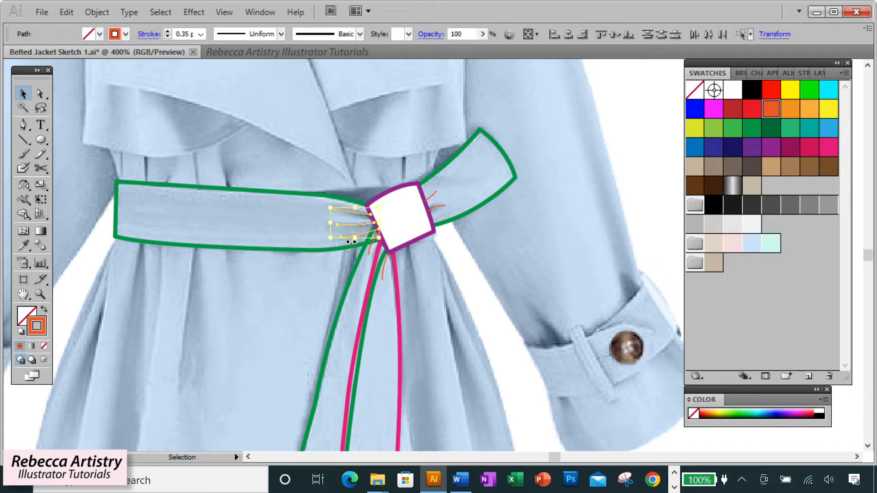
shift+click(371, 254)
shift+click(383, 273)
shift+click(437, 209)
shift+click(433, 194)
click(103, 11)
click(130, 61)
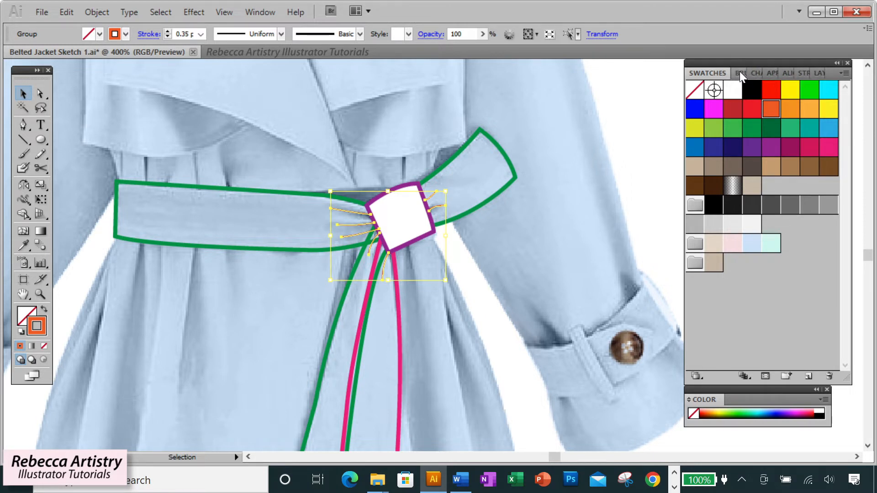
Apply the tapered triangular width profile to the grouped fold lines' stroke.
click(804, 73)
click(791, 257)
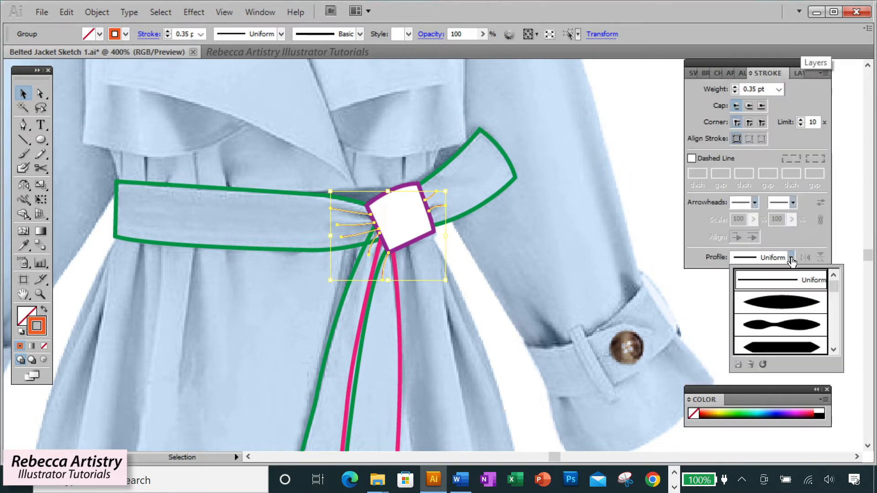
click(805, 343)
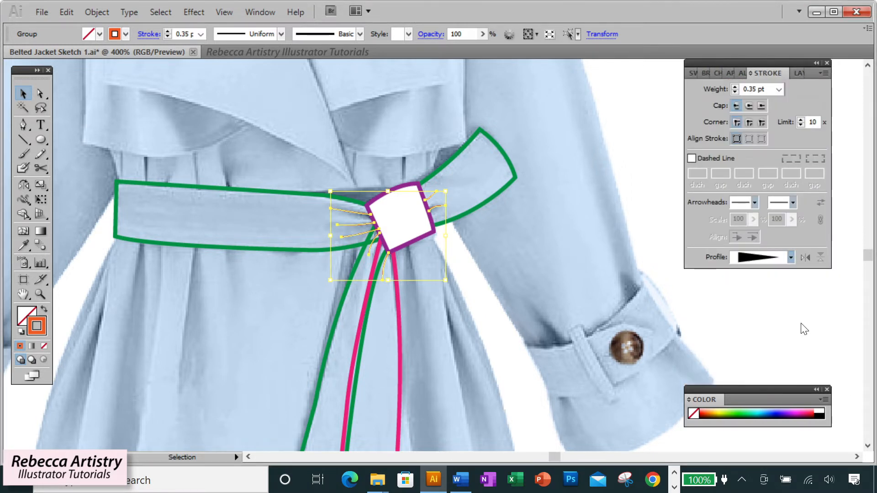
click(464, 291)
Select all the belt linework, including knot and fold lines, and lock it.
click(40, 295)
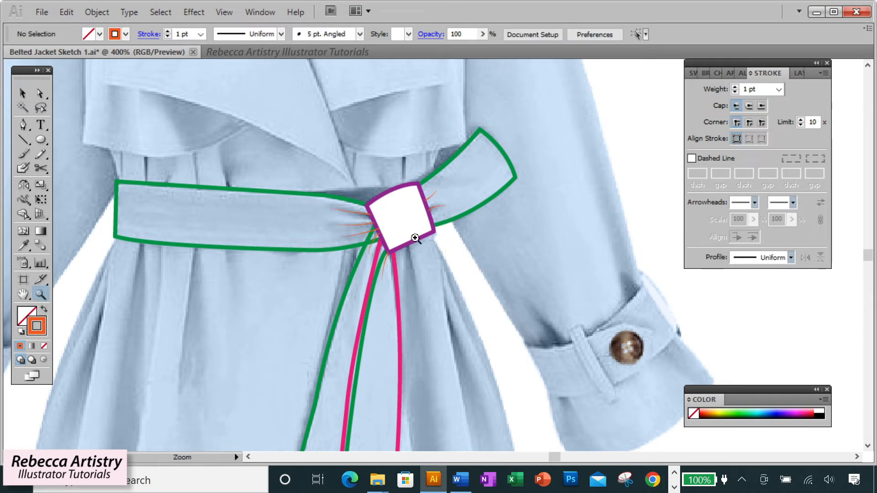
click(405, 247)
click(405, 248)
key(ctrl)
key(ctrl+minus)
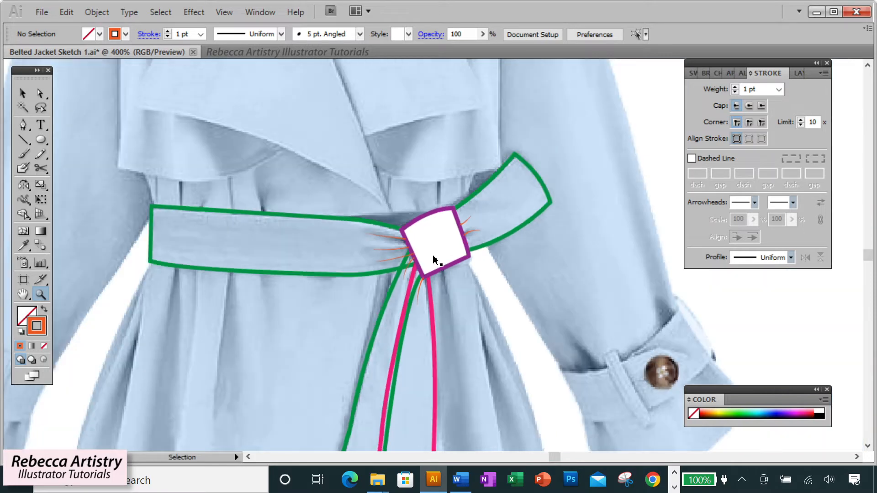
key(v)
key(ctrl+a)
click(97, 12)
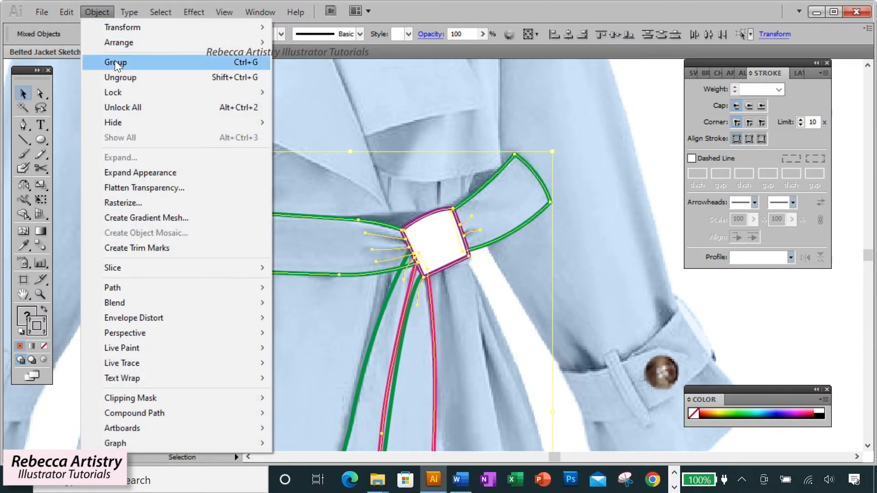
mouse_move(127, 92)
click(309, 93)
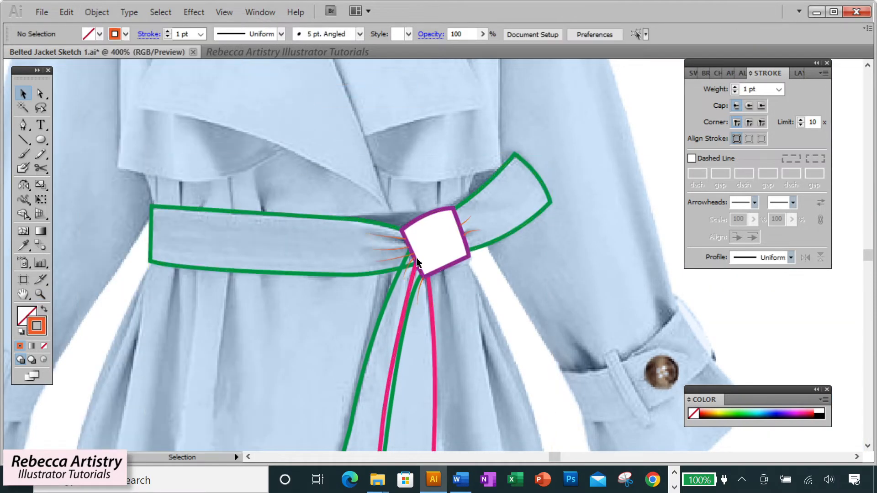
Draw a small closed shadow shape with a pink stroke beneath the waistband's uppermost fold line, against the knot's edge.
click(40, 294)
click(448, 259)
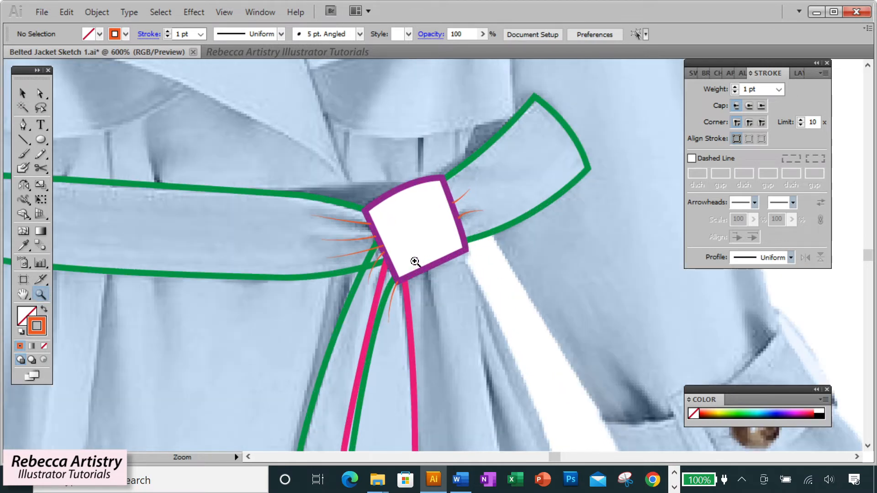
key(p)
click(693, 73)
click(826, 152)
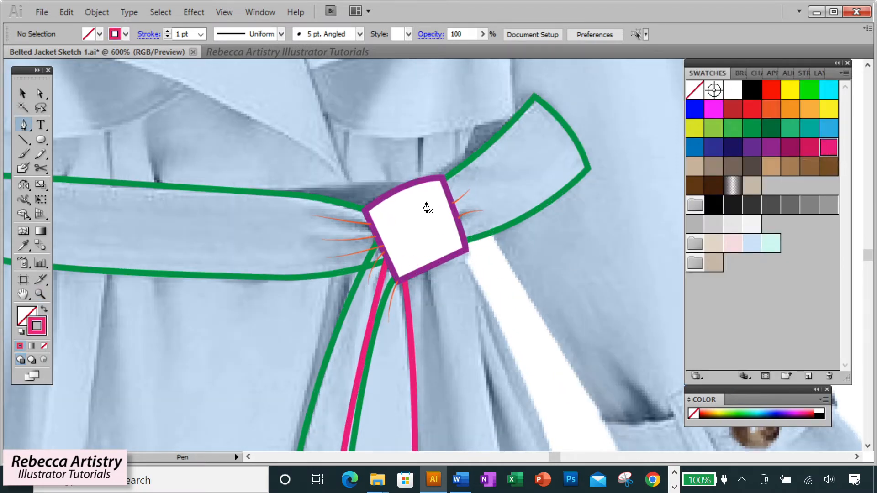
click(372, 223)
click(338, 221)
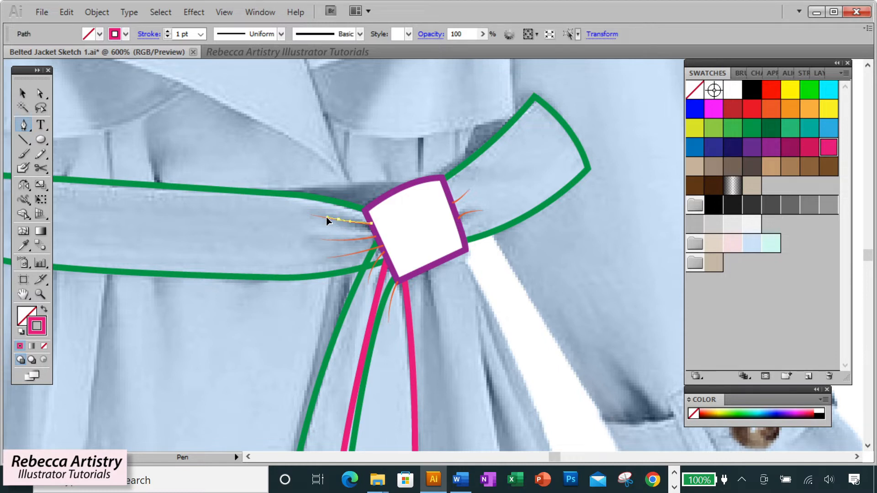
drag(327, 221, 338, 221)
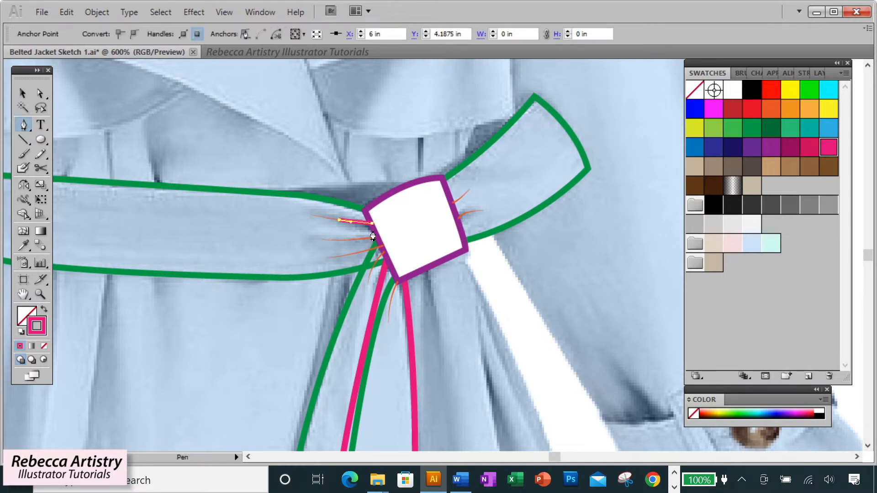
drag(374, 230, 375, 235)
click(377, 228)
Apply the grey shadow graphic style to the new shape and deselect it.
click(260, 12)
click(343, 295)
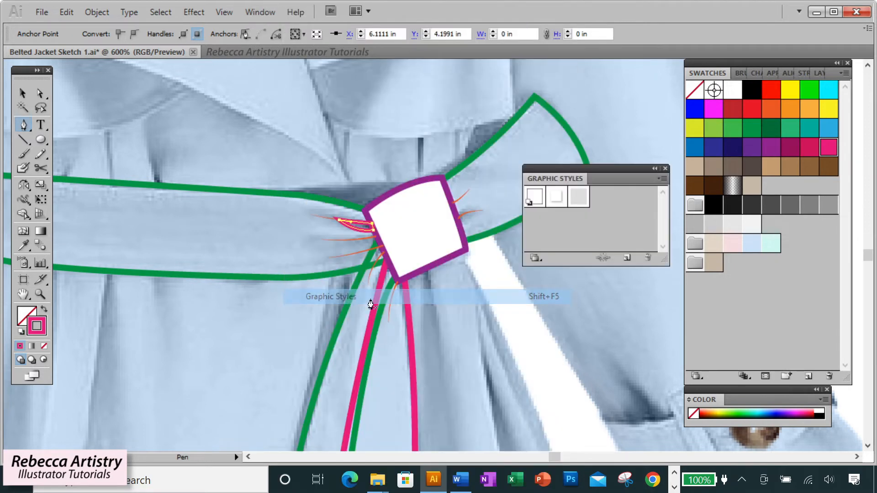
click(578, 196)
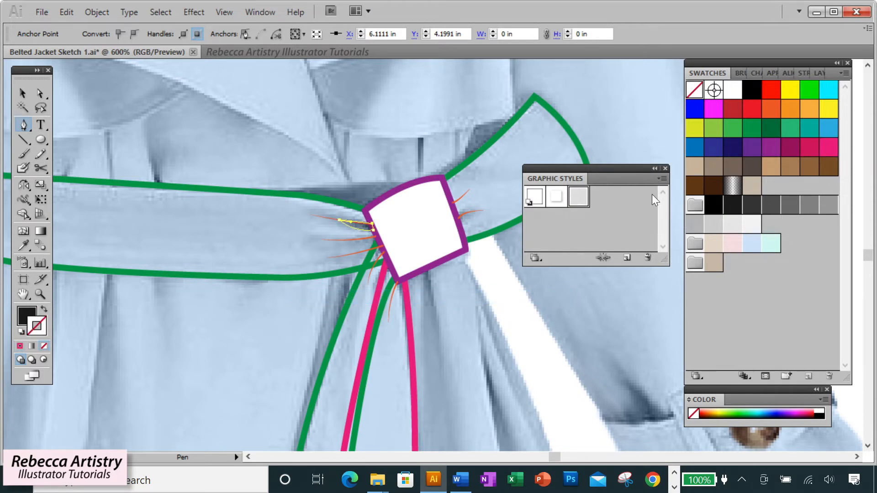
click(23, 94)
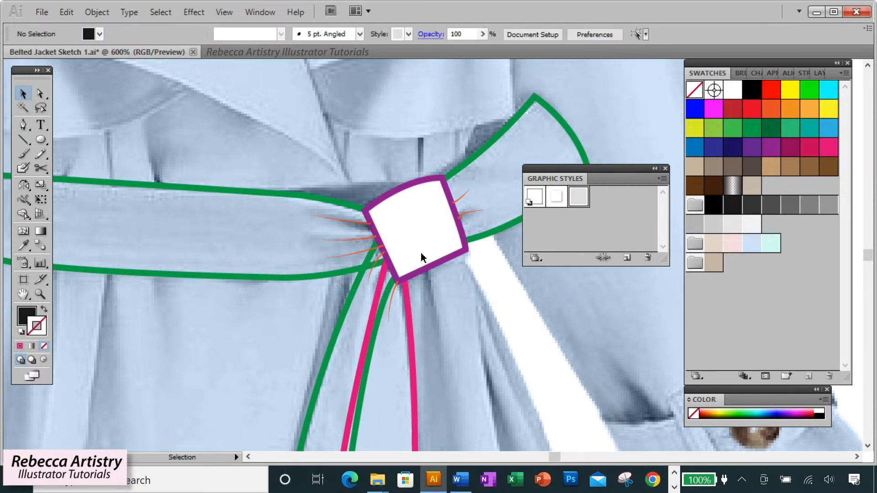
Draw a closed, black-filled shadow shape along the waistband's middle fold line, starting and ending at the knot's edge.
click(23, 125)
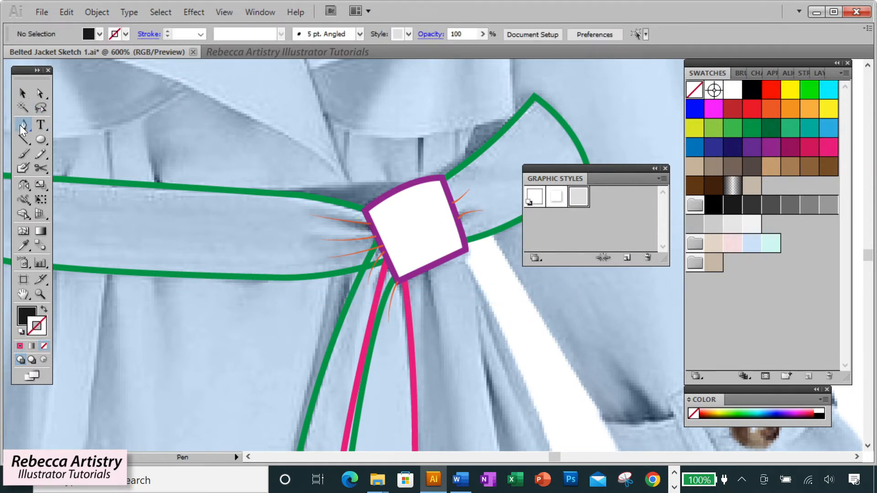
click(373, 237)
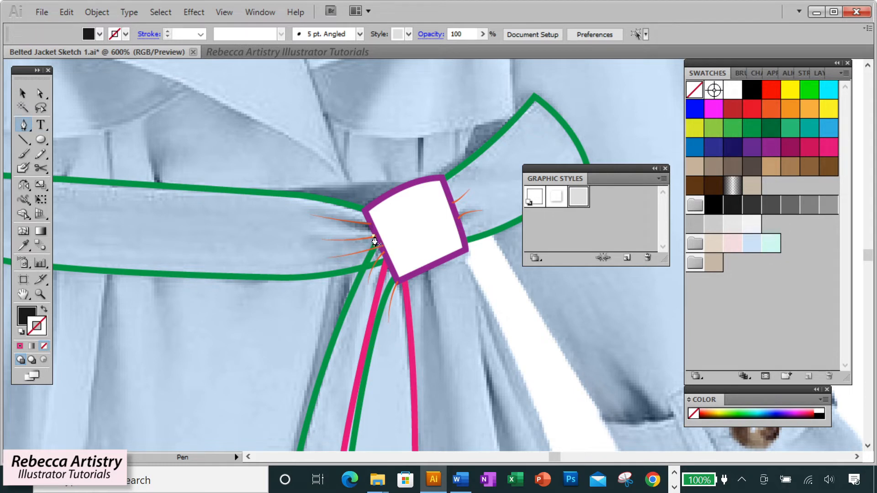
click(342, 240)
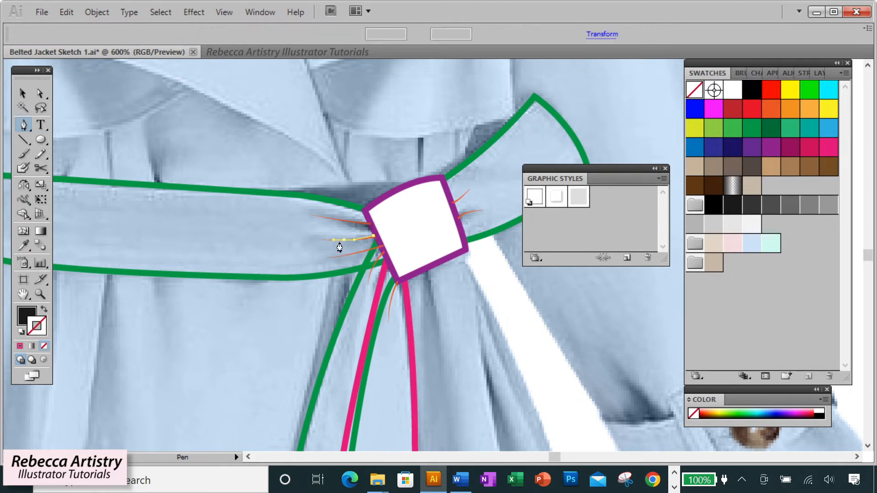
click(380, 247)
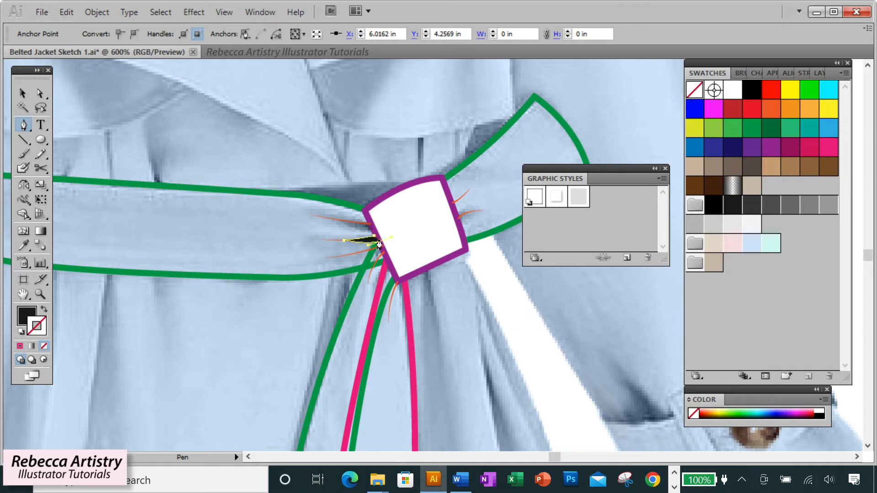
click(374, 237)
Draw a closed, black-filled shadow shape along the waistband's lowest fold line and deselect it.
click(380, 247)
click(341, 257)
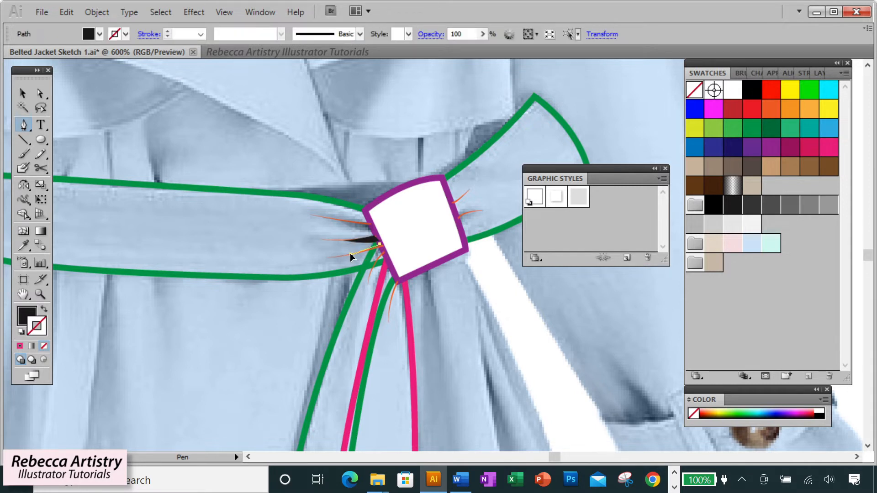
drag(342, 257, 340, 257)
click(352, 255)
click(384, 251)
click(381, 249)
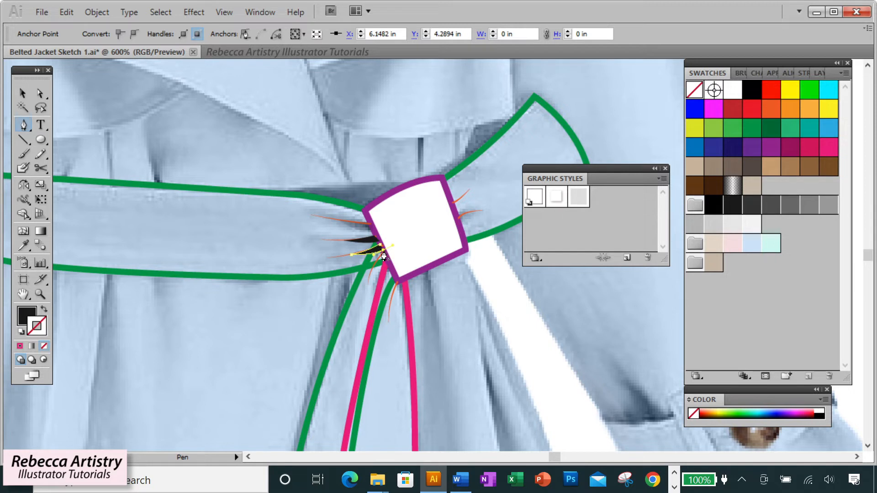
ctrl+click(388, 258)
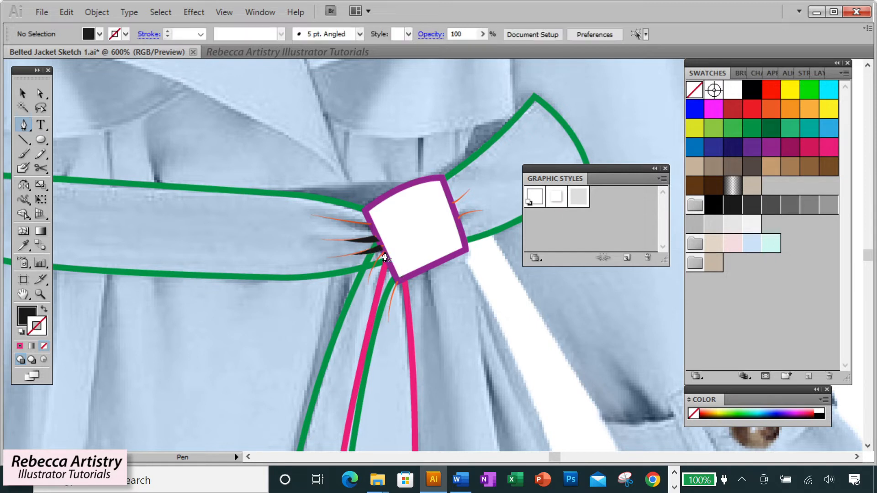
Draw a narrow black-filled shadow shape along the fold line at the top of the green hanging belt end.
click(383, 251)
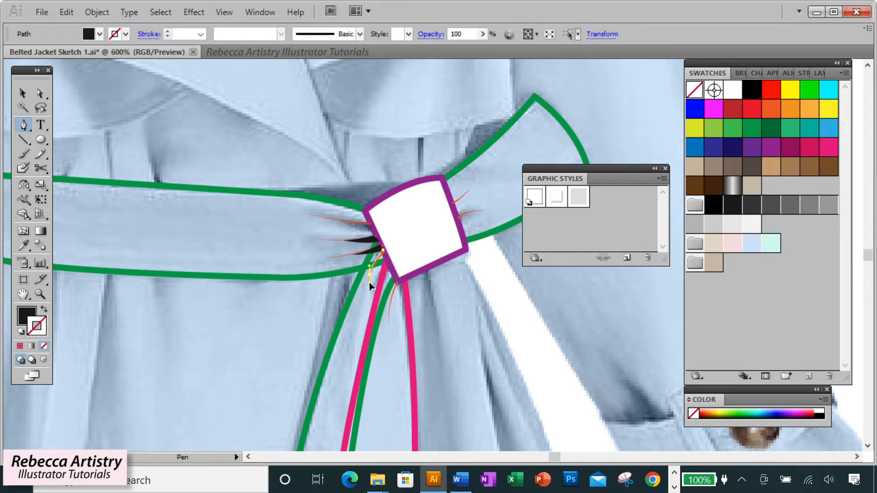
drag(369, 283, 370, 280)
click(384, 252)
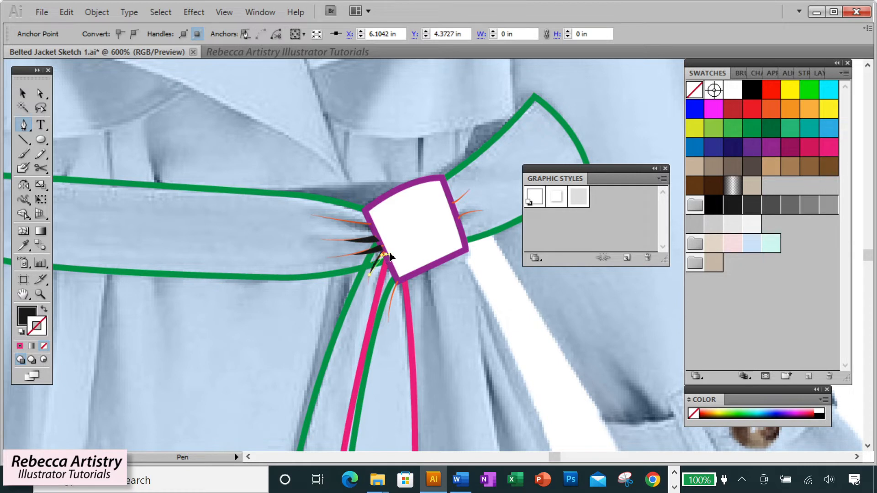
ctrl+click(389, 259)
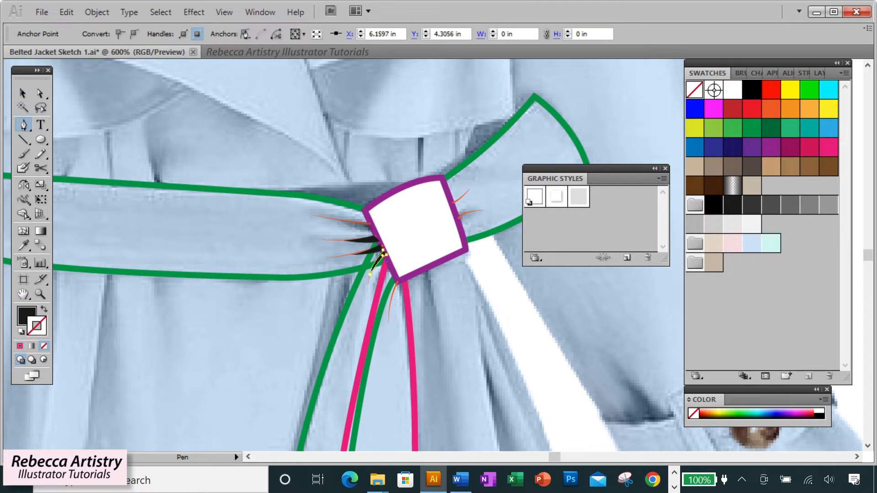
Draw a narrow black-filled shadow shape along the fold line at the top of the pink hanging belt end.
click(397, 281)
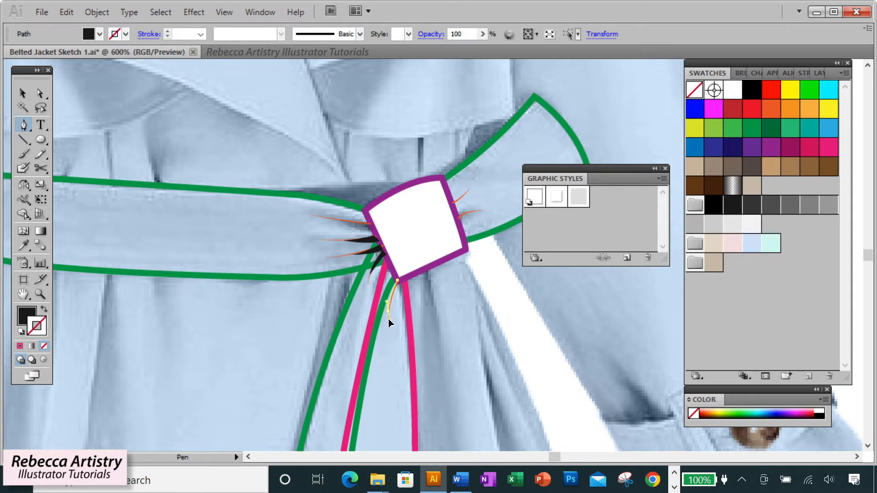
click(389, 316)
drag(402, 274, 421, 285)
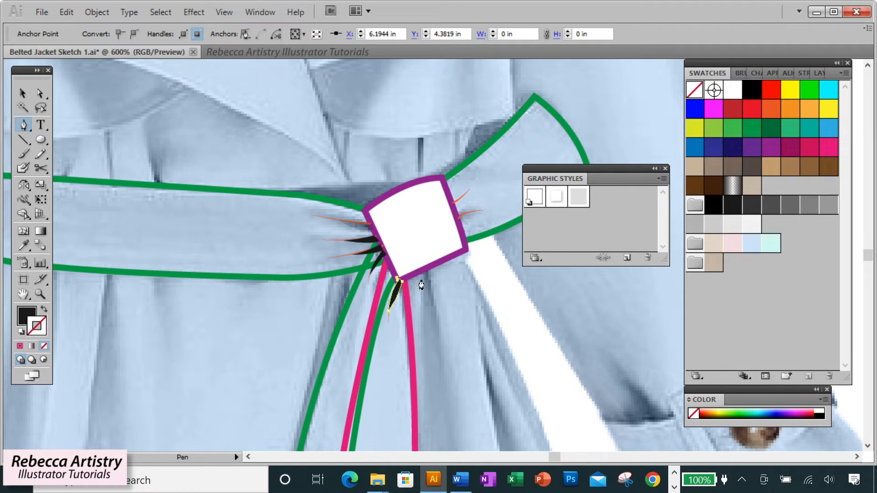
Draw a small closed, black-filled shadow shape along the upper fold line where the short belt end leaves the knot.
click(454, 201)
click(469, 196)
click(452, 202)
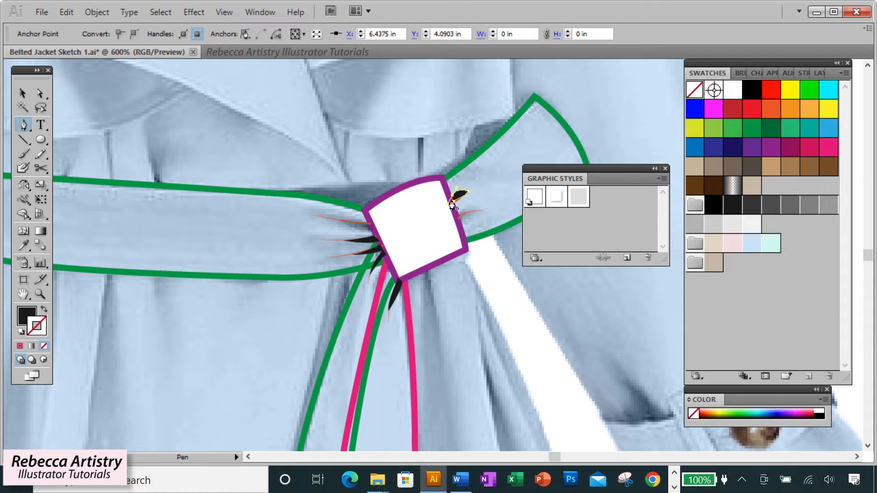
Draw a narrow closed, black-filled shadow shape along the lower fold line of the short belt end beside the knot and deselect it.
click(459, 214)
click(460, 217)
drag(480, 211, 487, 212)
click(481, 210)
drag(459, 218, 461, 227)
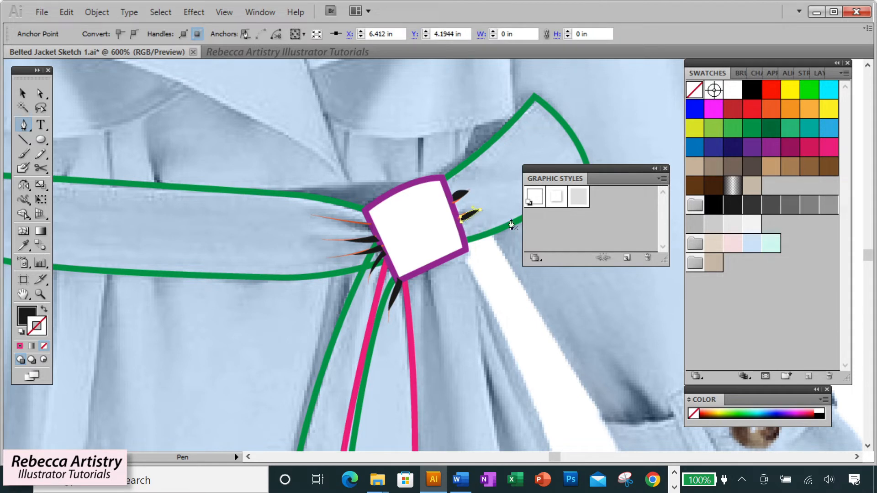
click(23, 93)
click(182, 220)
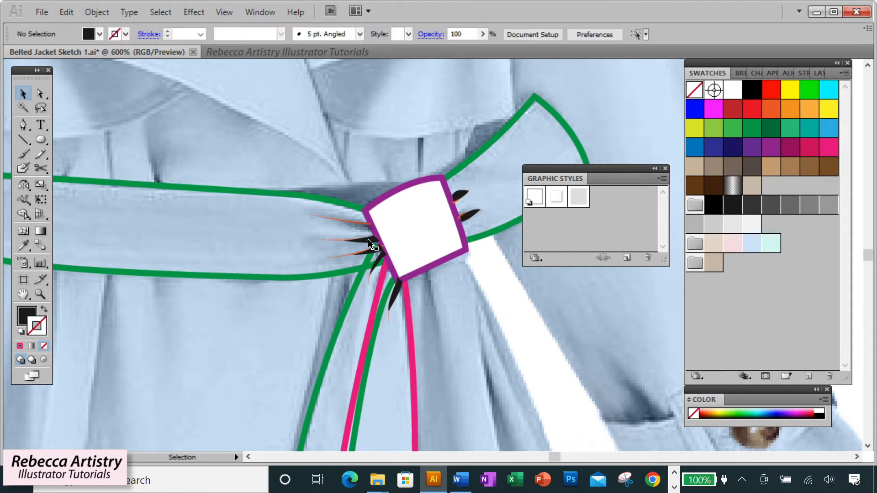
Select all black shadow shapes around the knot and apply the light grey graphic style to them.
click(368, 240)
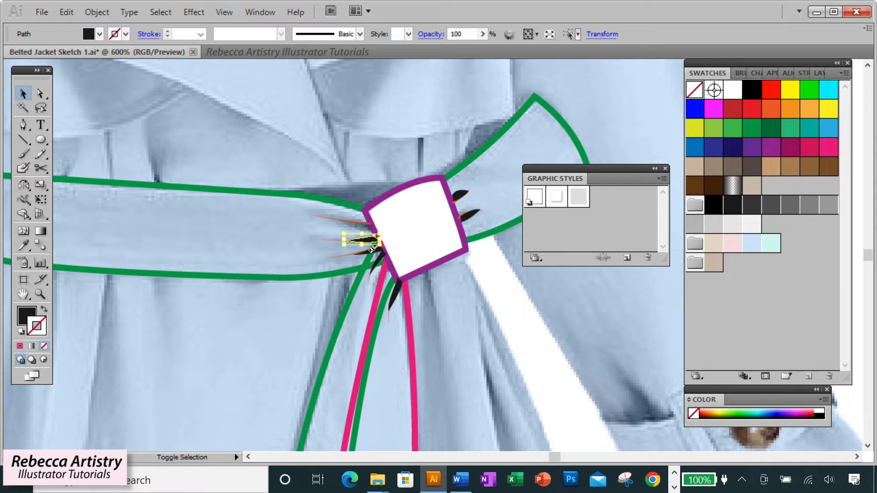
shift+click(380, 255)
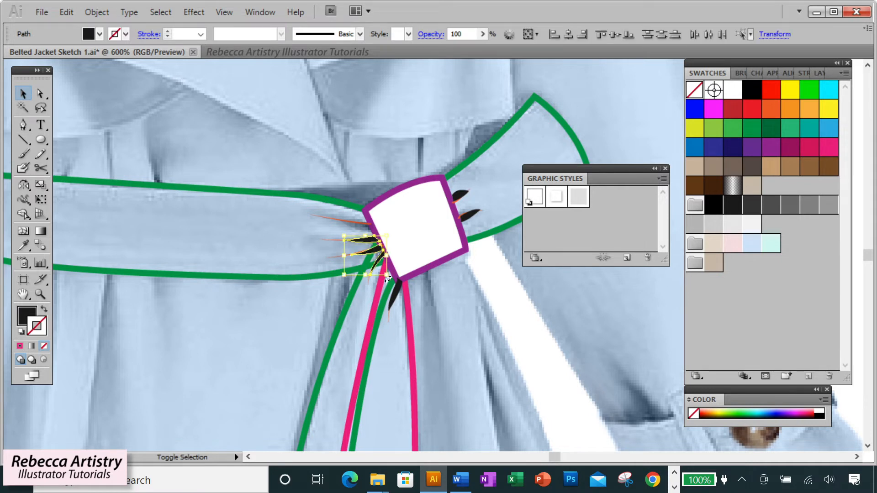
shift+click(393, 290)
shift+click(475, 213)
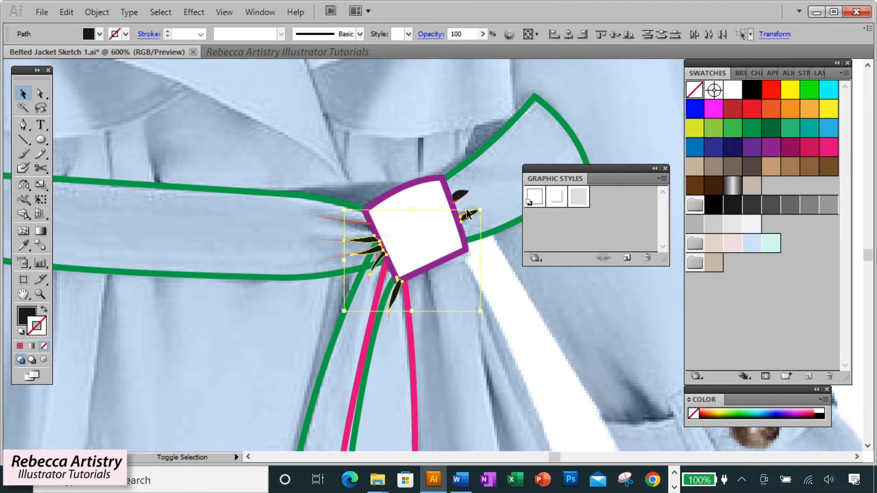
shift+click(460, 196)
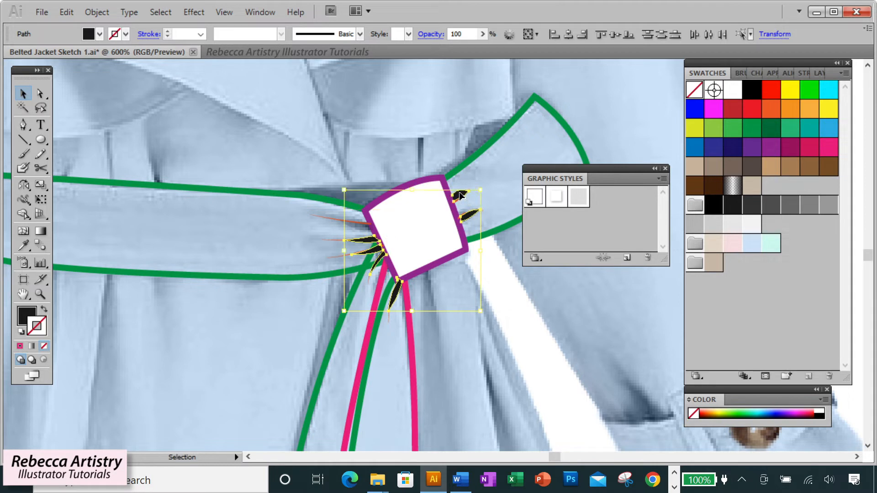
shift+click(363, 230)
click(579, 198)
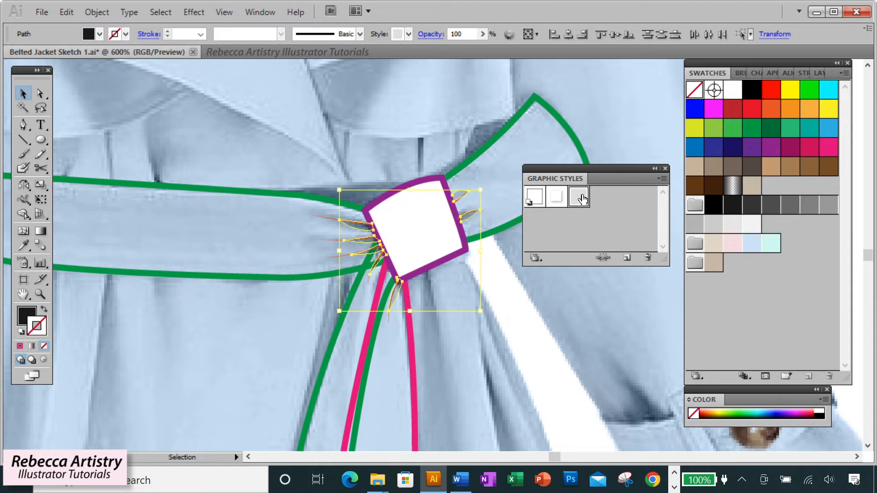
Group the shadow shapes around the knot and deselect the group.
click(97, 12)
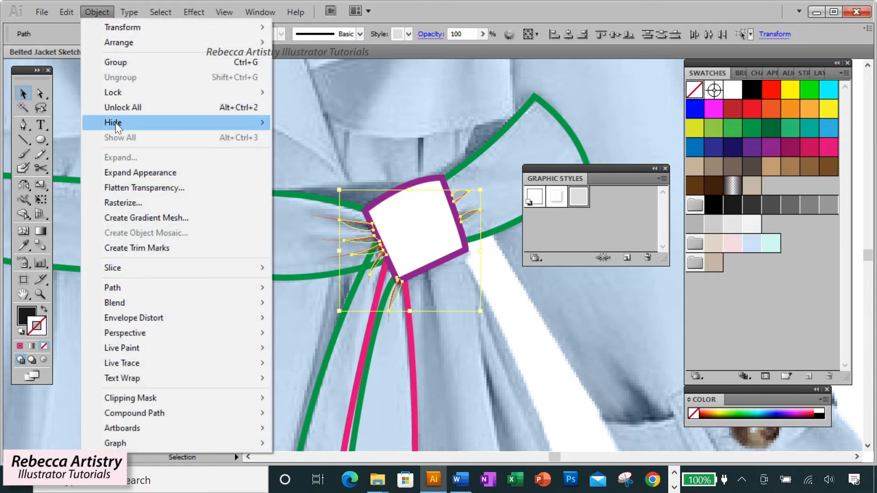
click(133, 63)
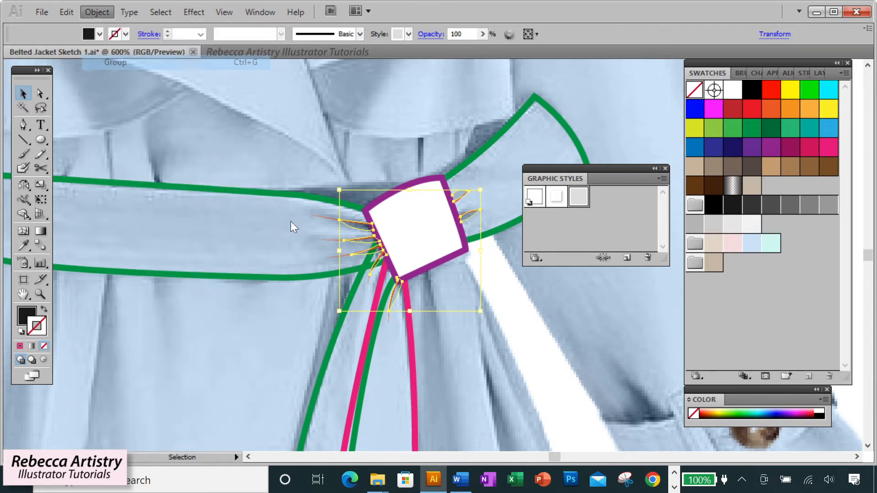
click(481, 320)
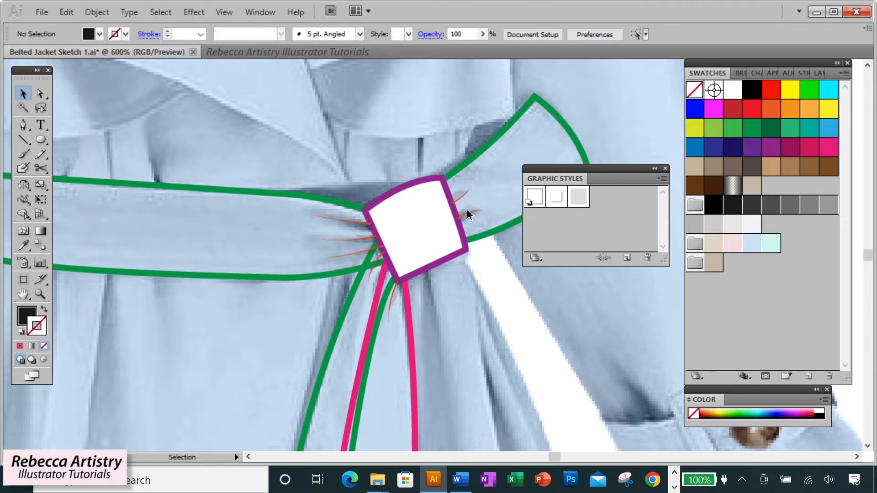
Unlock all objects, bring the group of orange fold lines to the front, and deselect it.
click(96, 12)
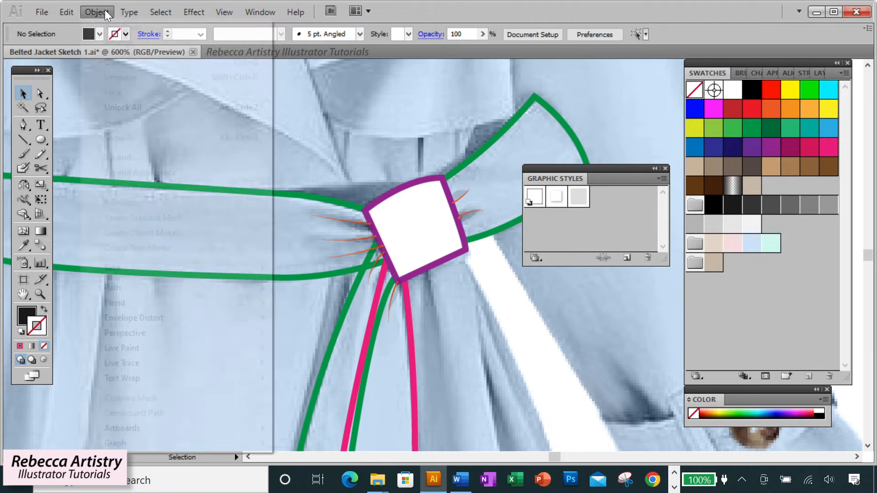
click(134, 108)
click(347, 242)
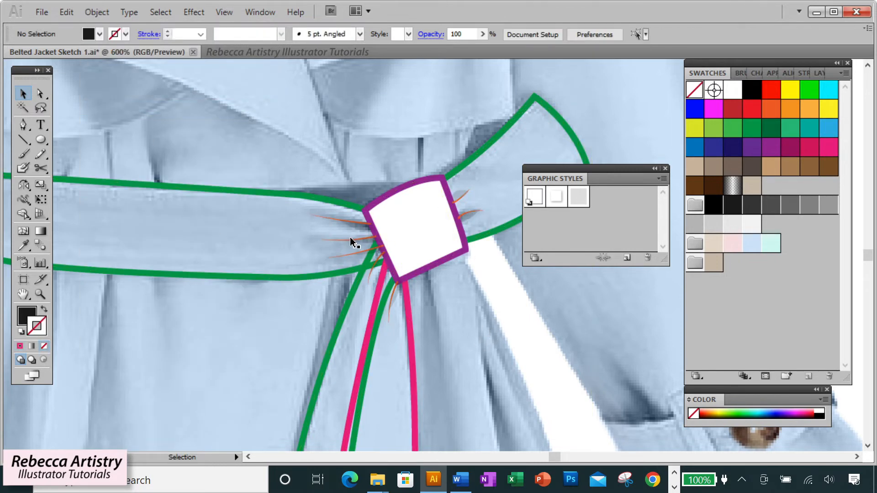
click(339, 239)
right_click(336, 241)
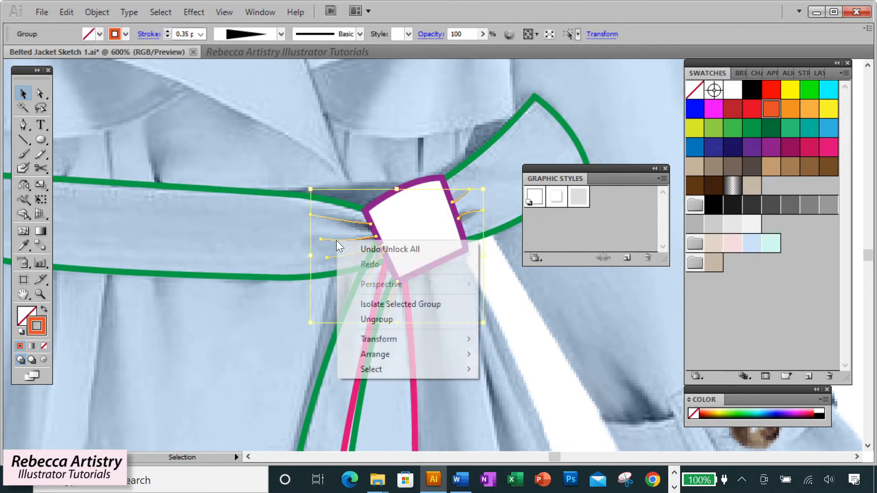
mouse_move(381, 352)
click(505, 352)
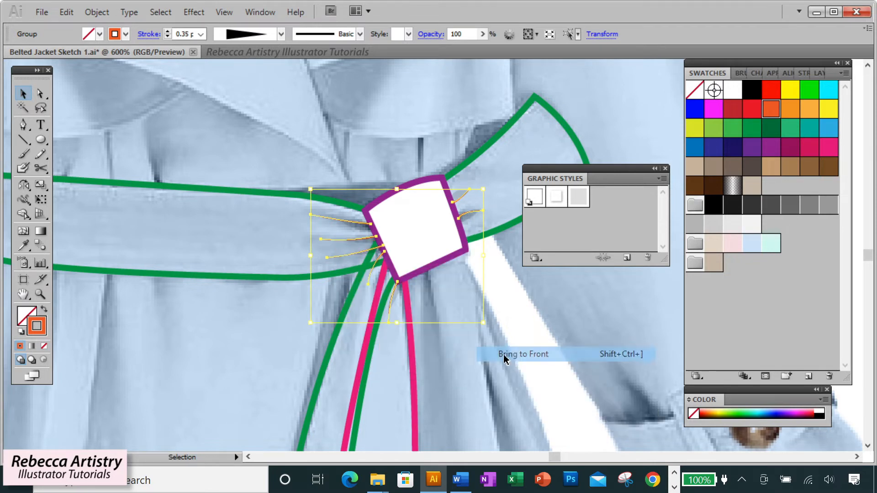
click(457, 292)
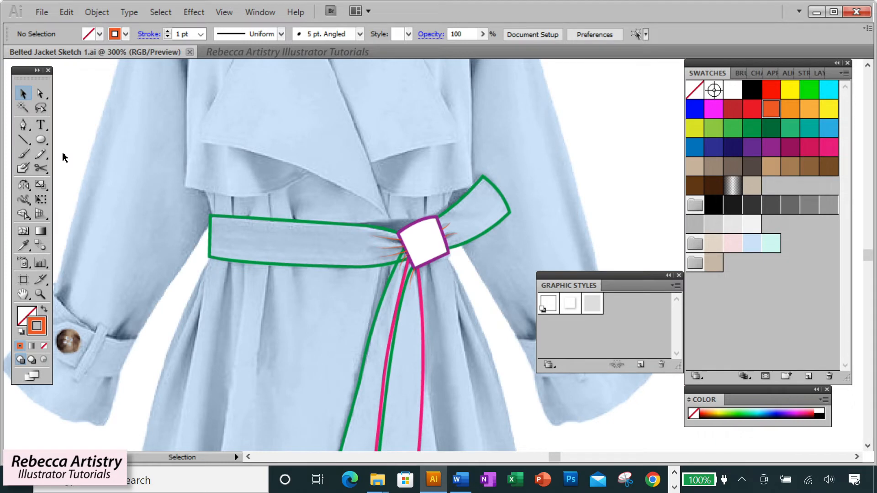
Select the waistband, the short belt end and both hanging ends, and copy the knot's white fill and purple stroke onto them.
key(ctrl+minus)
key(ctrl+minus)
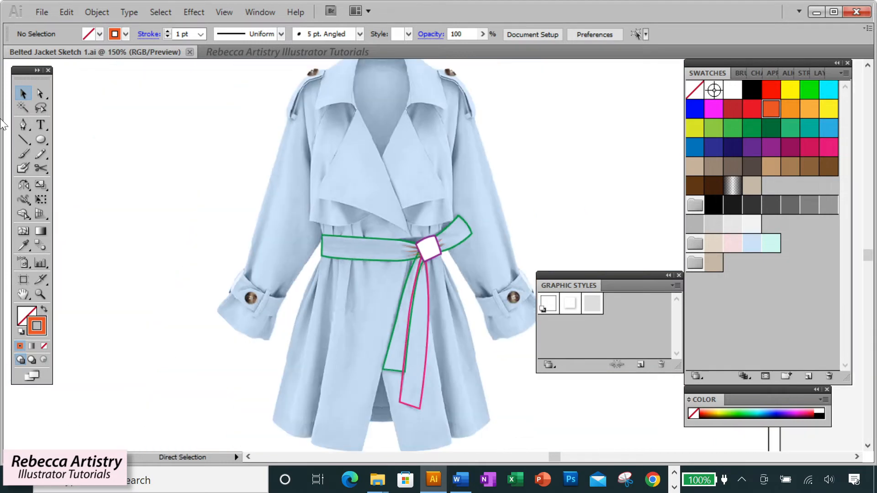
click(41, 295)
click(431, 258)
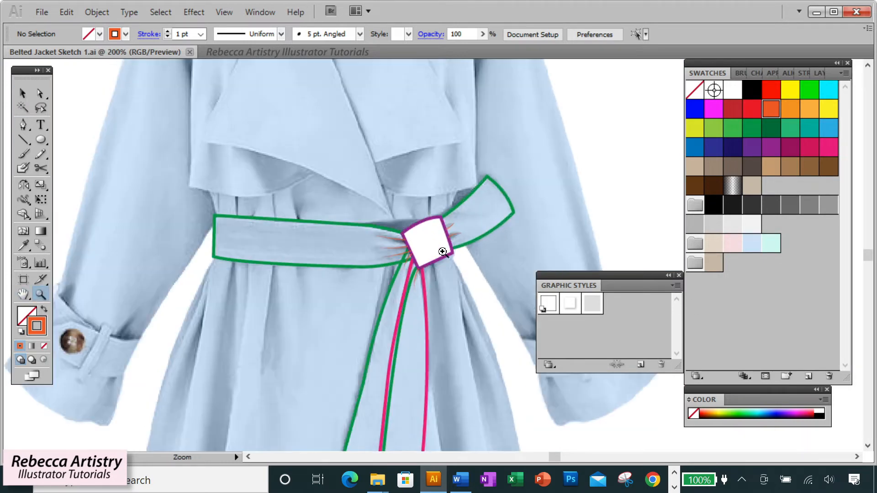
click(41, 94)
click(341, 230)
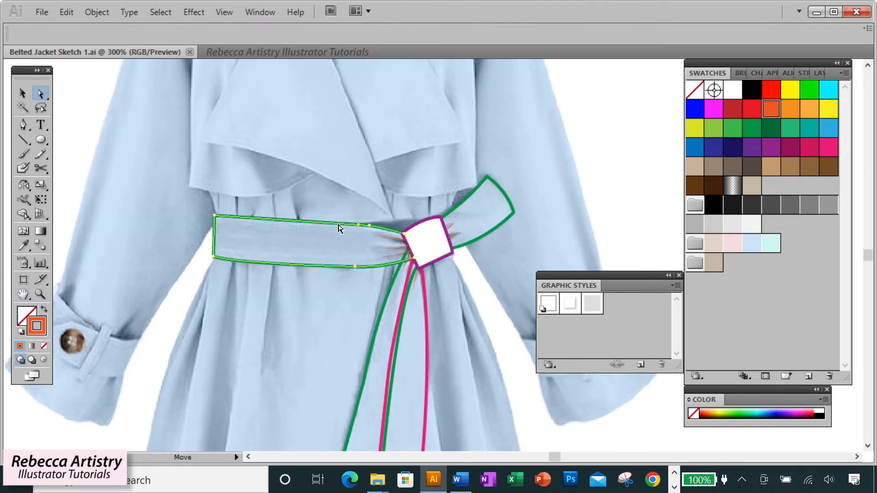
shift+click(465, 201)
shift+click(384, 309)
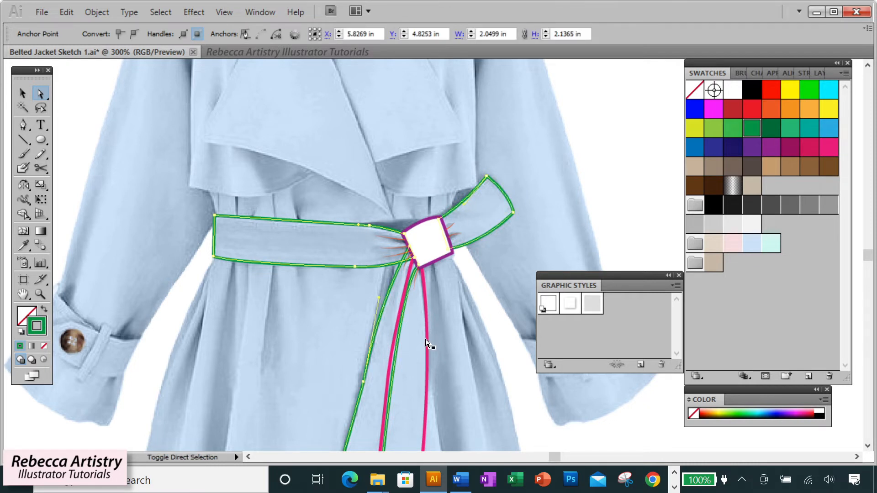
shift+click(426, 341)
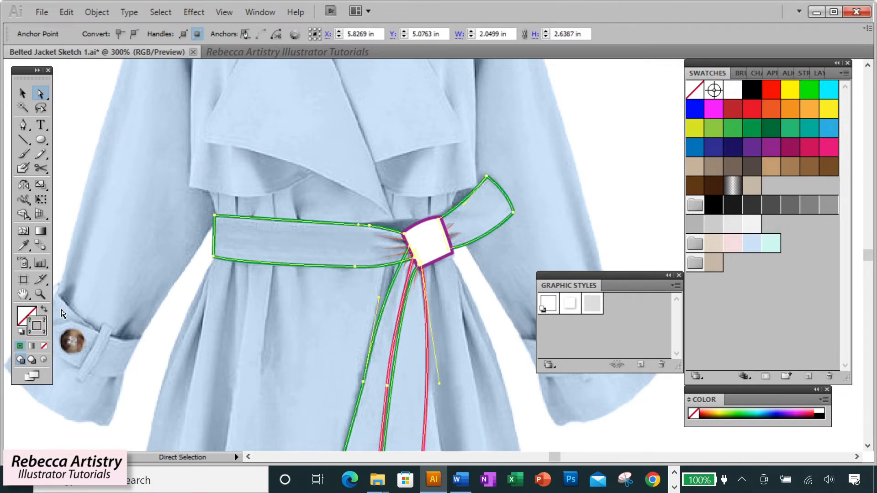
click(24, 245)
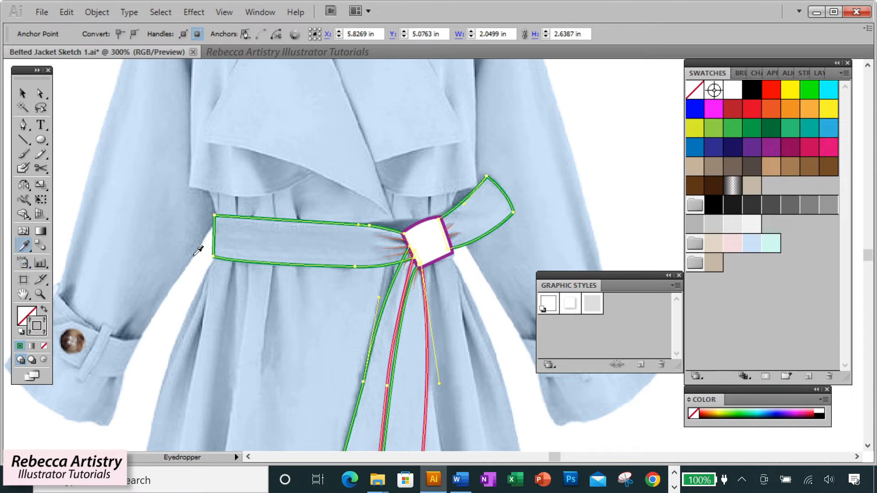
click(440, 236)
click(402, 223)
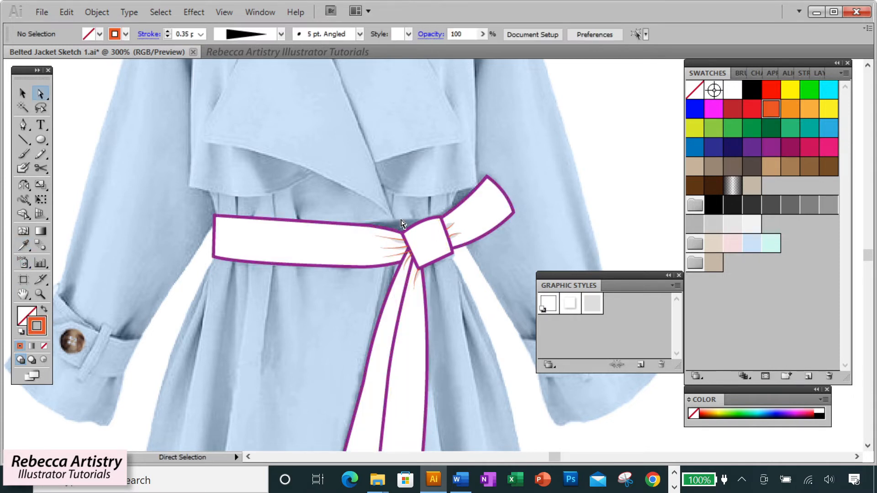
Select every orange fold line by matching stroke color, set their stroke to black, and deselect them.
click(388, 241)
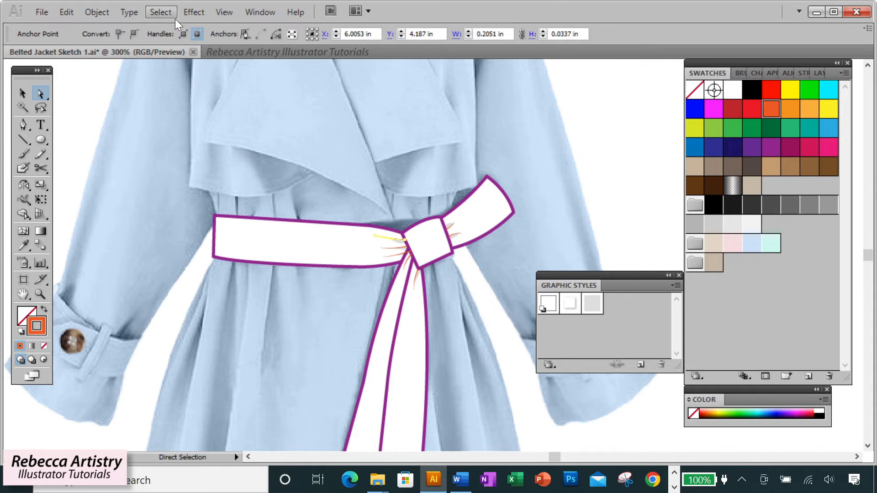
click(161, 12)
mouse_move(187, 143)
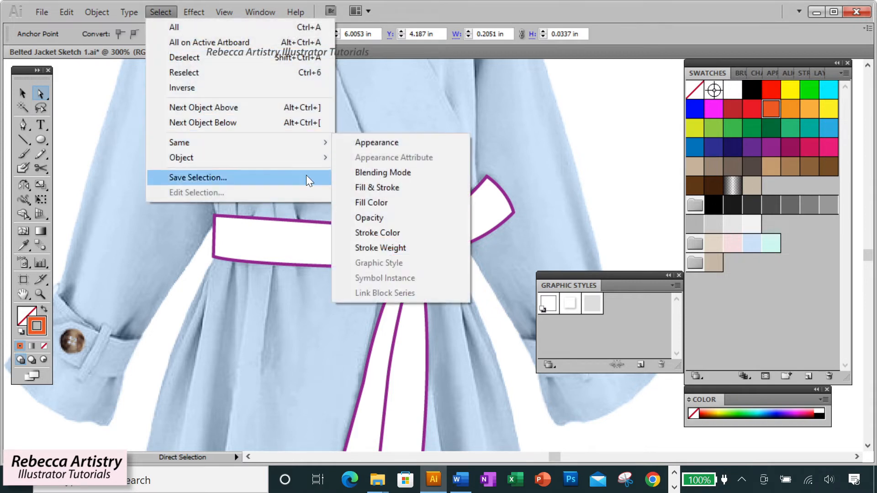
click(370, 229)
click(752, 90)
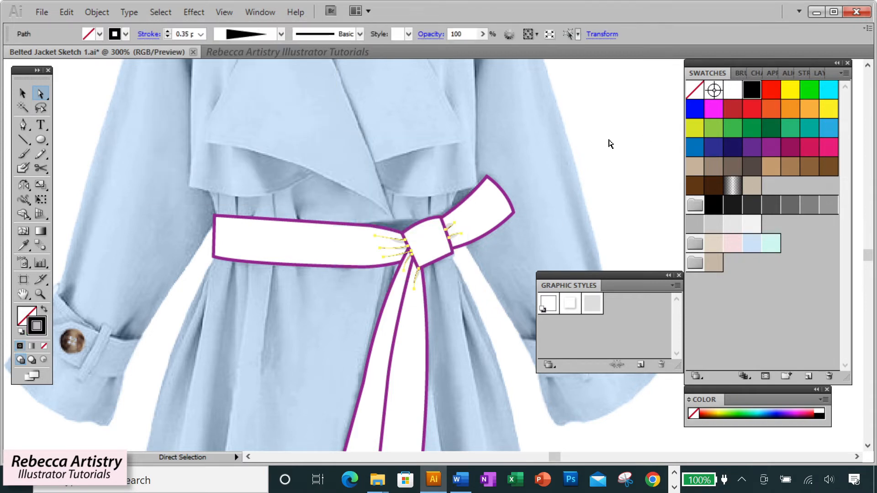
click(472, 261)
Change the stroke of the waistband, short belt end, hanging ends and knot to black and deselect them.
click(488, 221)
shift+click(352, 253)
shift+click(388, 350)
shift+click(422, 249)
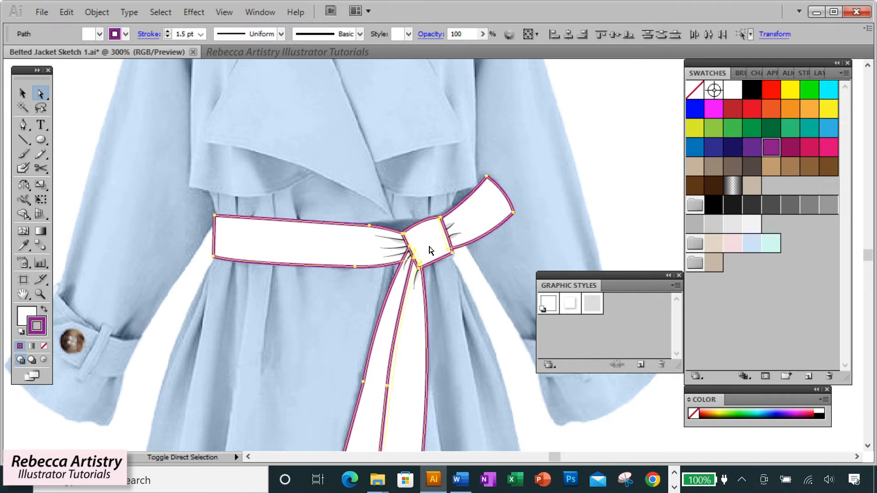
click(751, 90)
click(637, 155)
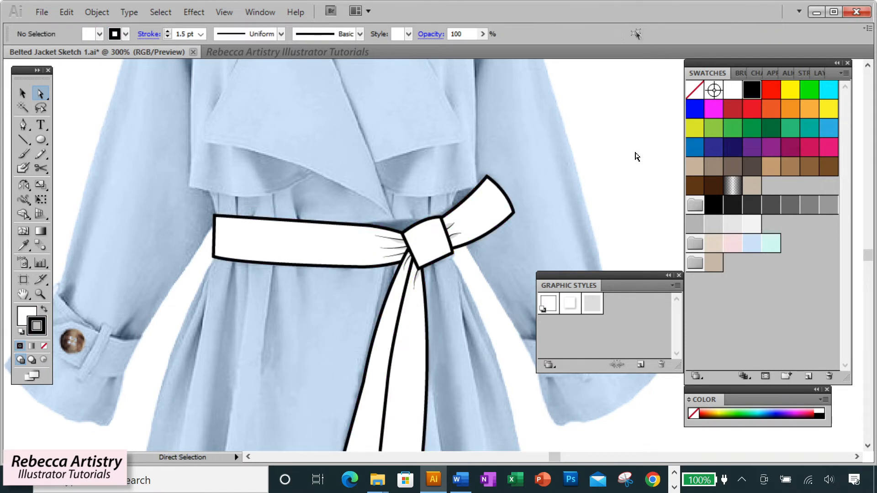
Select all belt pieces together with their fold lines and shadows, group them into one object, and deselect it.
key(ctrl+minus)
key(ctrl+minus)
click(40, 294)
click(419, 362)
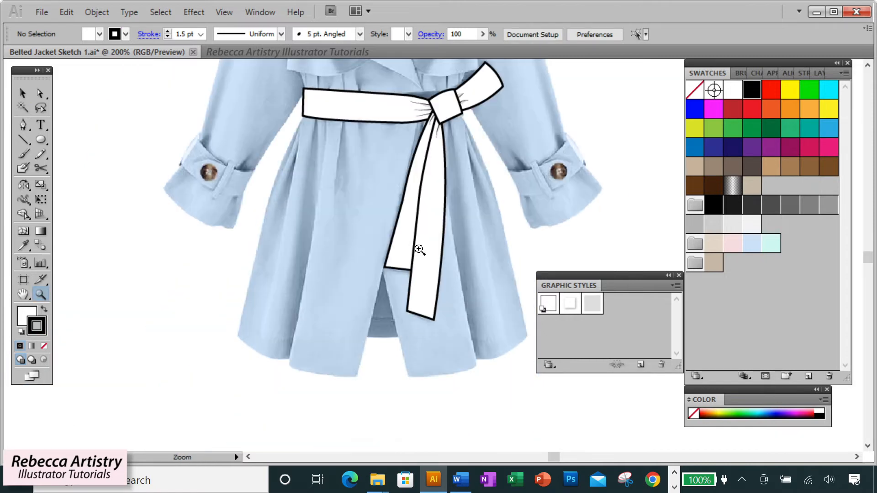
scroll(419, 249, up, 5)
ctrl+click(366, 276)
key(v)
scroll(490, 333, down, 1)
shift+click(423, 355)
shift+click(440, 360)
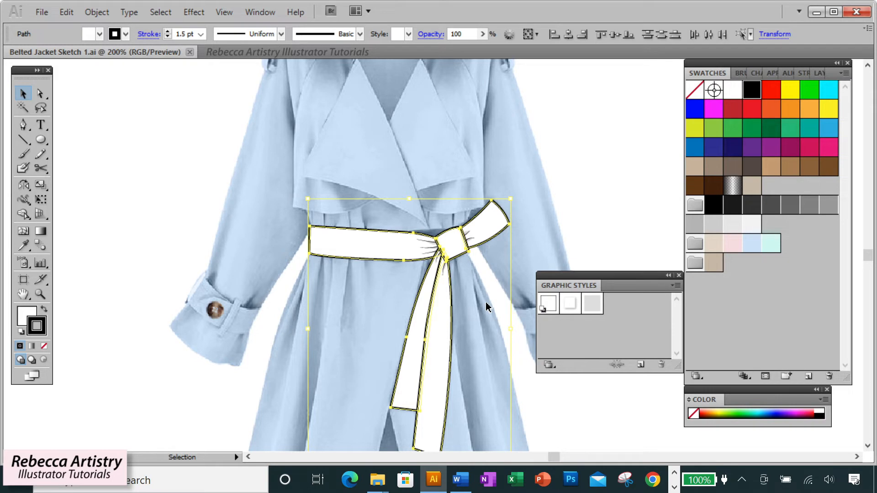
scroll(483, 303, down, 1)
drag(317, 136, 511, 354)
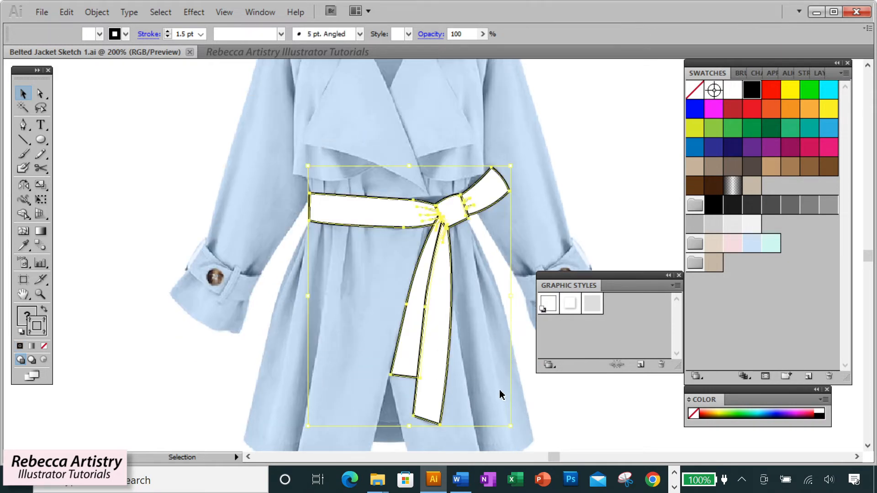
click(98, 13)
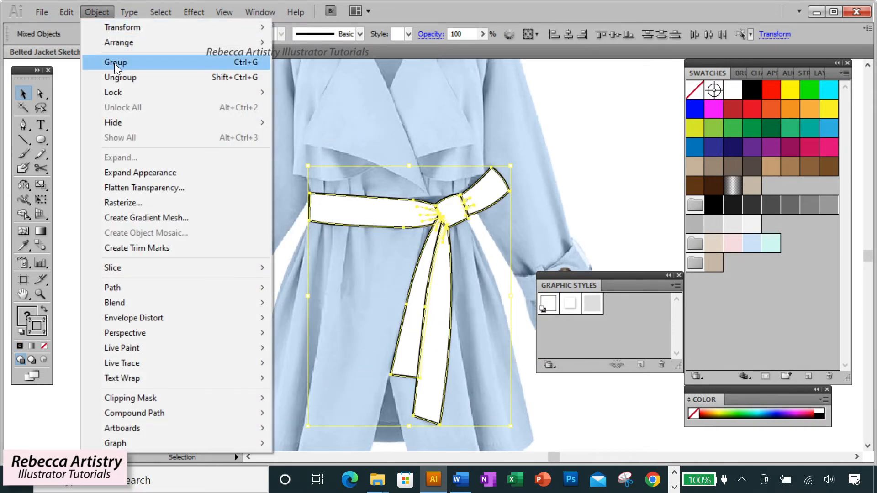
click(115, 63)
click(505, 254)
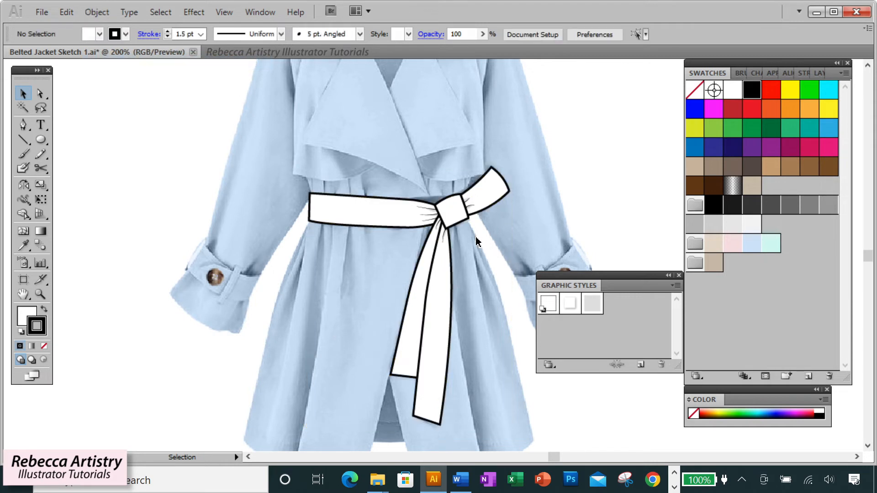
Duplicate the grouped belt in place and expand Layer 5 to list both belt groups.
click(457, 221)
key(ctrl)
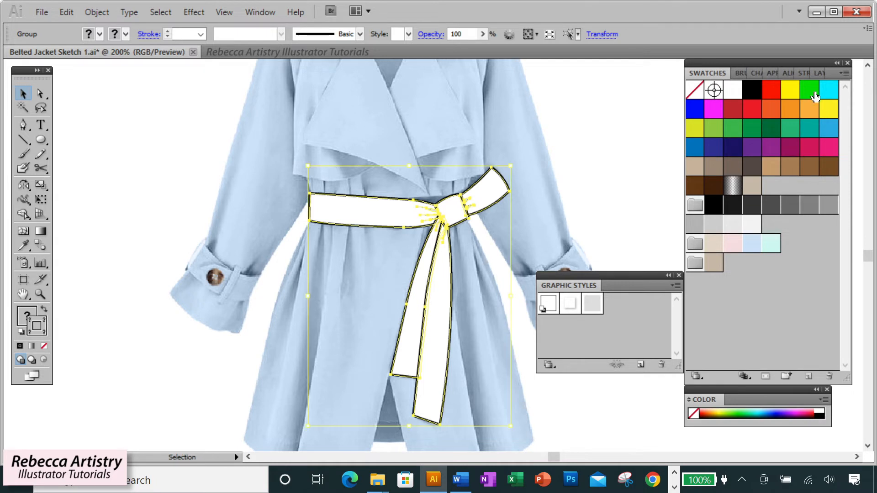
click(817, 72)
click(721, 101)
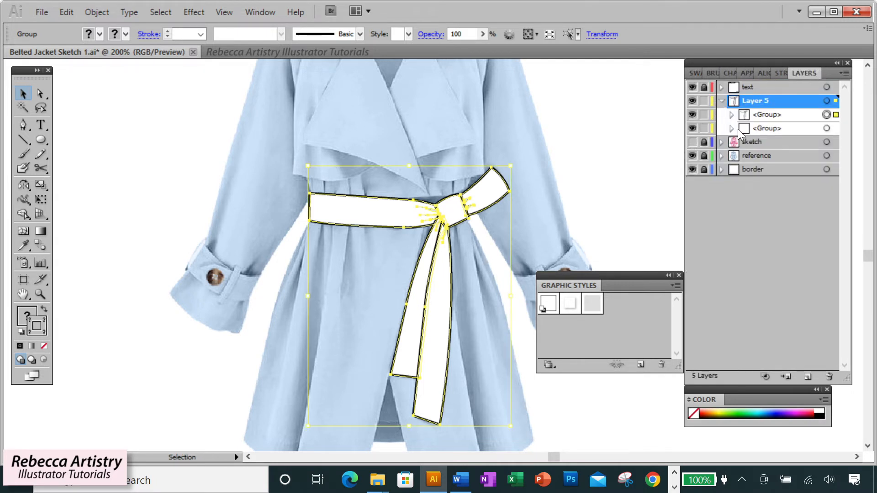
Toggle the visibility of the two belt groups in Layer 5 to check each copy.
click(692, 114)
click(693, 128)
click(693, 128)
click(692, 128)
click(693, 115)
click(693, 114)
click(692, 114)
click(693, 128)
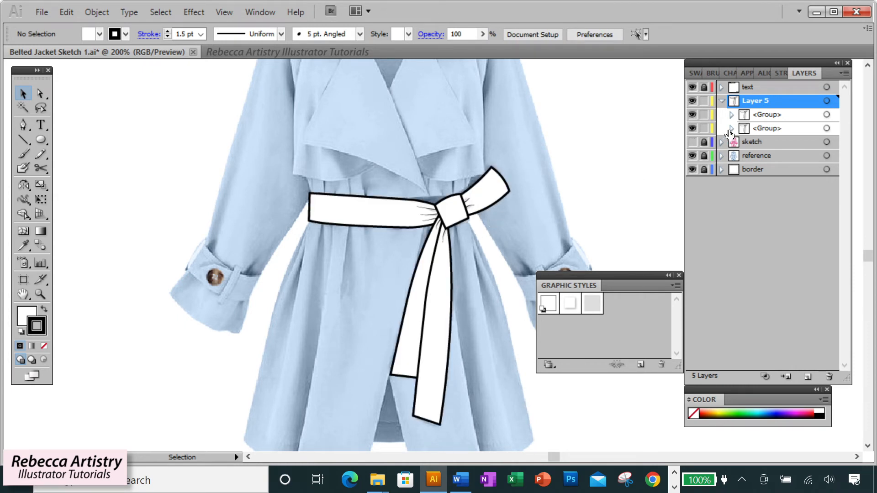
Lock the upper belt group and try a 1.5 pt stroke weight on the lower copy.
click(704, 114)
click(483, 206)
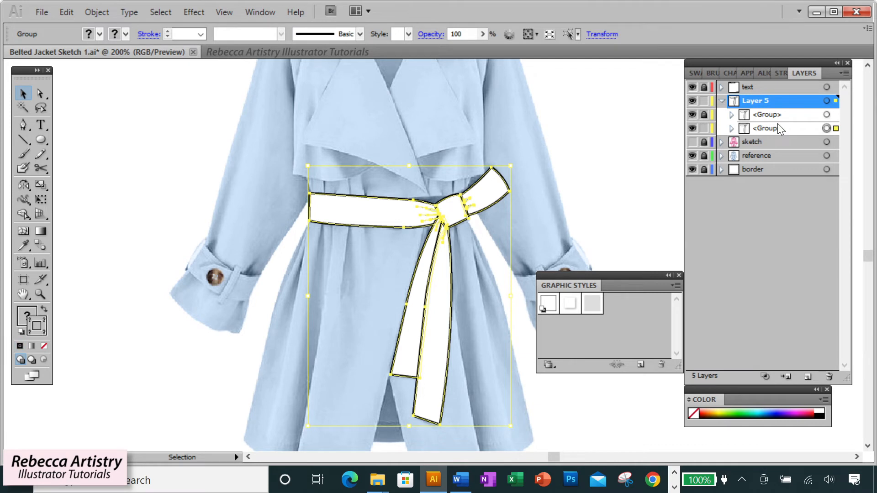
click(779, 73)
click(779, 89)
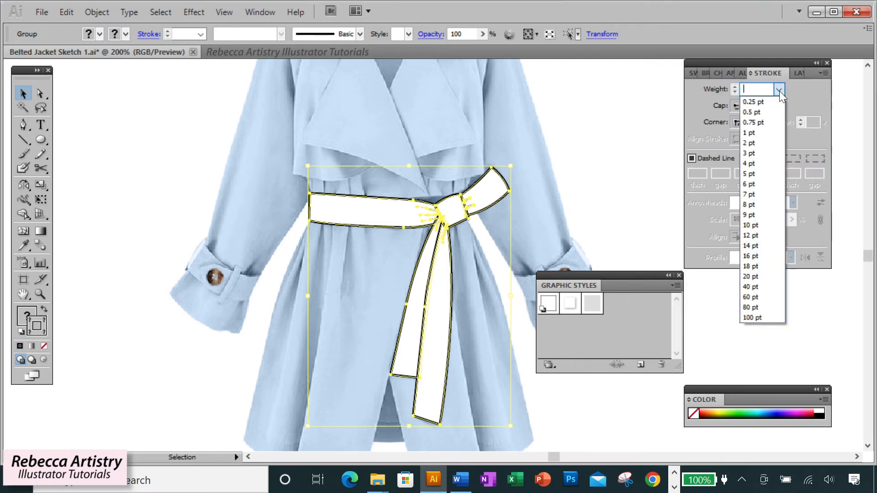
text(1.5)
key(Return)
Set the stroke of the lower copy's waistband, knot, short end and both hanging ends to 4 pt.
click(40, 94)
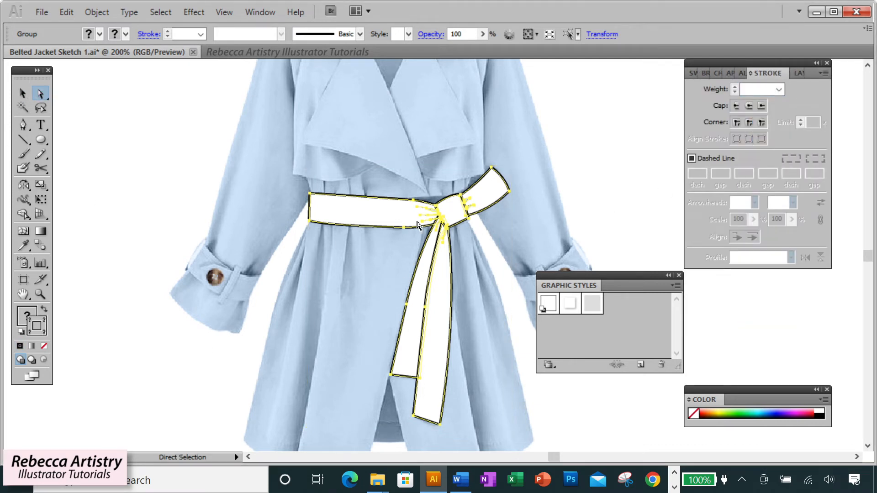
click(373, 242)
click(378, 215)
shift+click(452, 215)
shift+click(489, 188)
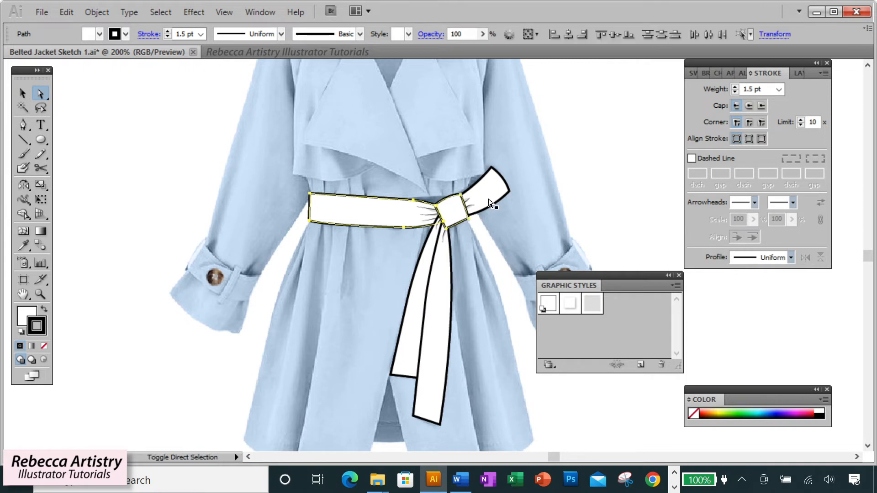
shift+click(452, 263)
shift+click(428, 274)
click(779, 89)
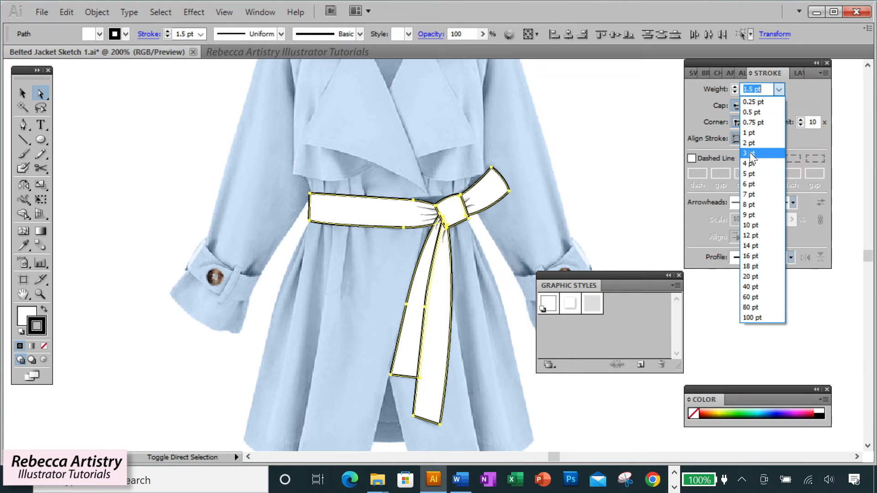
click(750, 152)
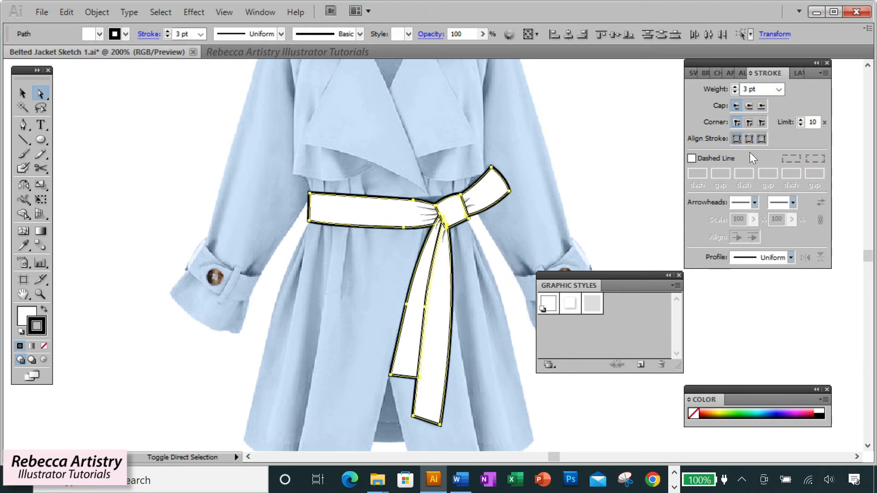
click(779, 90)
click(753, 162)
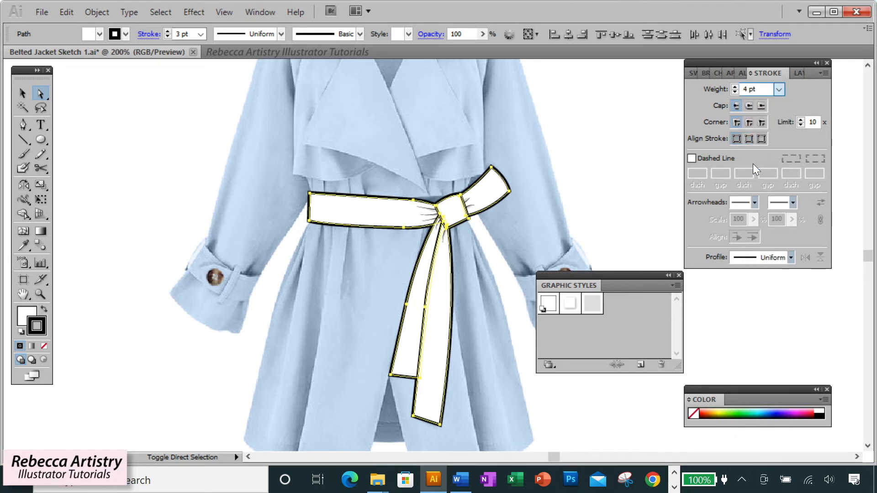
Remove the fill from the selected lower belt pieces and expand their fill and stroke into shapes.
click(44, 346)
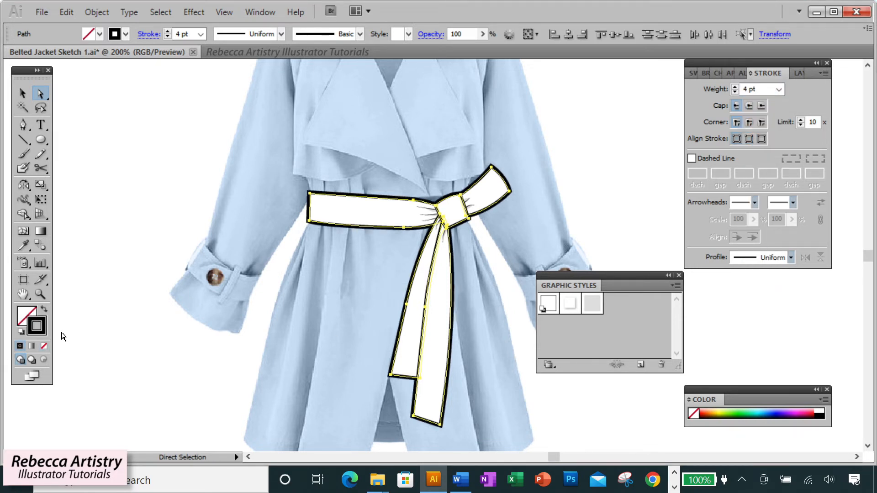
key(alt+Down)
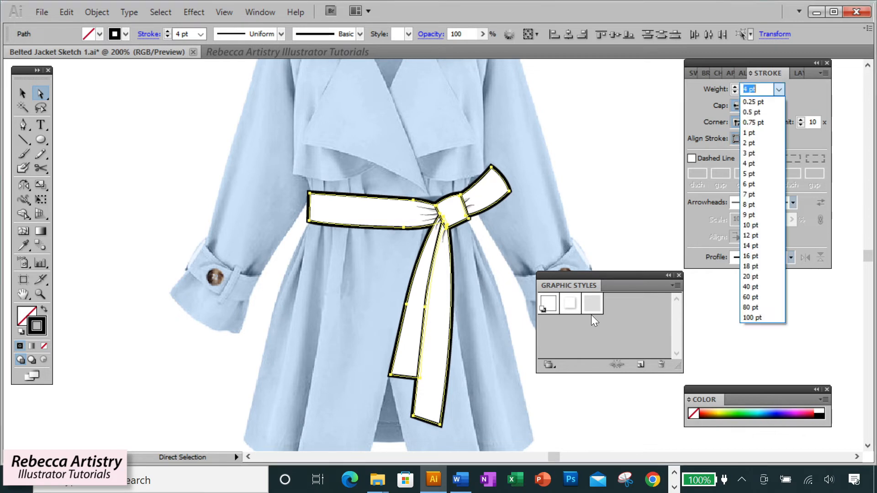
click(595, 305)
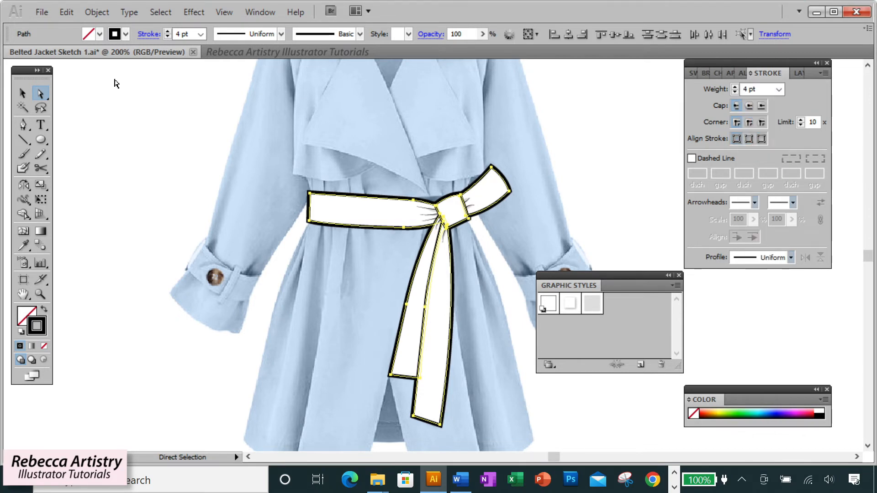
click(96, 12)
click(142, 158)
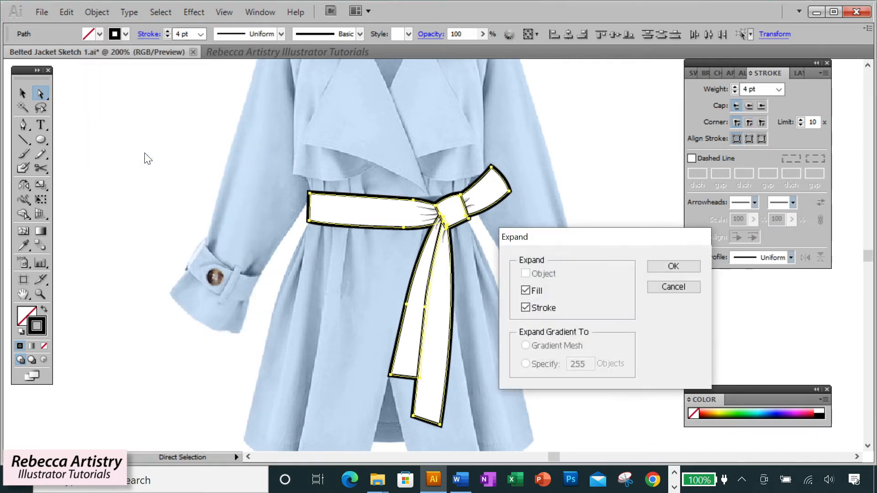
click(673, 267)
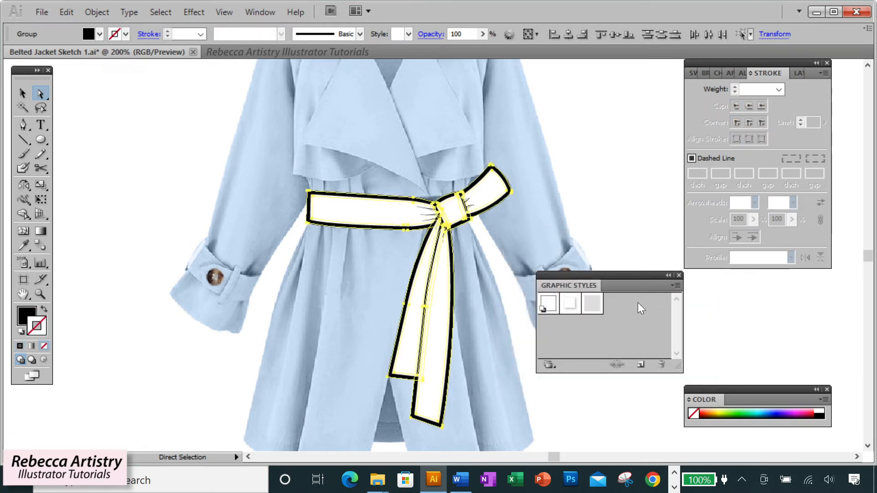
Apply the light gray shadow graphic style to the expanded belt outlines and deselect them.
click(593, 307)
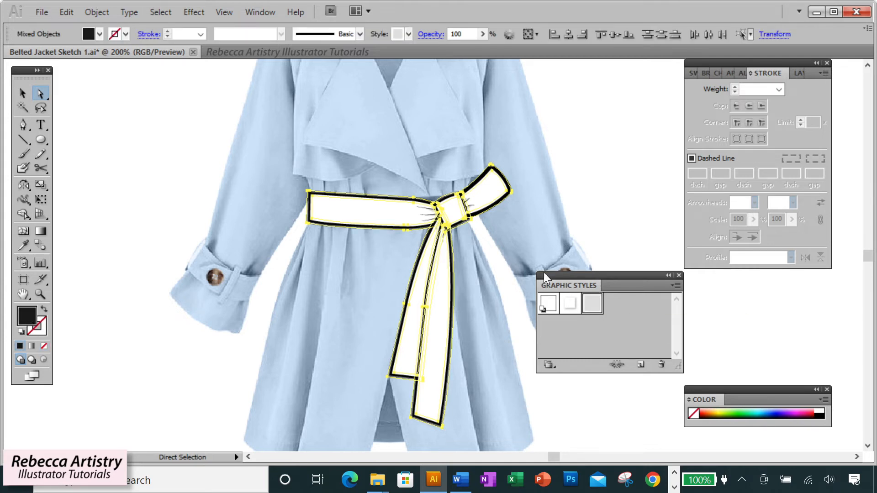
click(517, 256)
click(498, 210)
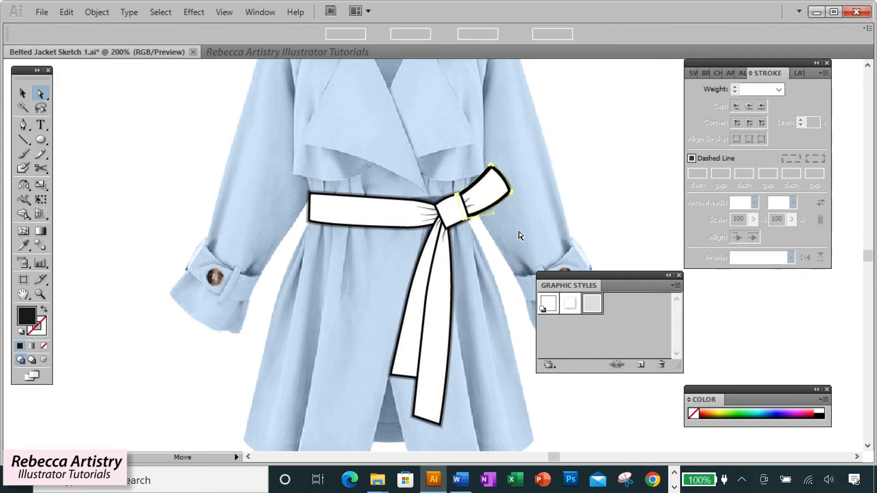
click(490, 256)
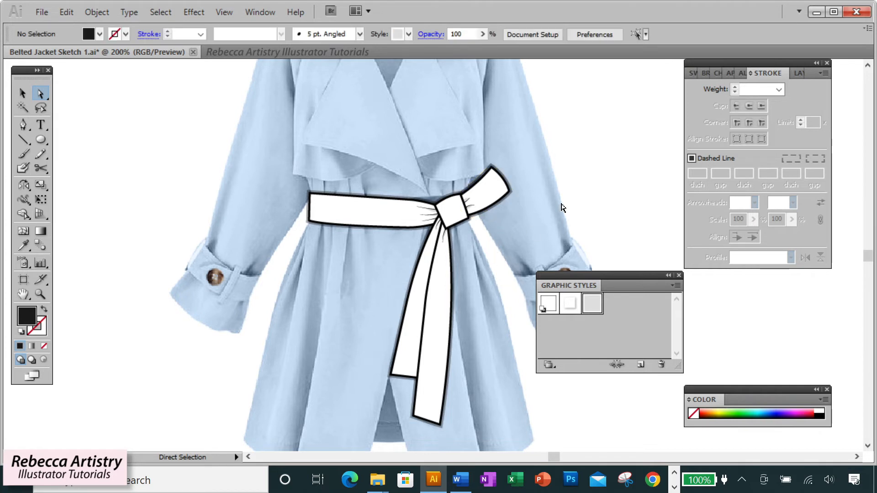
Check the belt's outer shadow with the reference layer hidden and shown, including at 100% zoom.
click(797, 74)
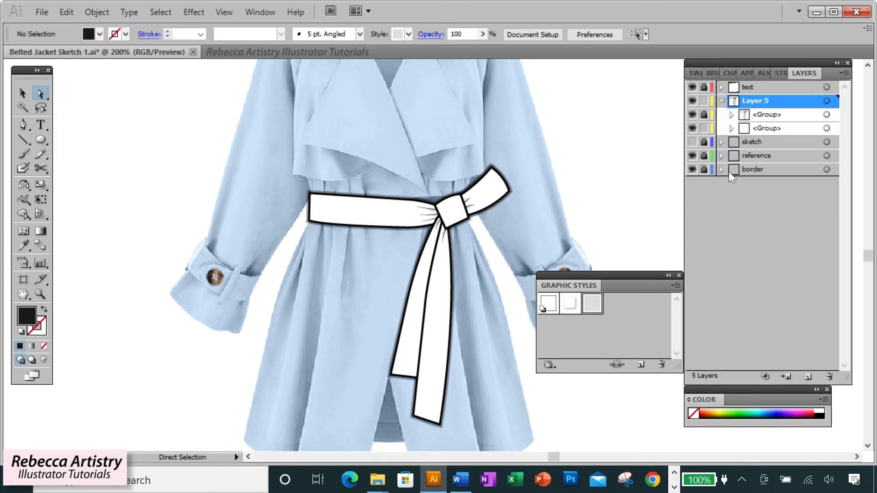
click(692, 155)
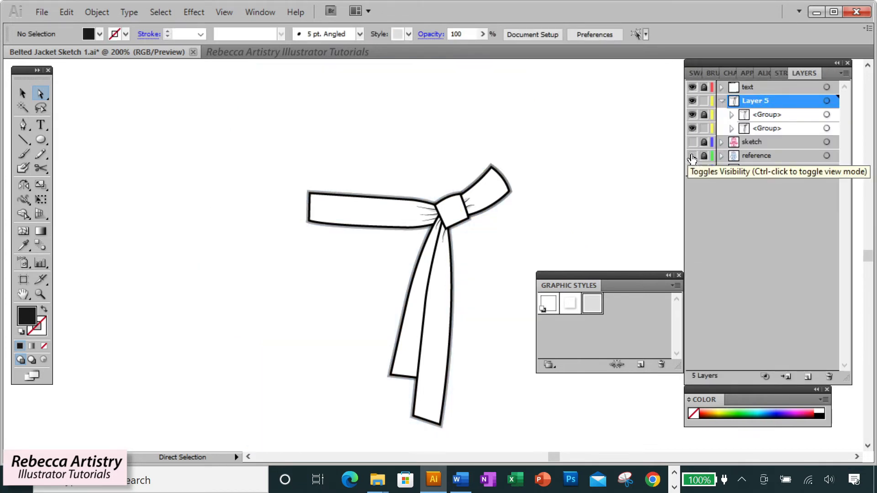
click(692, 156)
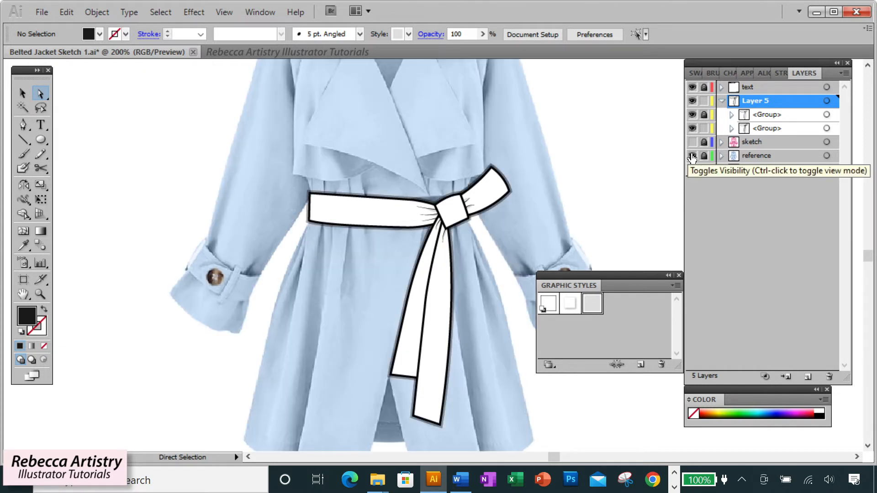
key(ctrl+1)
click(692, 156)
click(692, 156)
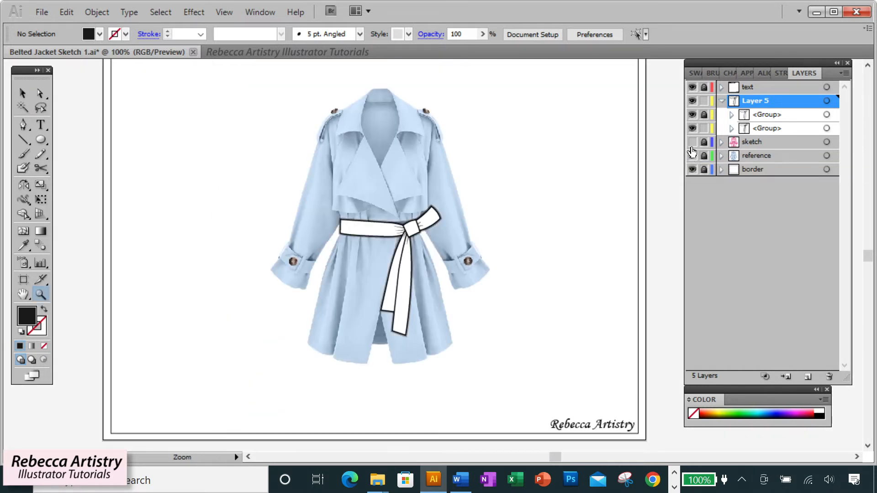
Show and unlock the sketch layer, and collapse Layer 5.
click(693, 142)
click(704, 142)
click(722, 100)
key(a)
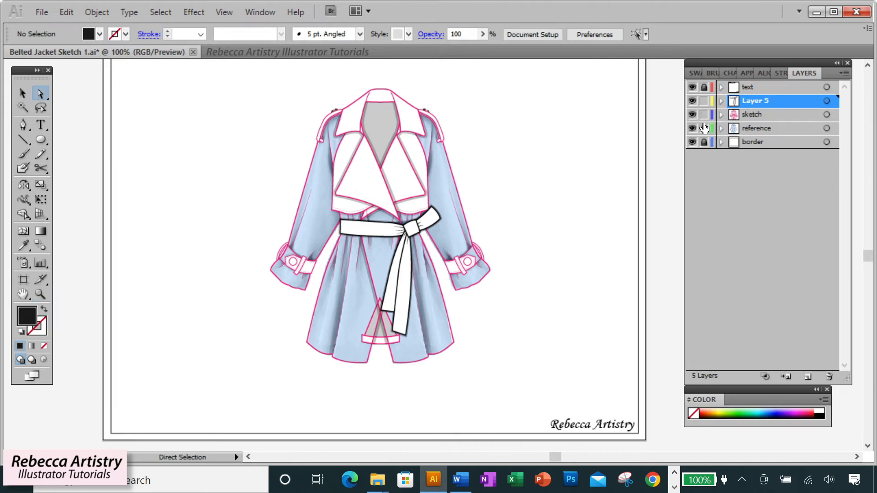
Unlock all locked objects in the artwork and clear the selection.
click(97, 11)
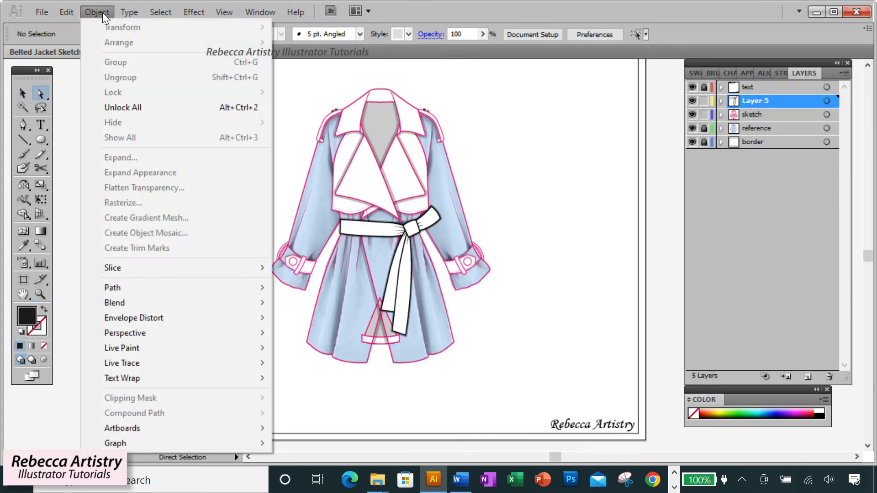
click(114, 106)
click(537, 174)
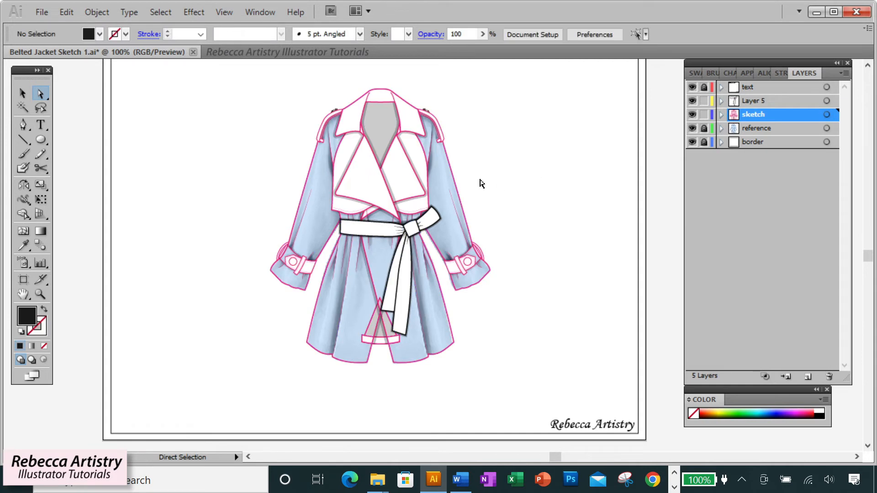
Select both main jacket halves, including the sleeves, fill them with white and deselect them.
click(449, 166)
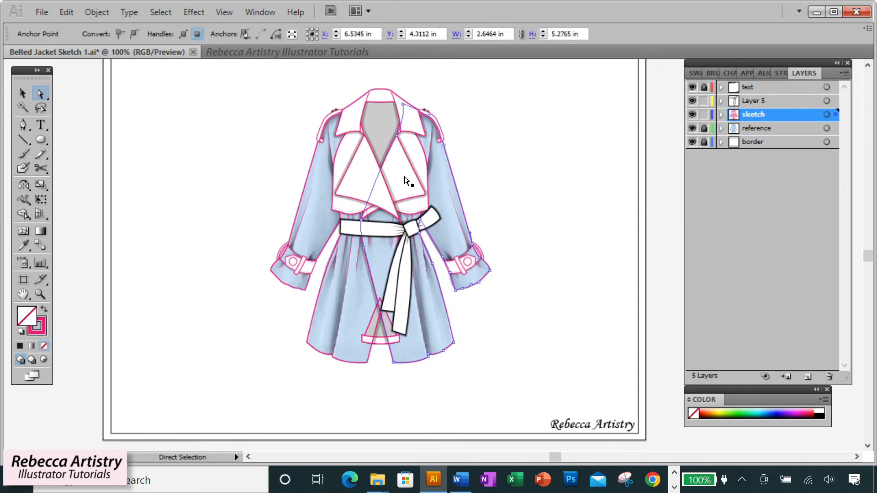
shift+click(306, 182)
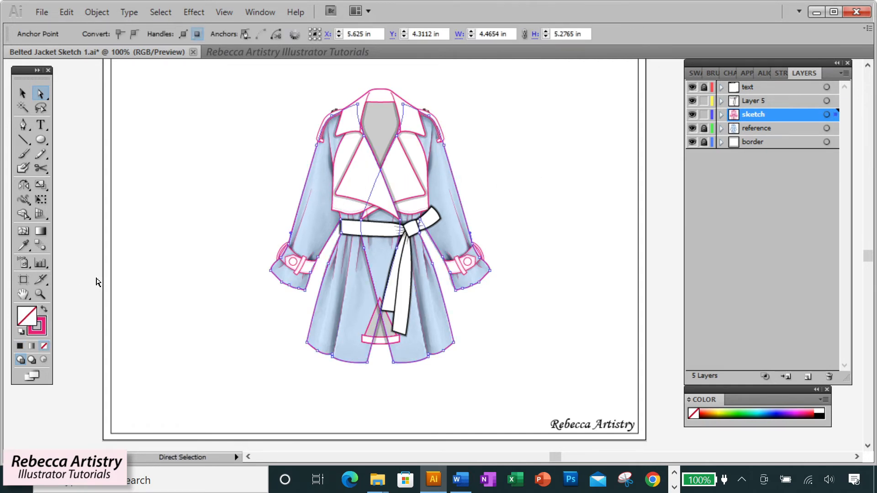
click(694, 73)
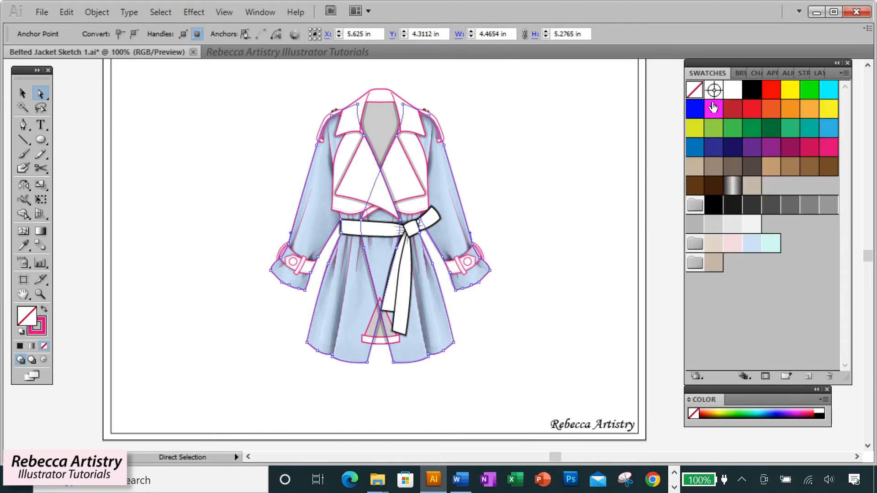
click(732, 93)
click(568, 163)
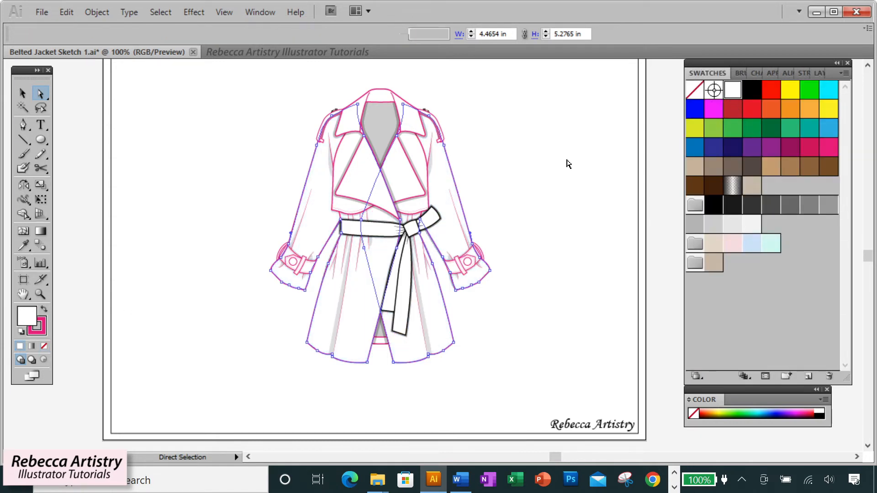
Select every pink sketch line by matching stroke color, set their stroke to black, and deselect them.
click(448, 179)
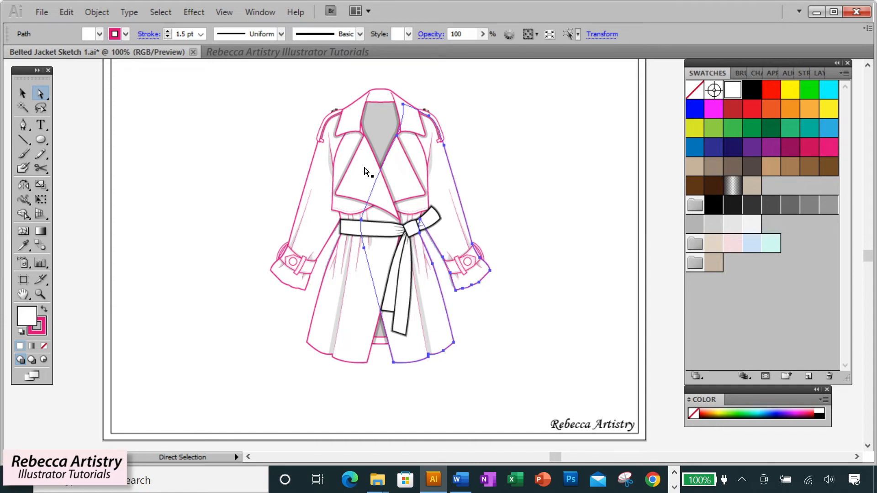
click(33, 330)
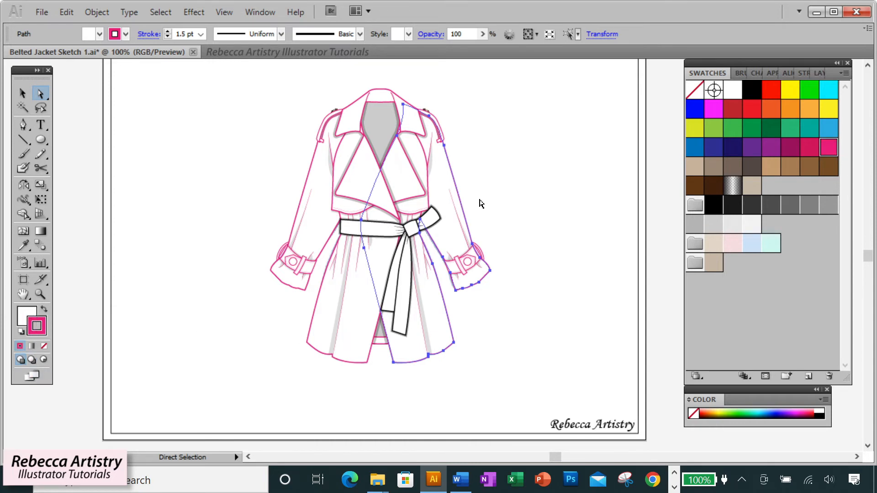
click(164, 11)
mouse_move(171, 139)
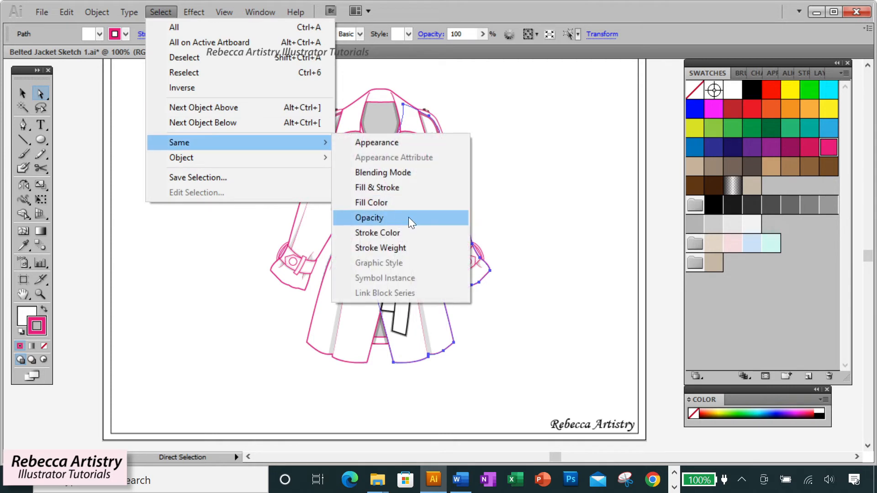
click(393, 229)
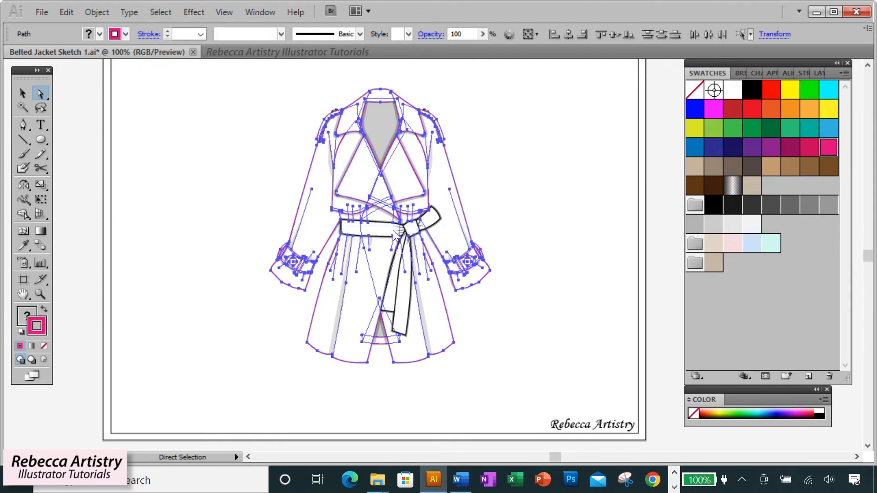
click(752, 92)
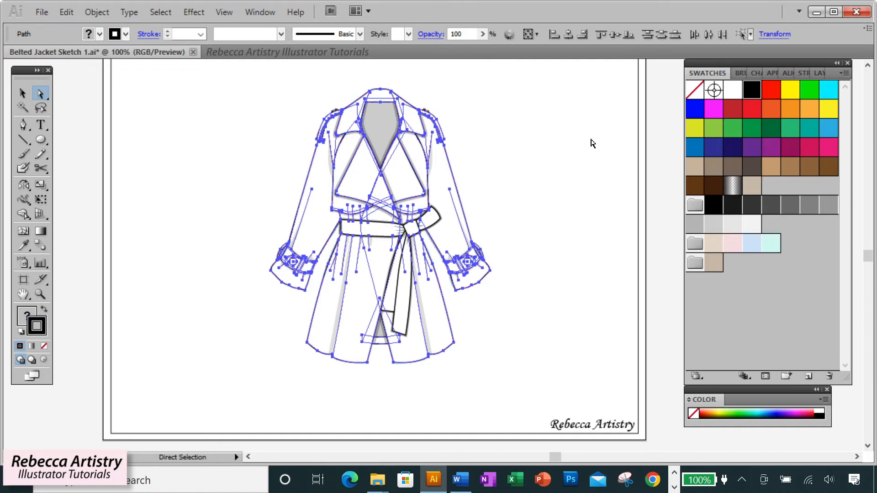
click(592, 144)
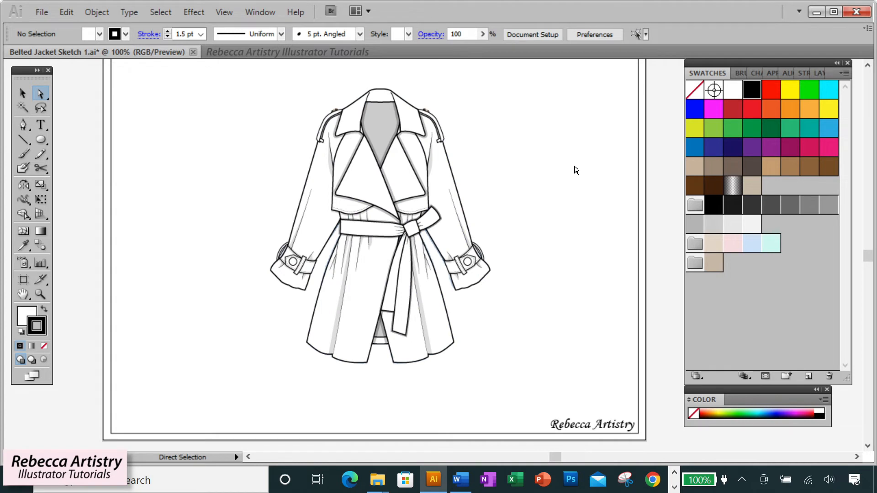
Temporarily hide the sketch layer and Layer 5 to examine the reference jacket's buttons closely, and show both layers again.
scroll(562, 200, up, 2)
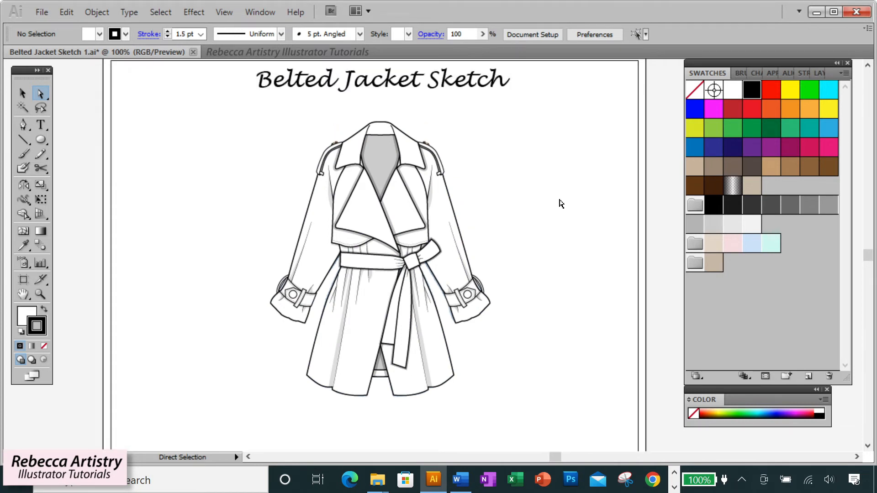
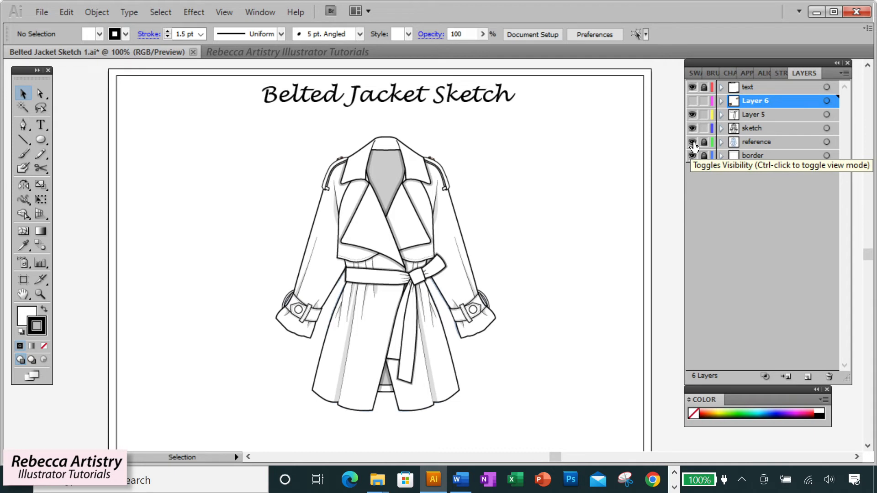
click(692, 127)
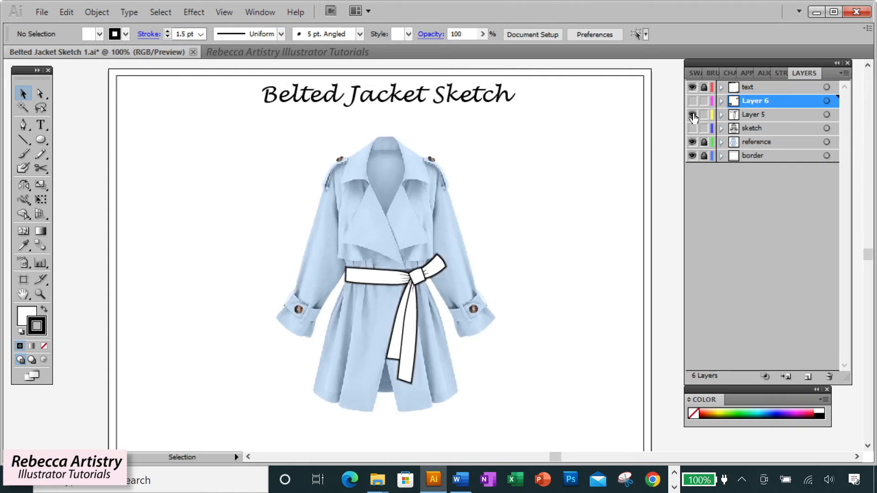
click(693, 114)
click(41, 294)
click(394, 282)
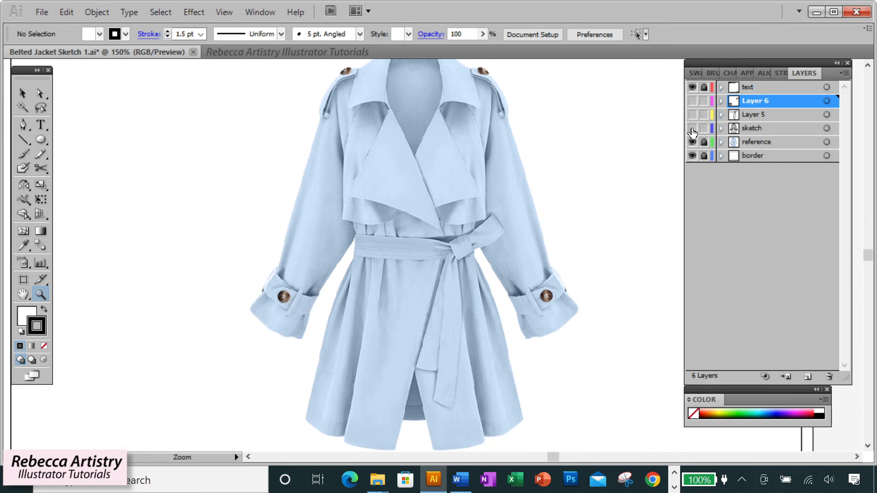
click(692, 128)
click(693, 114)
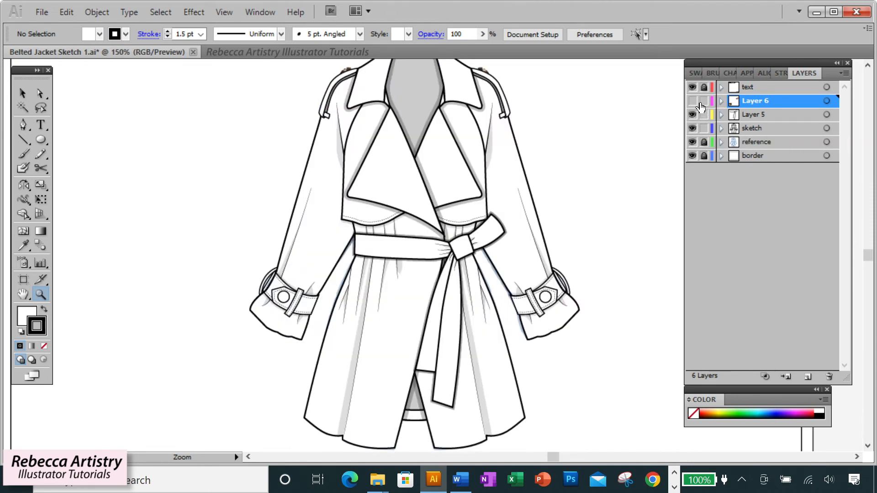
Show Layer 6 and place its round wooden button over the plain circle on the jacket's left cuff tab.
click(693, 101)
click(703, 86)
click(292, 237)
click(402, 250)
click(470, 277)
scroll(499, 298, down, 3)
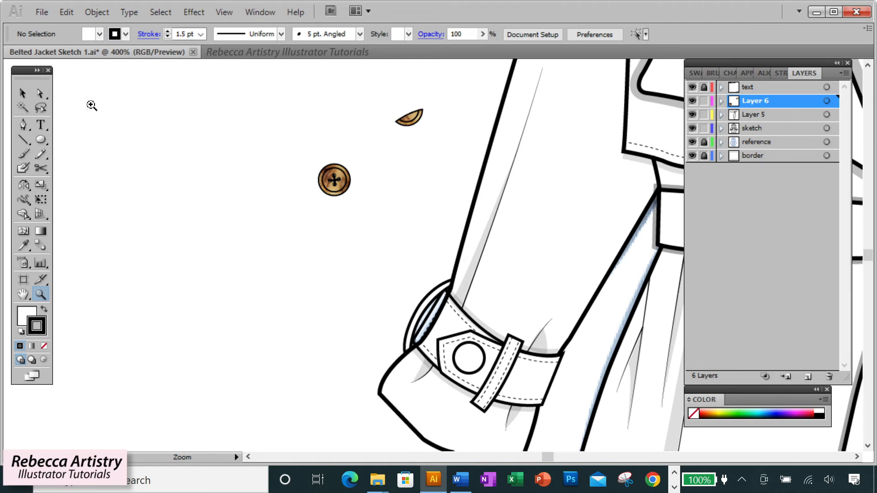
click(27, 94)
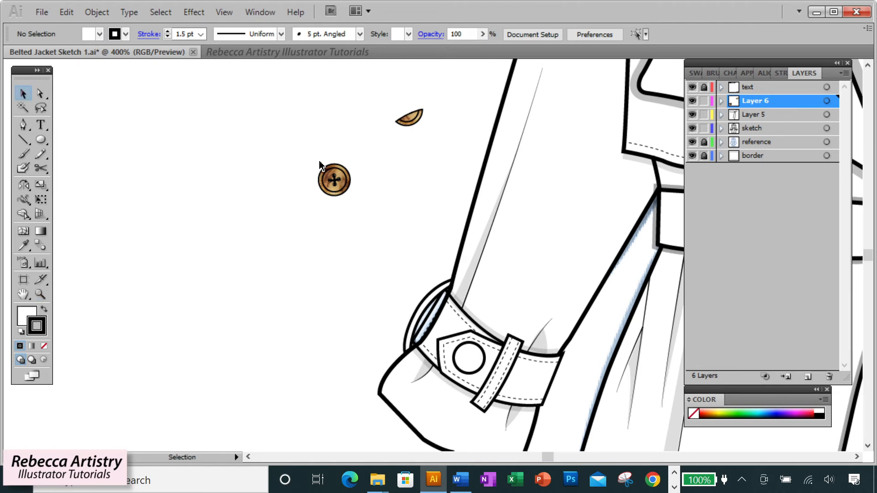
click(342, 180)
click(373, 187)
scroll(407, 225, down, 1)
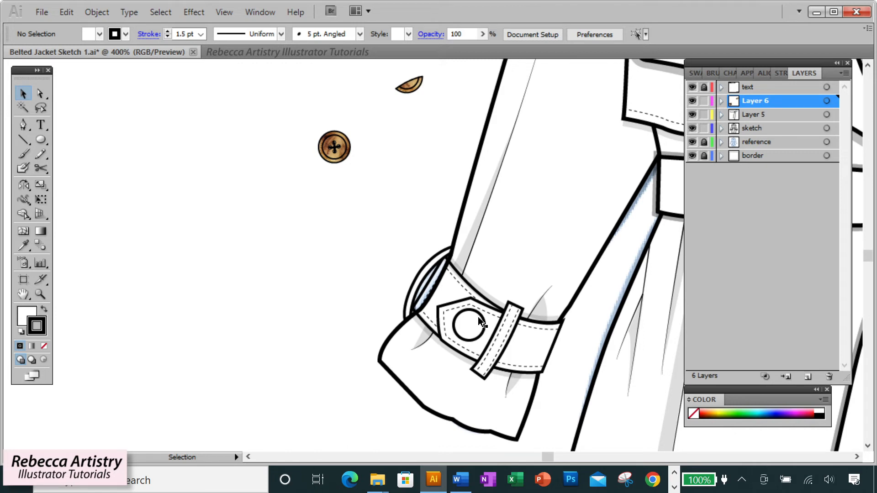
drag(346, 157, 477, 332)
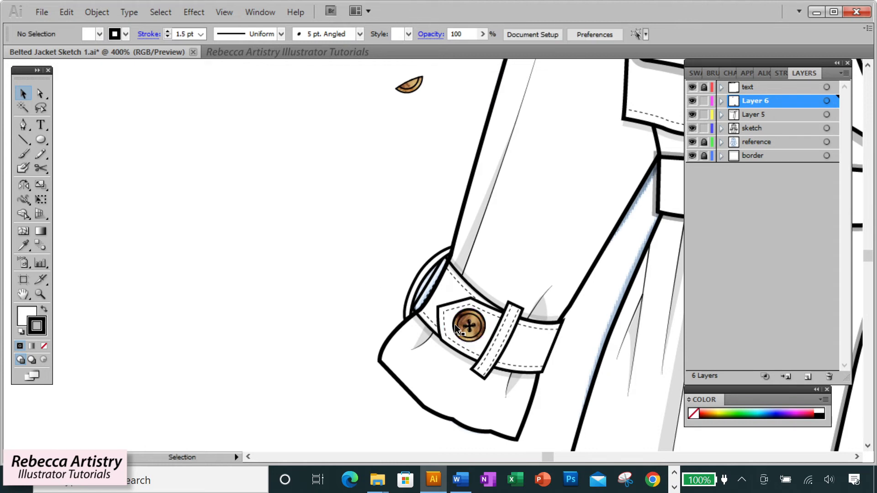
Lock the wooden button on the left cuff and the plain circle underneath it.
click(472, 326)
click(96, 12)
mouse_move(120, 91)
click(262, 92)
click(478, 317)
key(ctrl+2)
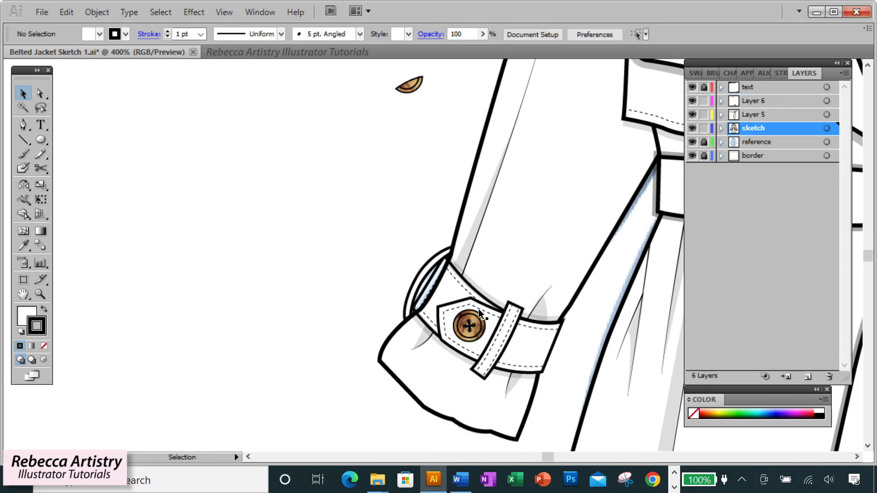
Unlock all locked objects and clear the selection.
key(ctrl+minus)
key(ctrl+minus)
key(ctrl+minus)
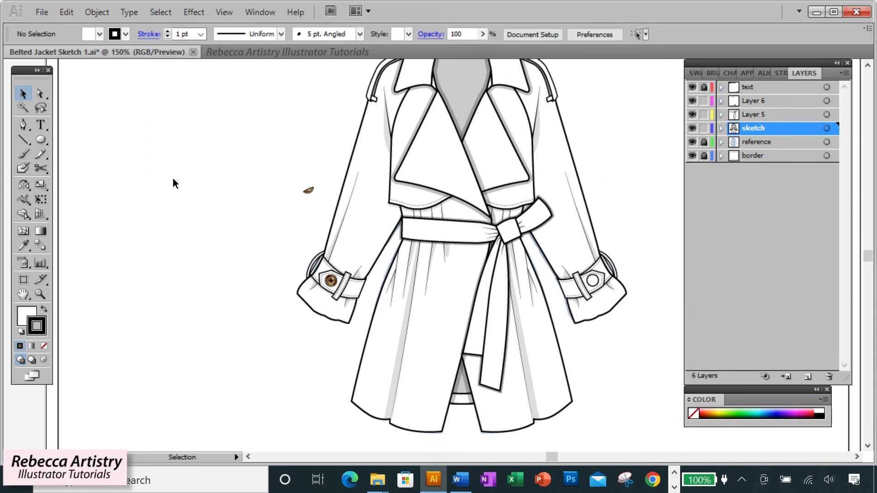
click(91, 11)
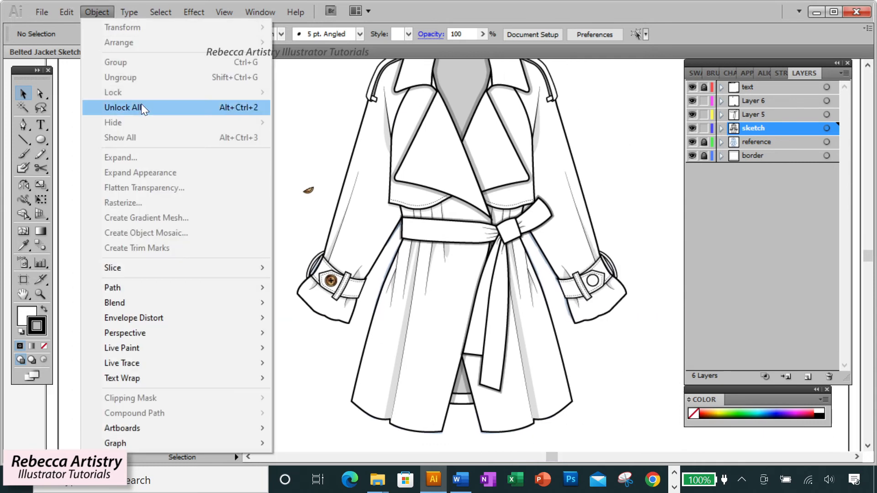
click(141, 106)
click(320, 323)
Reflect a copy of the left cuff's wooden button across the jacket's center line onto the right cuff circle.
click(339, 292)
click(23, 185)
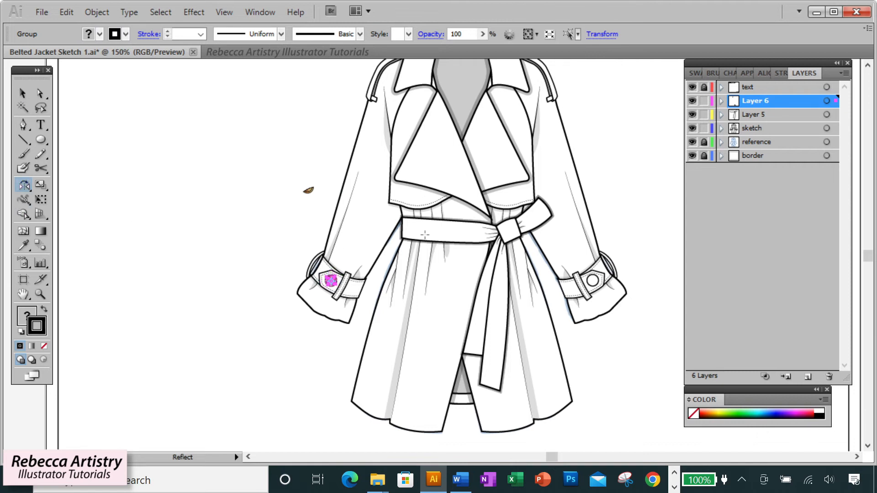
click(462, 117)
drag(336, 286, 593, 289)
click(24, 95)
Lock the mirrored button on the right cuff, select the plain circle underneath it and clear the selection.
click(97, 12)
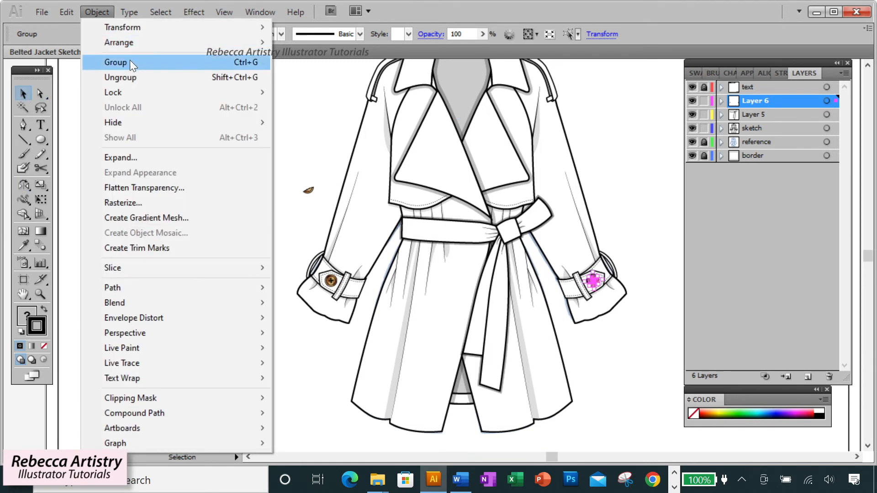
mouse_move(261, 95)
click(310, 93)
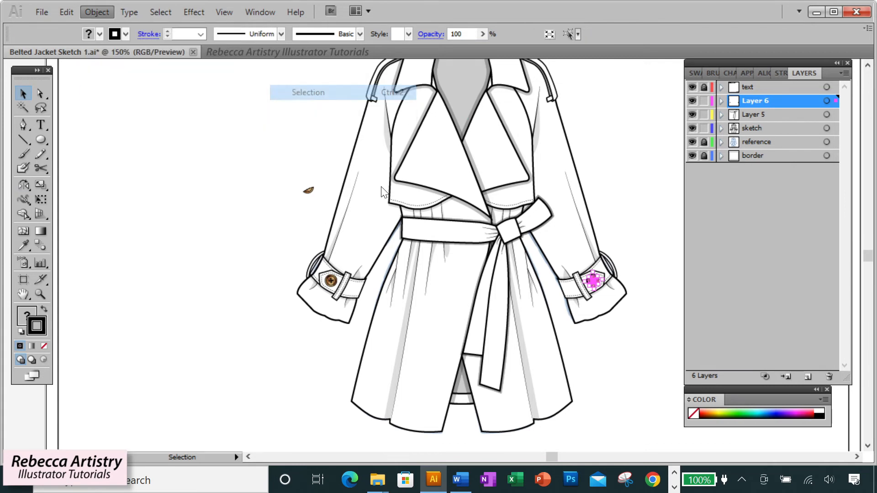
click(591, 281)
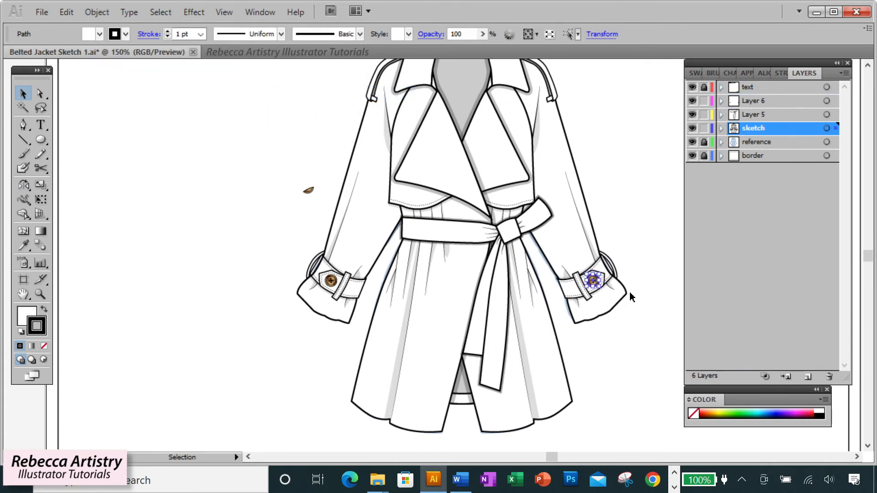
click(629, 292)
Place the half wooden button on the left shoulder strap beside the collar, matching the reference button, and deselect it.
click(42, 295)
click(357, 163)
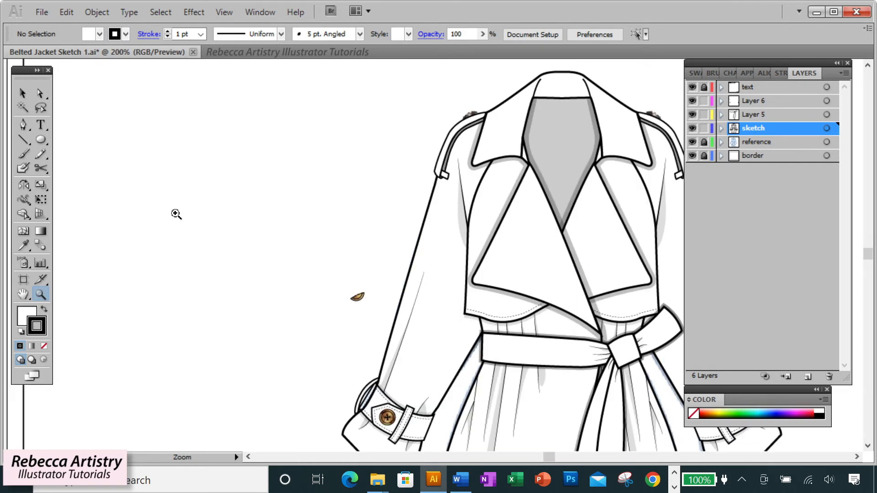
click(24, 93)
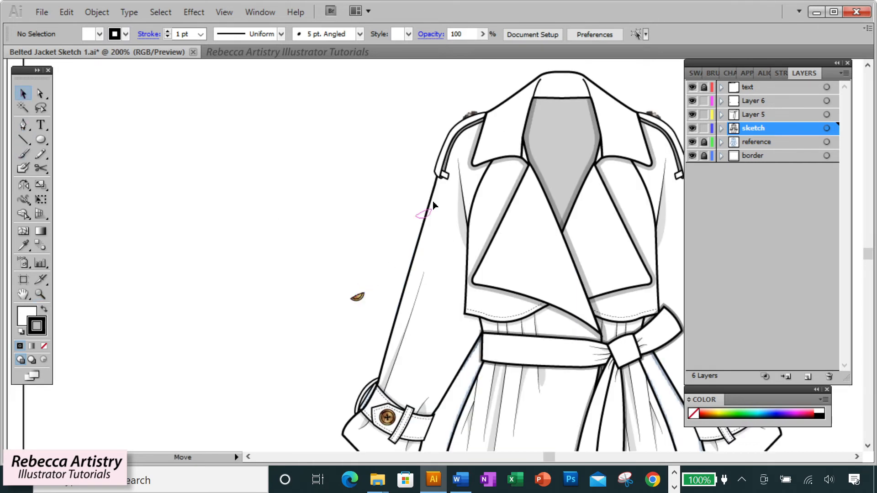
drag(361, 299, 473, 117)
key(ctrl+plus)
key(ctrl+plus)
key(ctrl+plus)
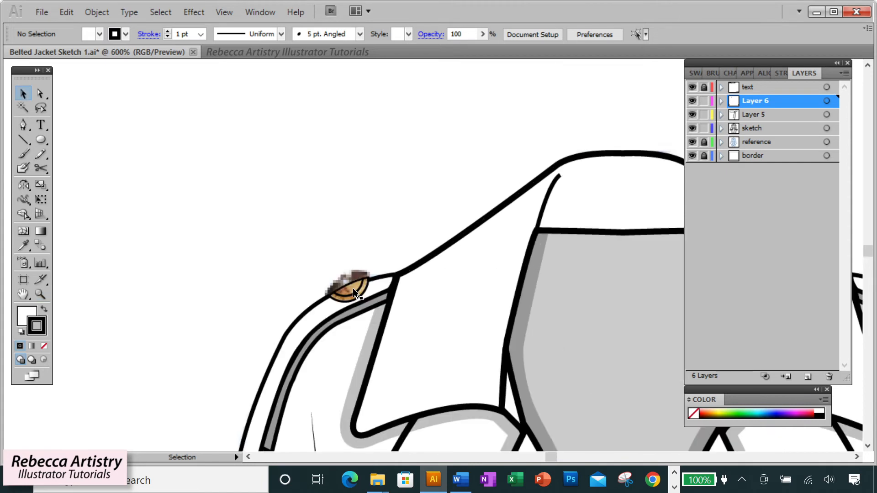
click(353, 290)
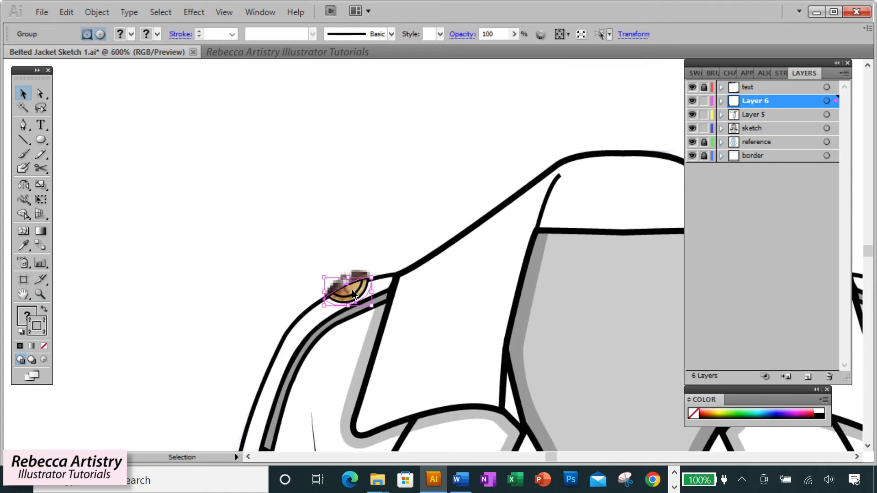
click(366, 273)
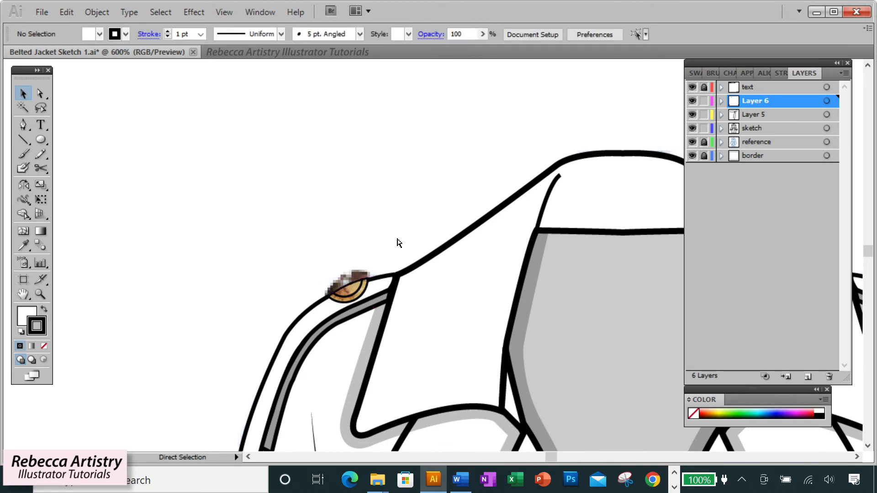
Reflect a copy of the left shoulder's half button across the jacket's center line onto the right shoulder strap and deselect it.
key(ctrl+minus)
key(ctrl+minus)
drag(550, 459, 552, 460)
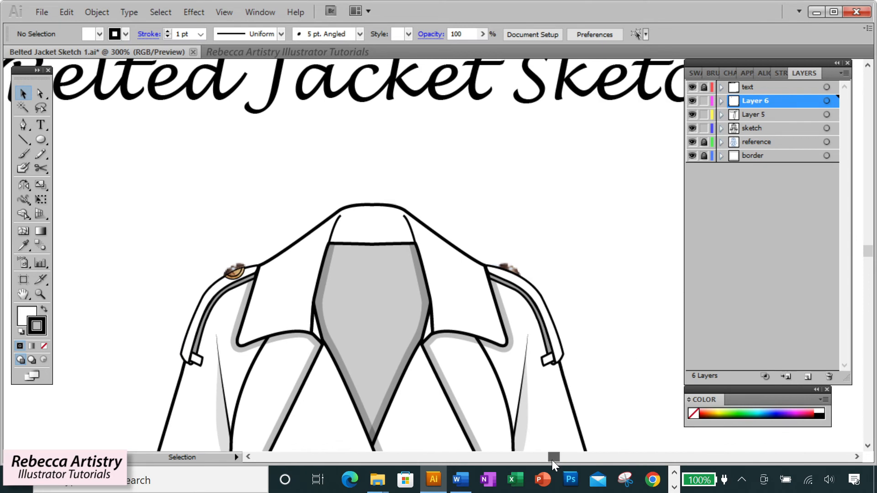
click(230, 273)
click(25, 185)
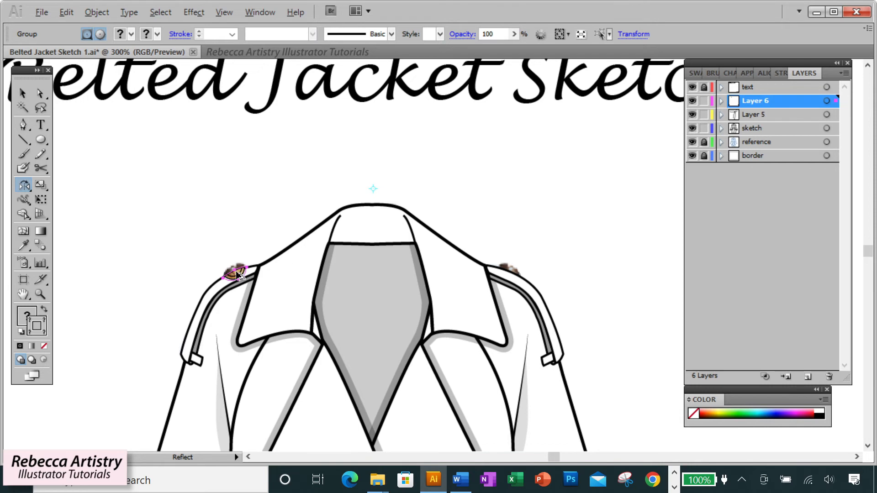
drag(238, 274, 484, 278)
click(22, 94)
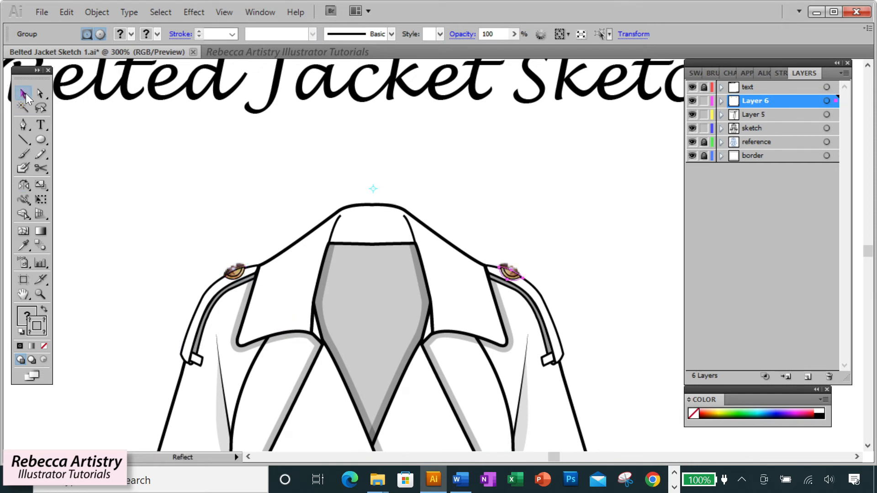
click(273, 196)
Reshape the collar's top edge by adjusting the curve segments on both sides of its center anchor, and deselect it.
click(40, 294)
click(404, 224)
click(417, 246)
click(39, 92)
click(368, 233)
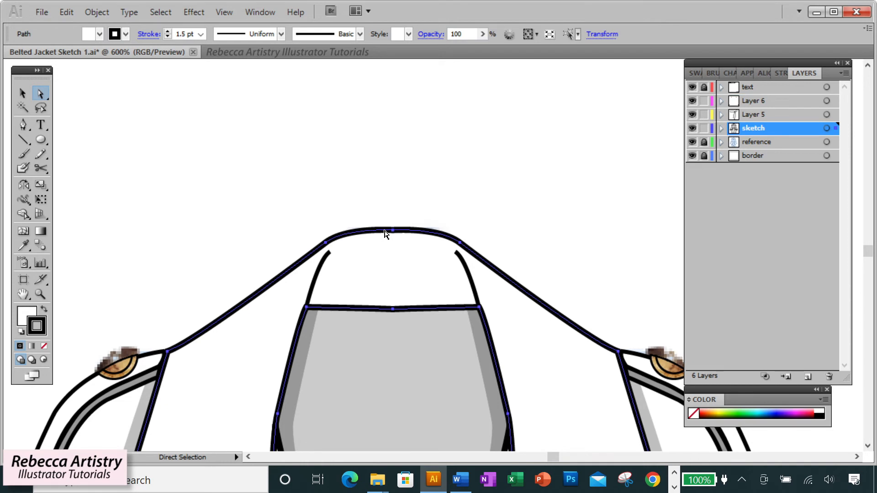
click(393, 232)
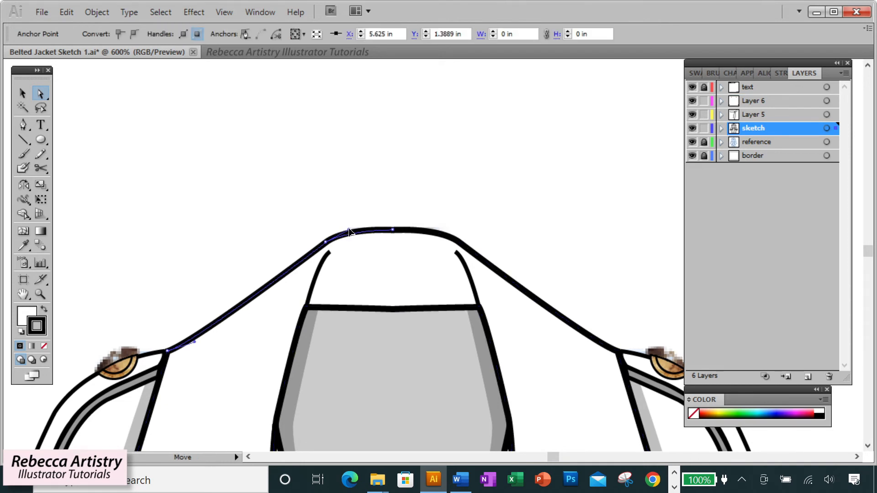
shift+click(440, 229)
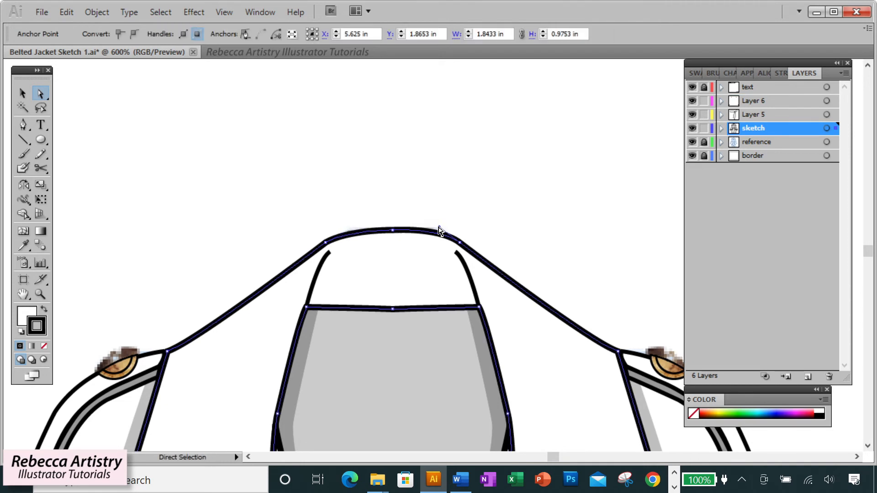
click(458, 200)
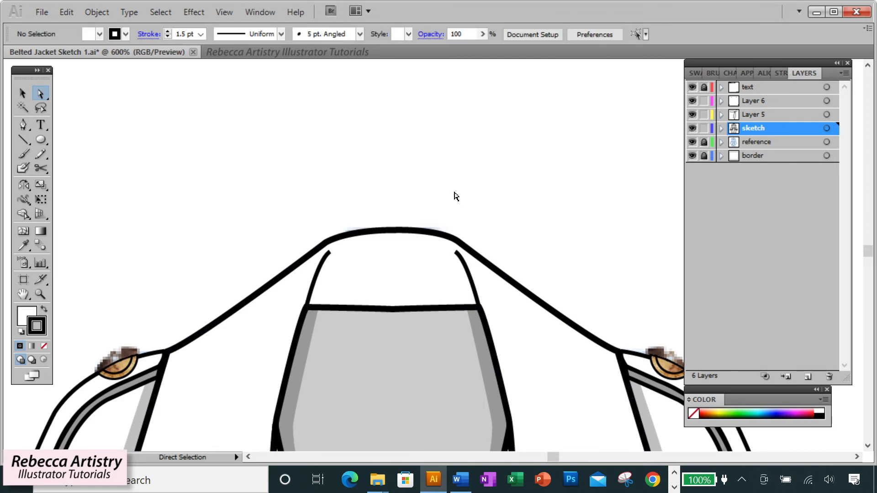
Hide the reference layer so that only the finished jacket sketch shows.
key(ctrl+minus)
key(ctrl+minus)
key(ctrl+minus)
key(ctrl+minus)
key(ctrl+minus)
key(ctrl+minus)
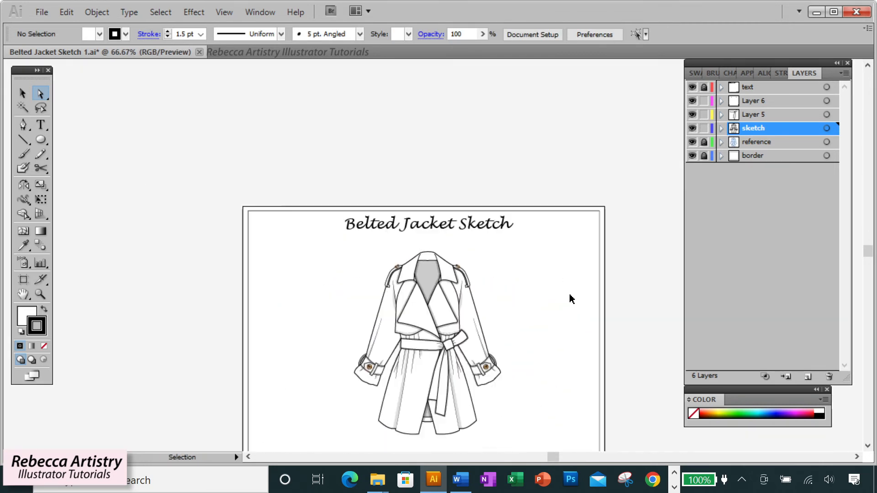
scroll(571, 299, down, 1)
click(693, 142)
Select the whole jacket drawing and unlock all remaining locked objects.
click(29, 94)
scroll(419, 294, down, 1)
drag(349, 211, 516, 425)
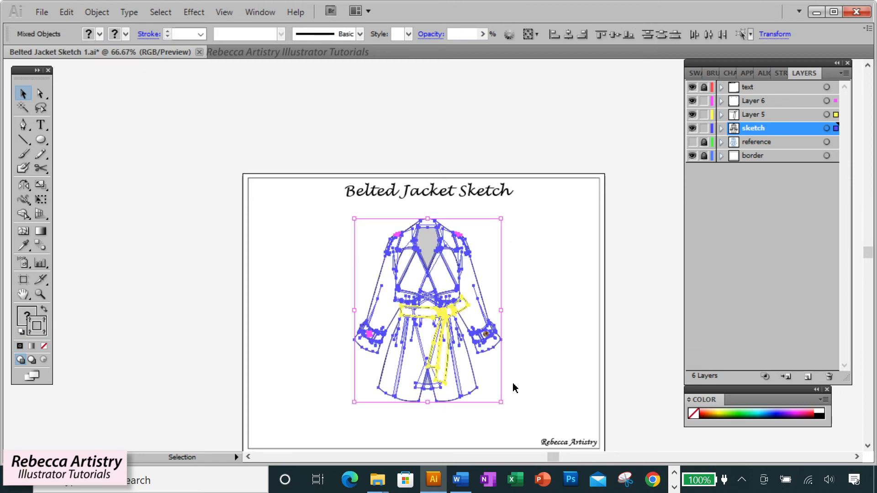
click(105, 11)
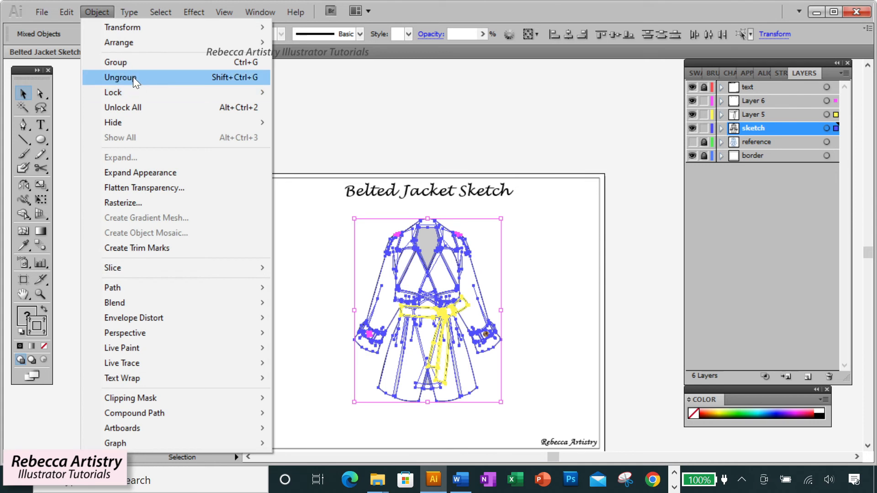
click(150, 106)
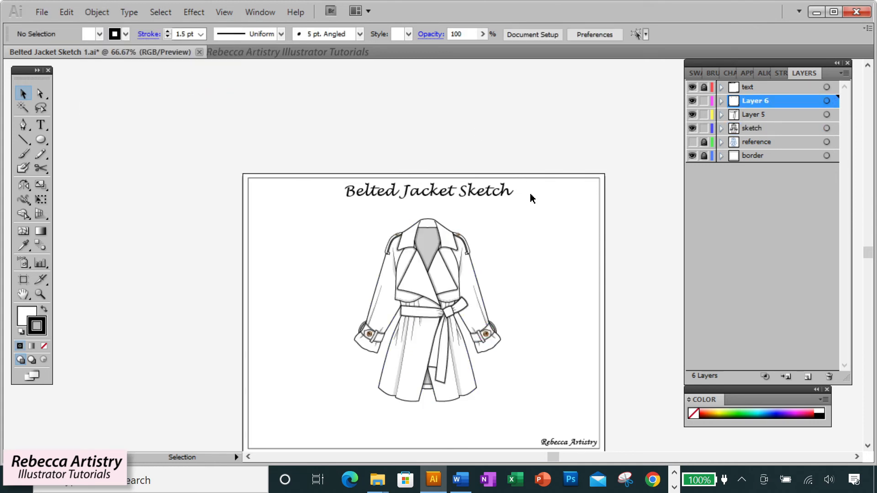
Select all the jacket, belt and button artwork, group it into one object and deselect it.
drag(350, 219, 510, 428)
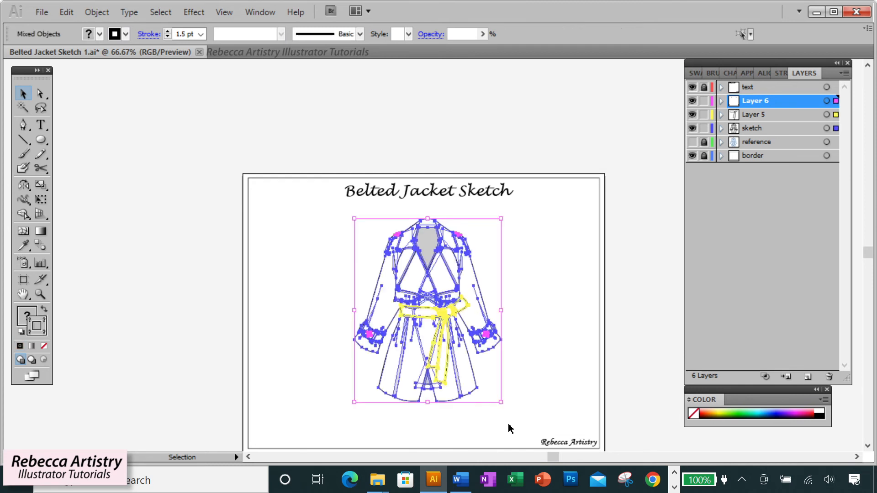
click(100, 11)
click(117, 63)
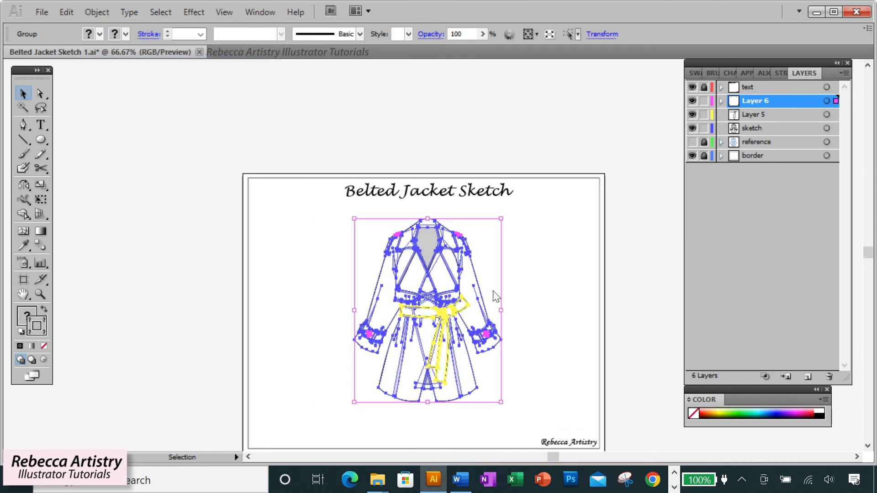
click(524, 260)
Delete the two empty layers, Layer 5 and sketch.
click(764, 116)
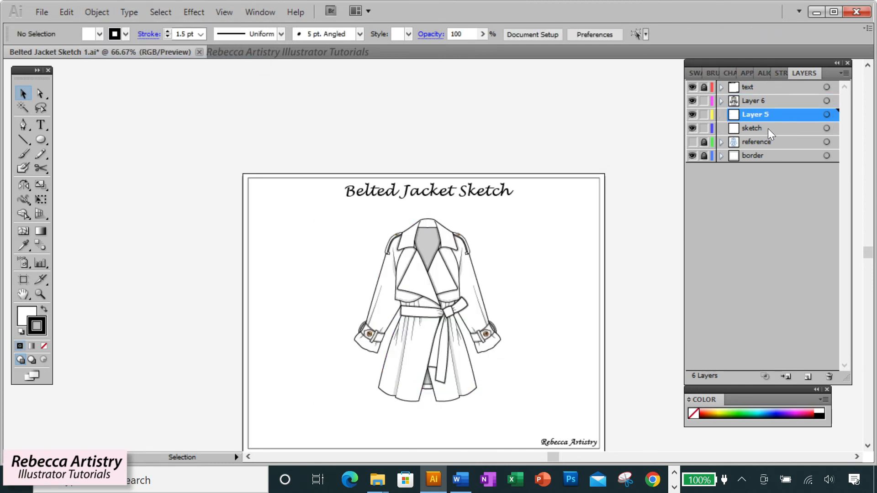
shift+click(768, 128)
click(829, 376)
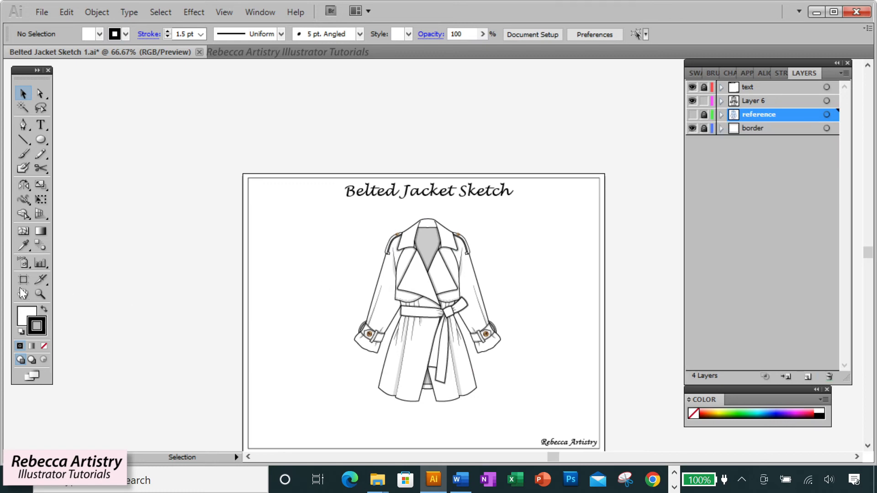
Inspect the finished jacket sketch up close and save the document.
click(40, 294)
click(455, 280)
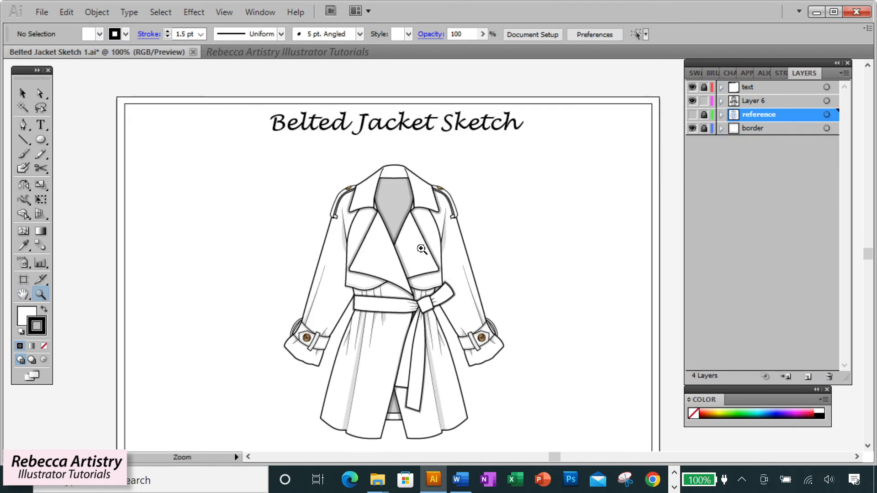
click(422, 250)
scroll(422, 248, down, 3)
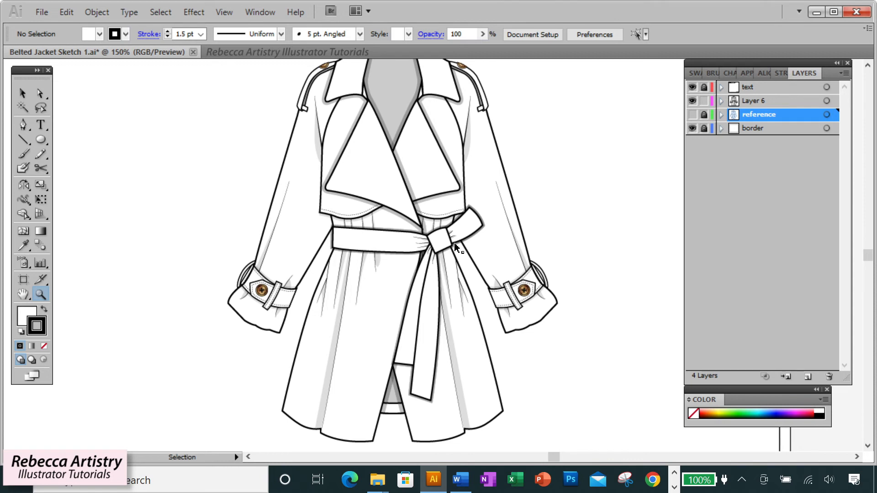
alt+click(455, 243)
scroll(443, 227, up, 2)
click(23, 93)
key(ctrl+z)
Select all jacket pieces that share the white fill color, recolor them with the light beige swatch, and deselect them.
key(a)
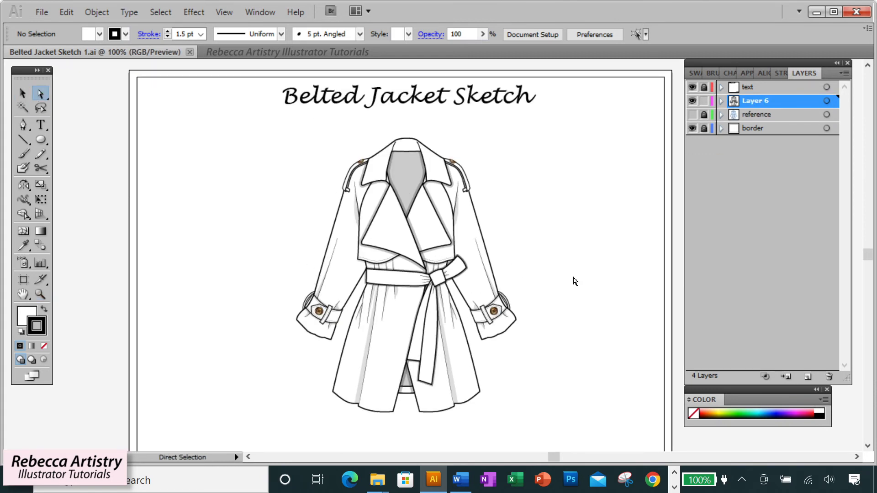
click(466, 230)
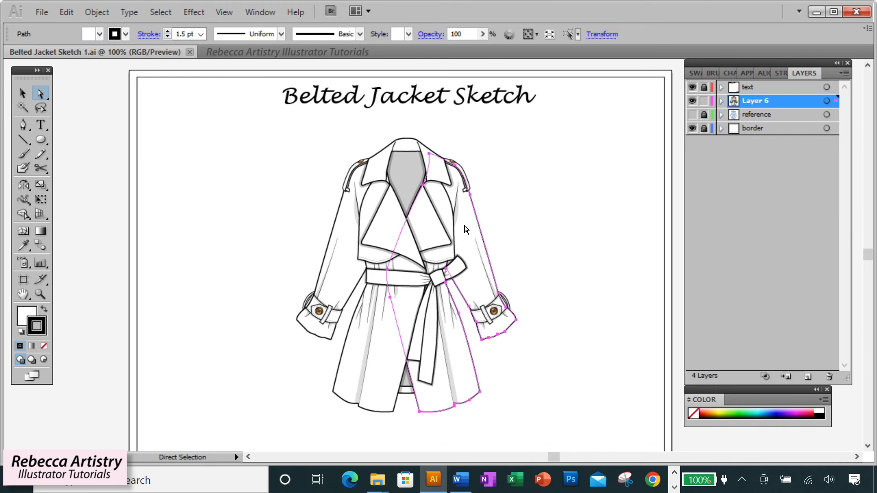
click(23, 317)
click(164, 12)
mouse_move(268, 161)
mouse_move(256, 143)
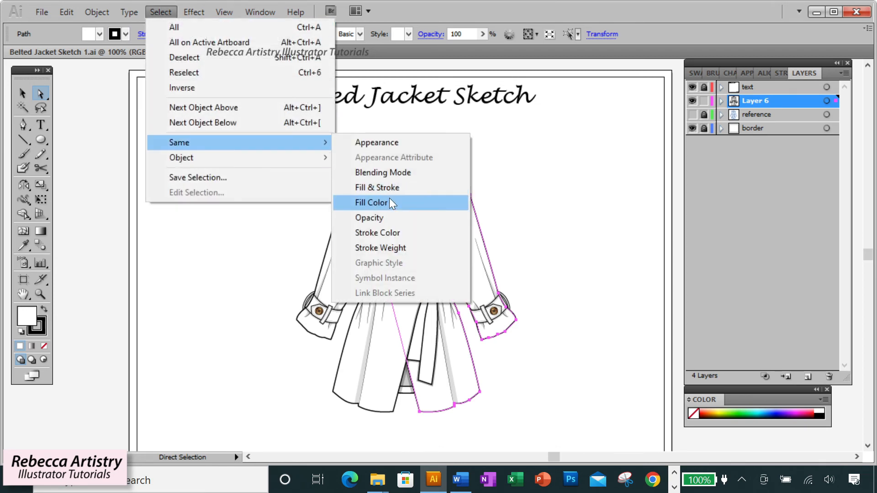
click(389, 200)
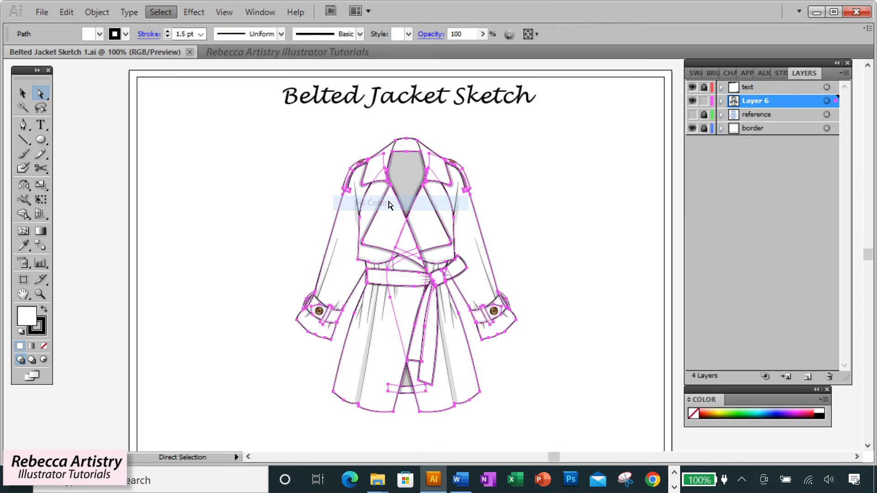
click(696, 73)
click(714, 243)
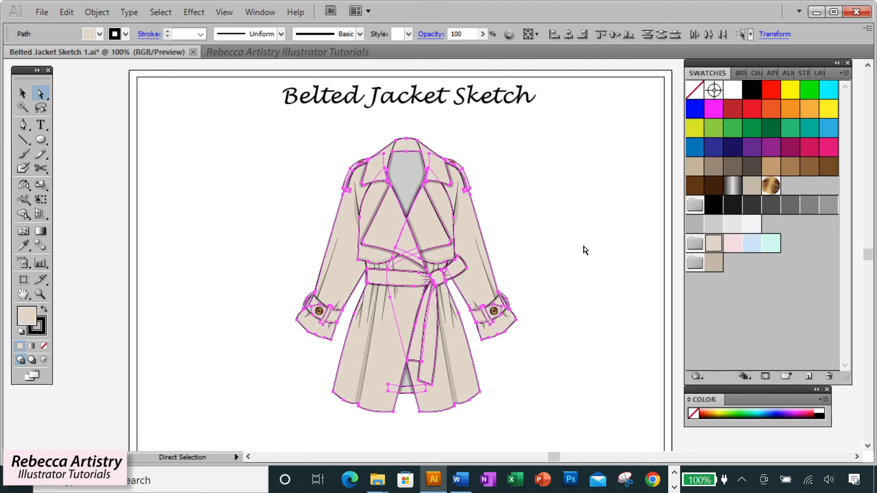
click(566, 229)
Fill the jacket's inner neck area and inner hem opening with the darker beige swatch, and deselect them.
click(409, 176)
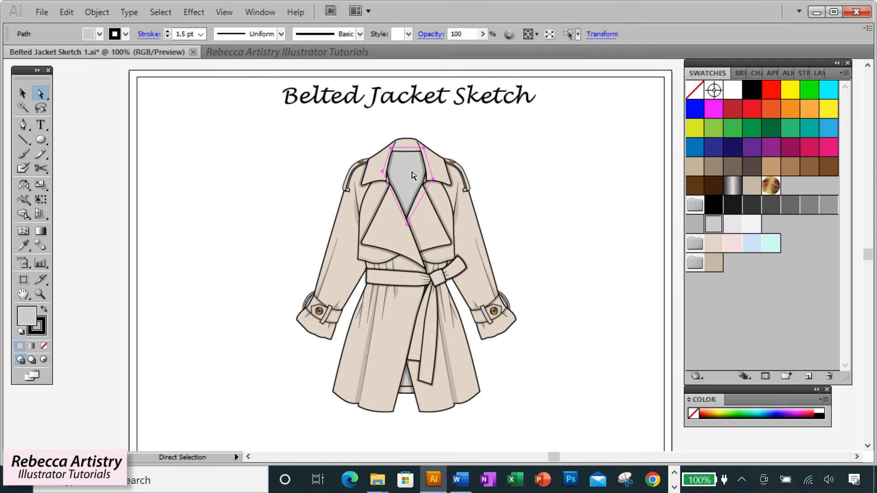
shift+click(409, 387)
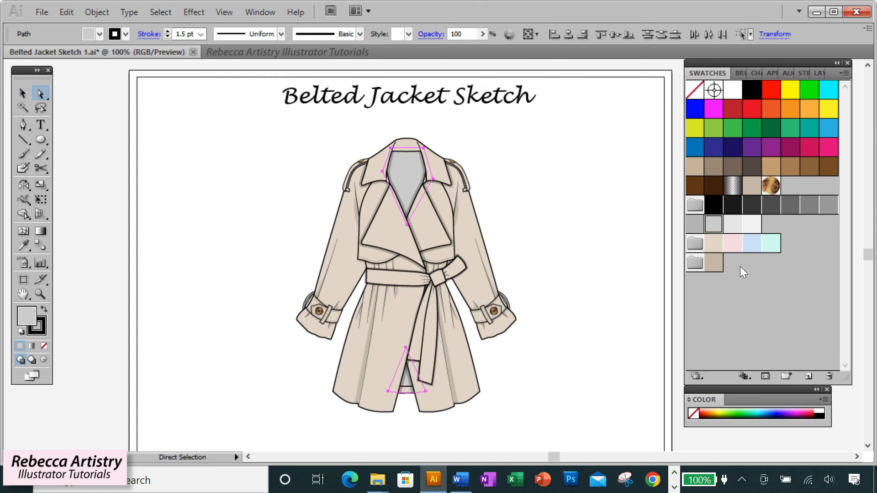
click(713, 265)
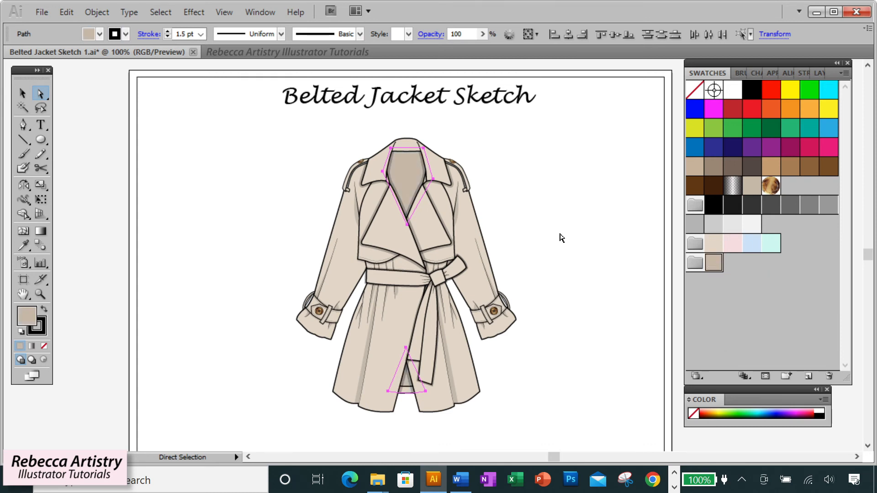
click(560, 217)
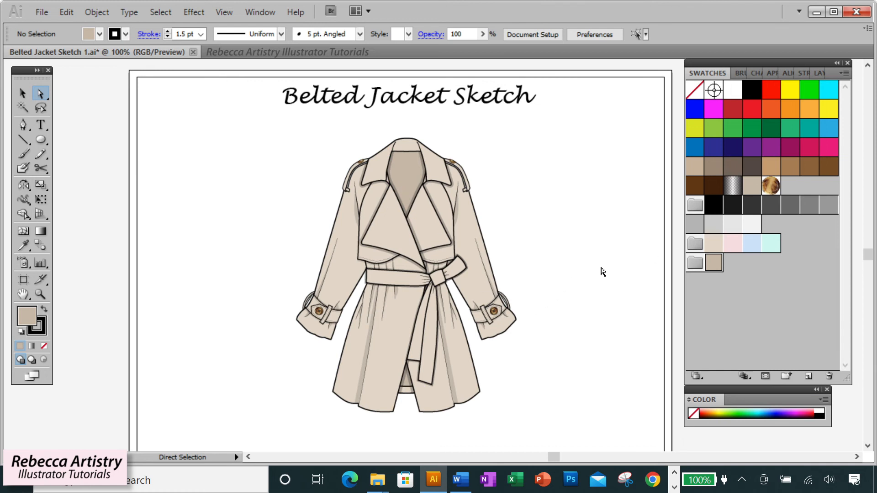
click(371, 343)
click(451, 363)
click(517, 365)
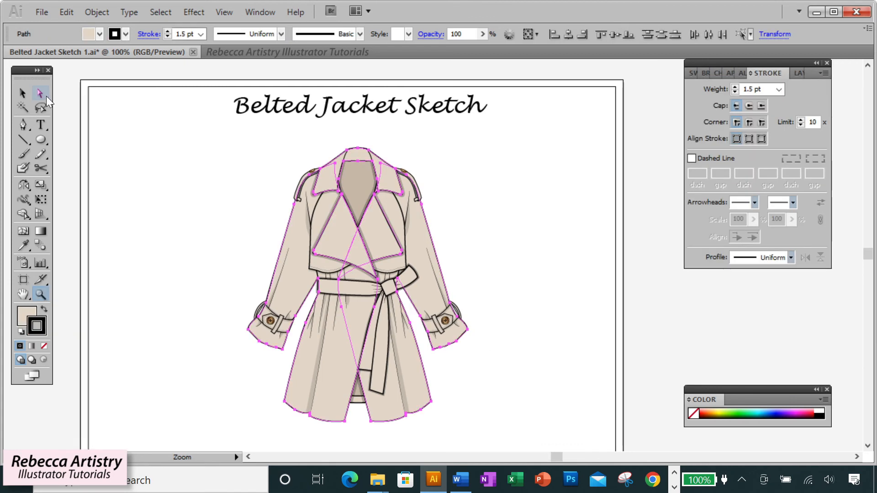
click(162, 200)
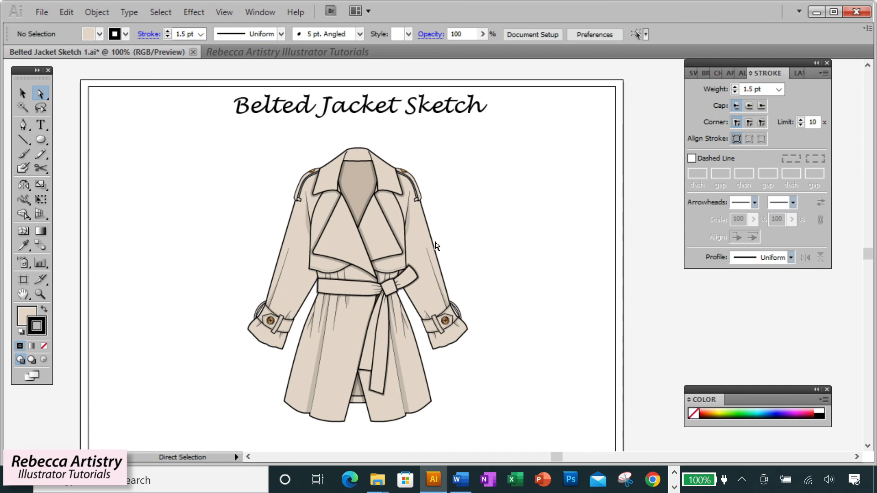
Set the stroke weight of both jacket body halves and the collar to 2 pt, and deselect them.
click(417, 226)
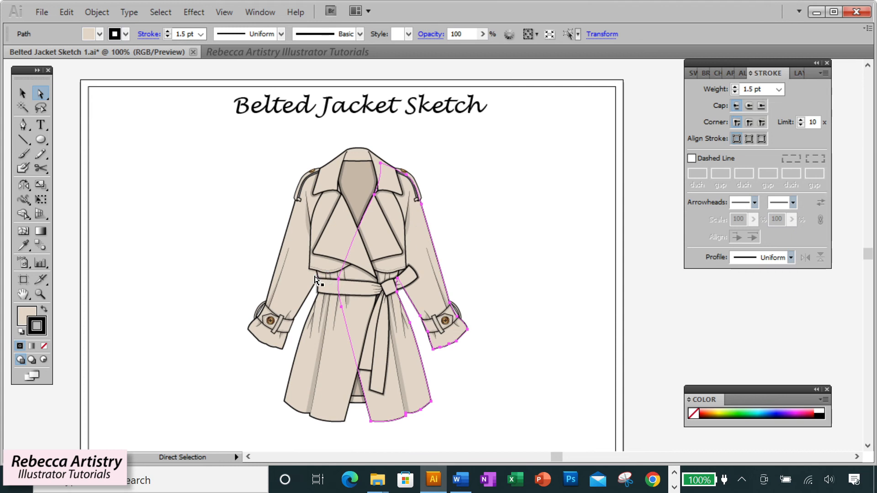
shift+click(300, 278)
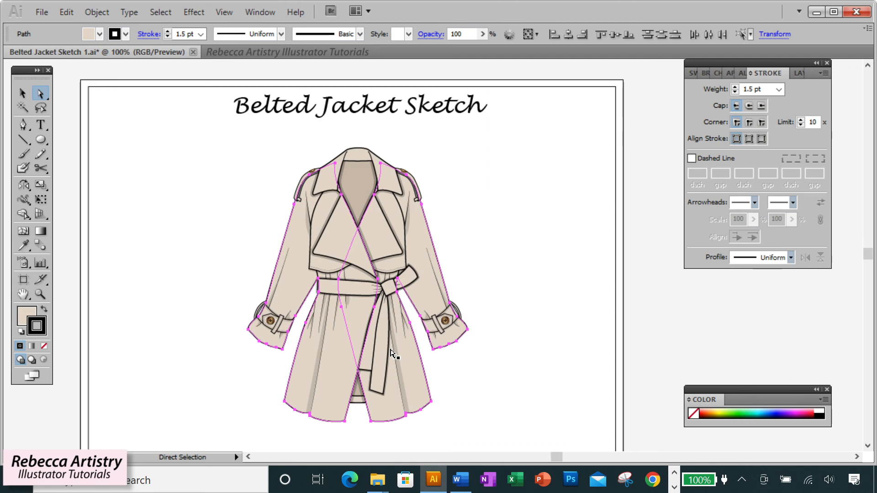
shift+click(327, 189)
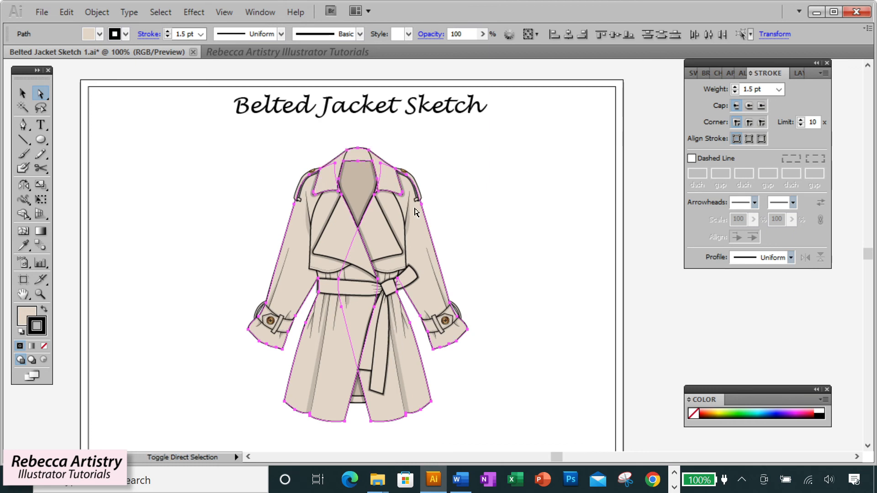
click(779, 89)
click(758, 143)
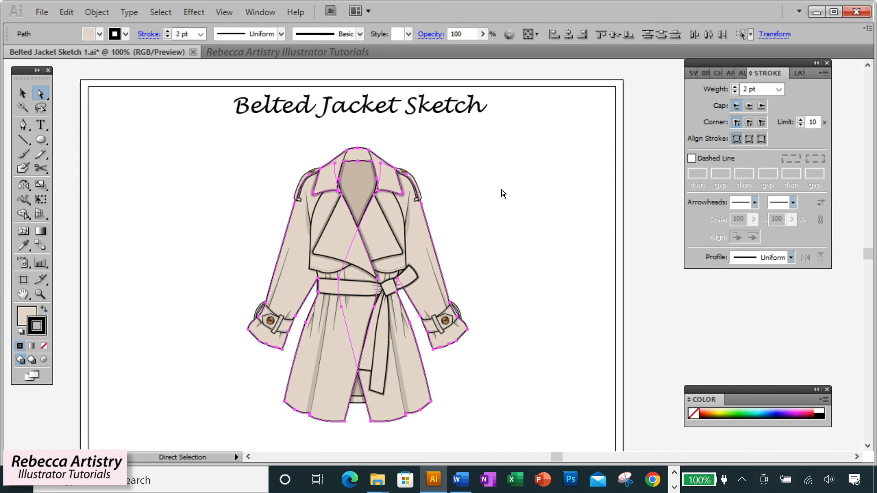
click(504, 192)
Set the stroke weight of both large front lapels to 2 pt, and deselect them.
click(352, 250)
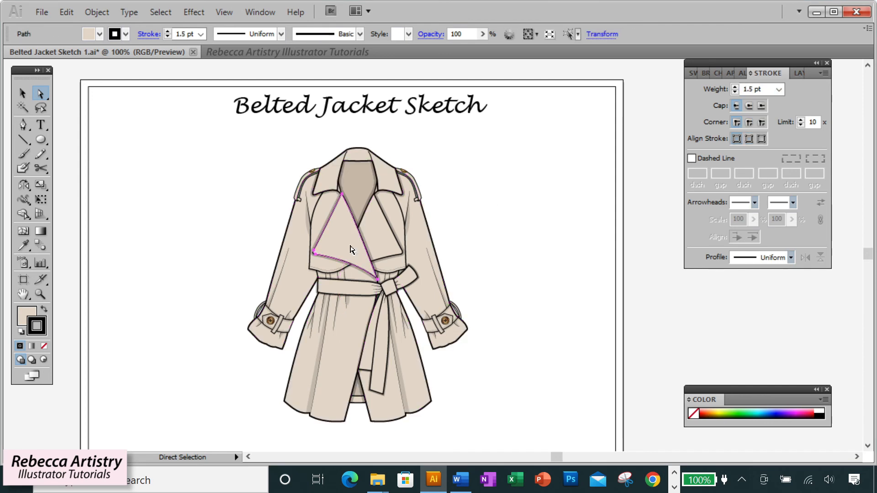
shift+click(398, 252)
click(778, 90)
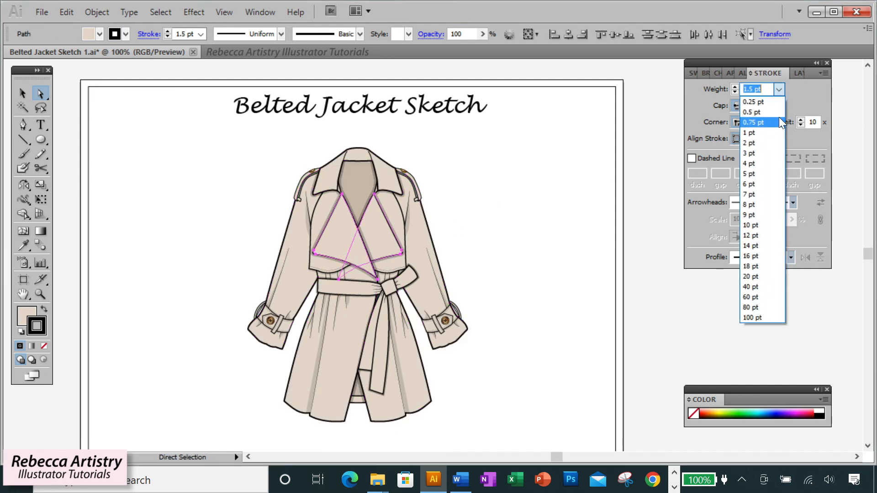
click(759, 143)
click(540, 217)
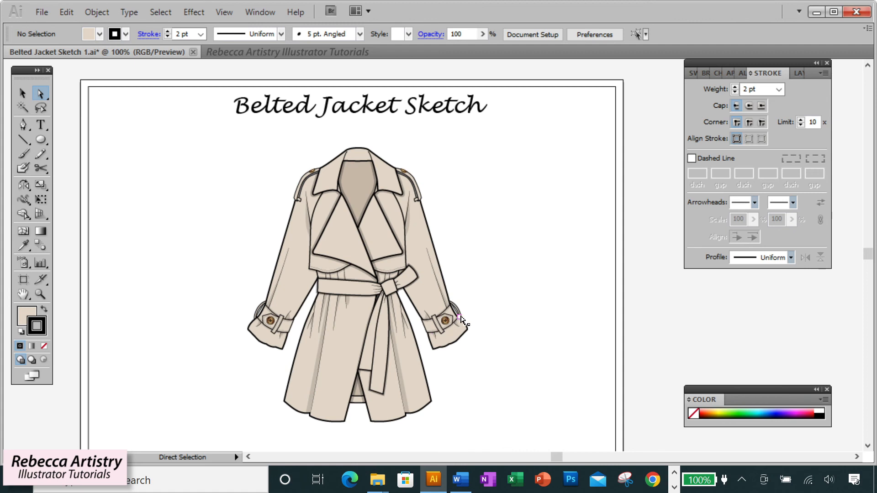
Start the Stylize Drop Shadow effect on the whole jacket group and turn on its preview.
key(z)
alt+click(446, 244)
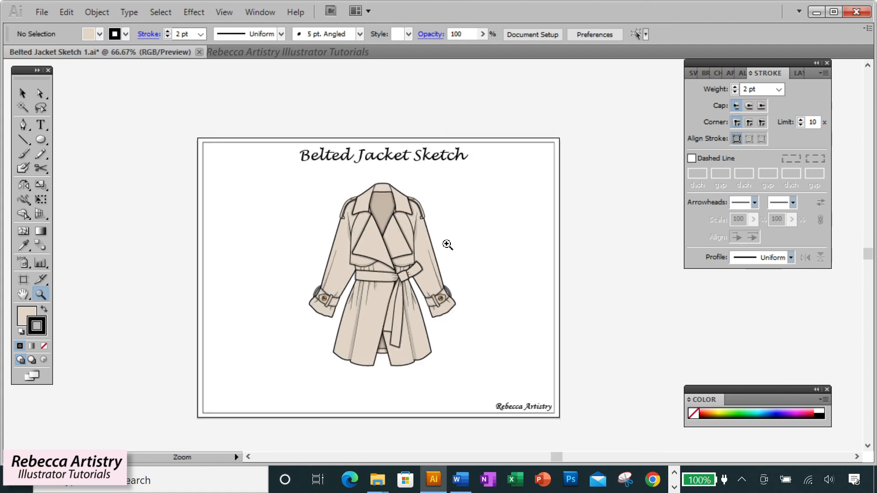
click(446, 245)
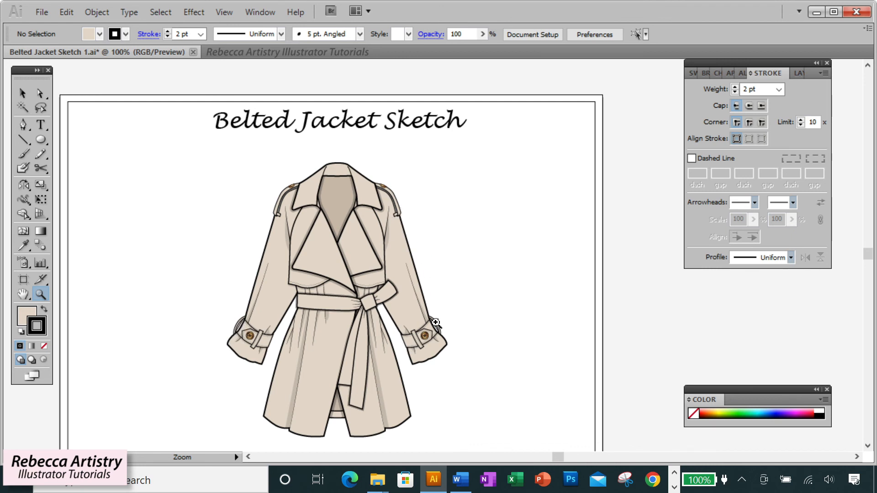
click(22, 93)
scroll(429, 247, down, 1)
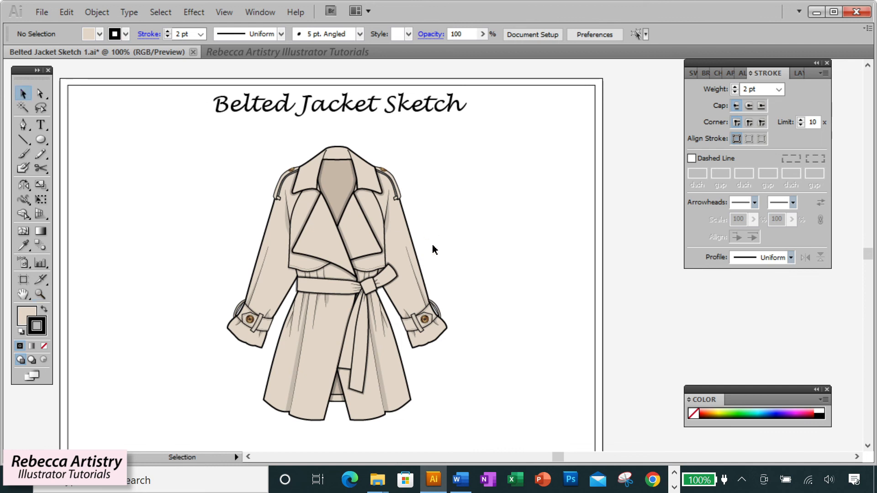
click(404, 249)
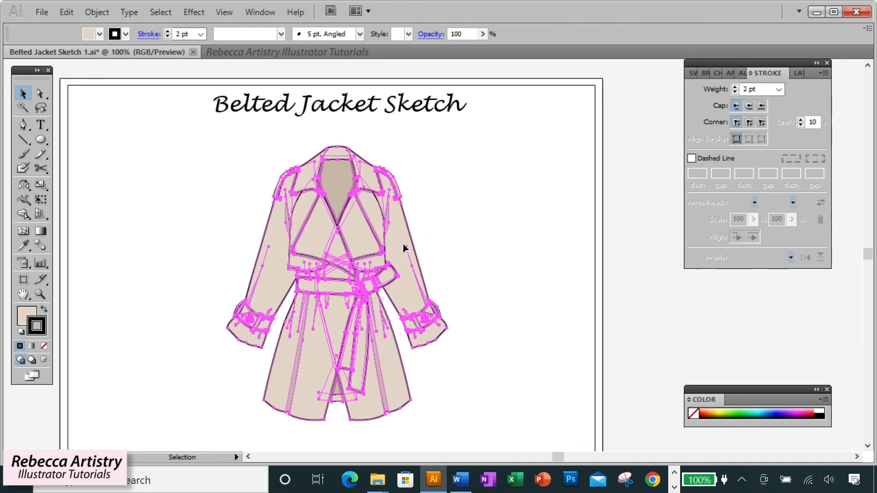
click(193, 12)
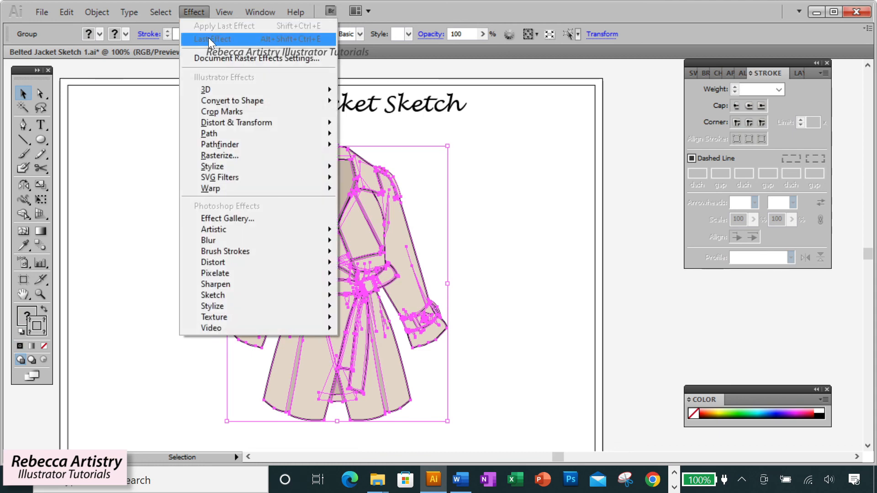
mouse_move(241, 170)
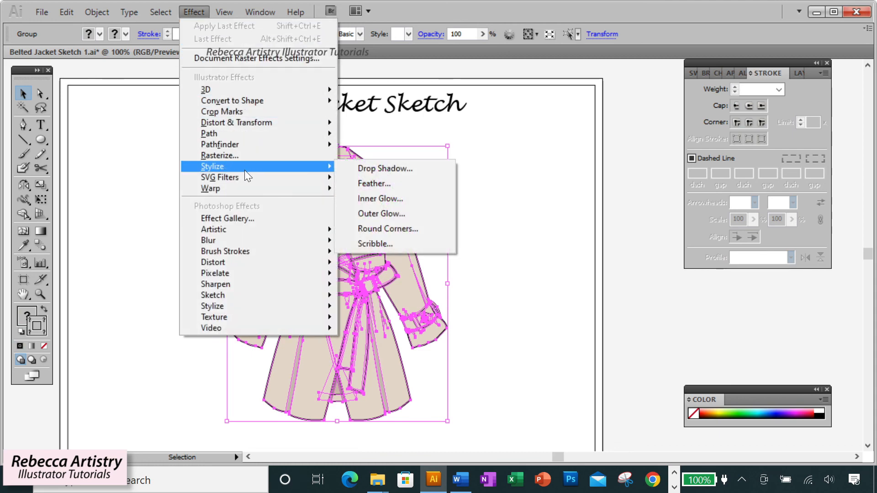
click(371, 168)
drag(438, 141, 632, 172)
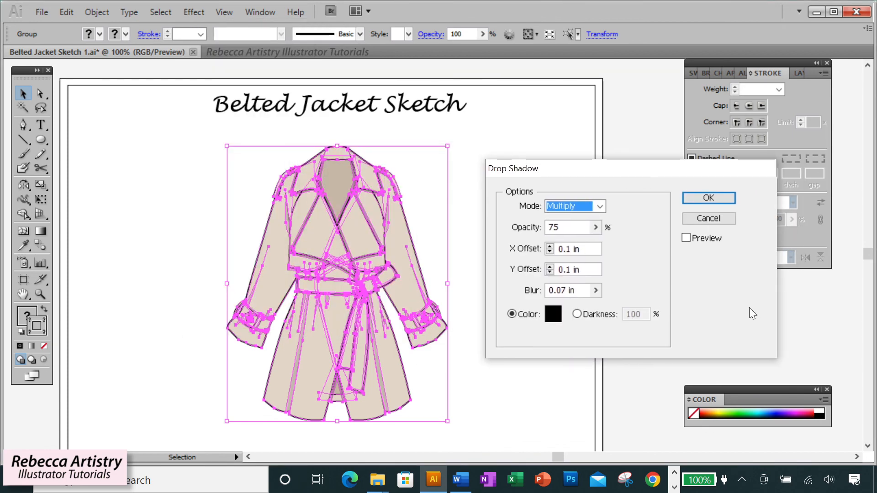
click(686, 238)
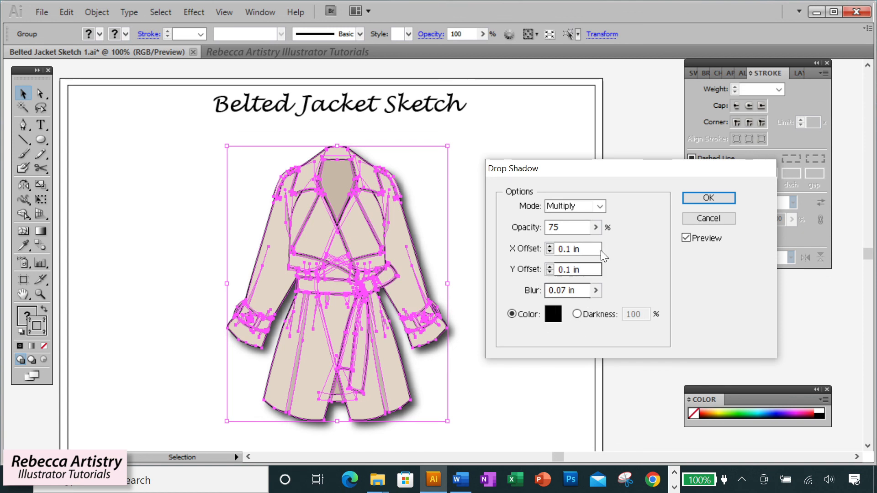
Try a drop shadow opacity of 35% and check it with the preview.
drag(565, 226, 540, 223)
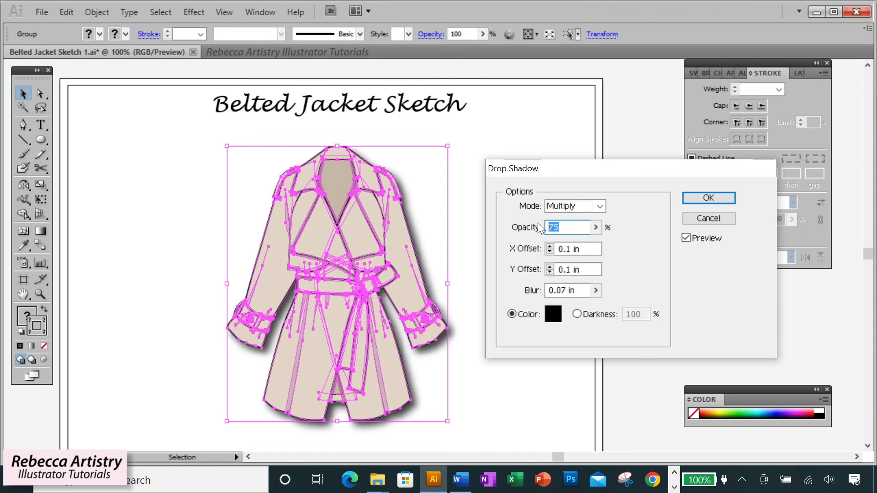
text(35)
click(686, 237)
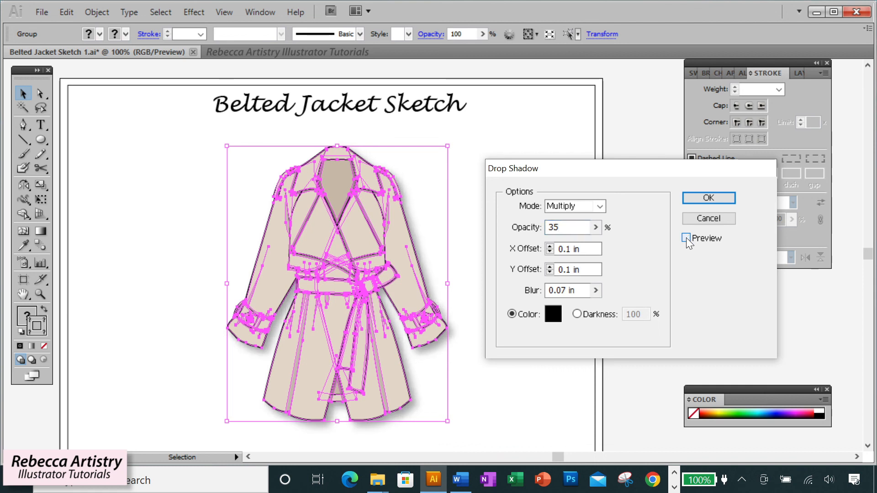
Set the drop shadow's opacity to 50%, apply the effect to the jacket and deselect it.
double_click(554, 227)
text(50)
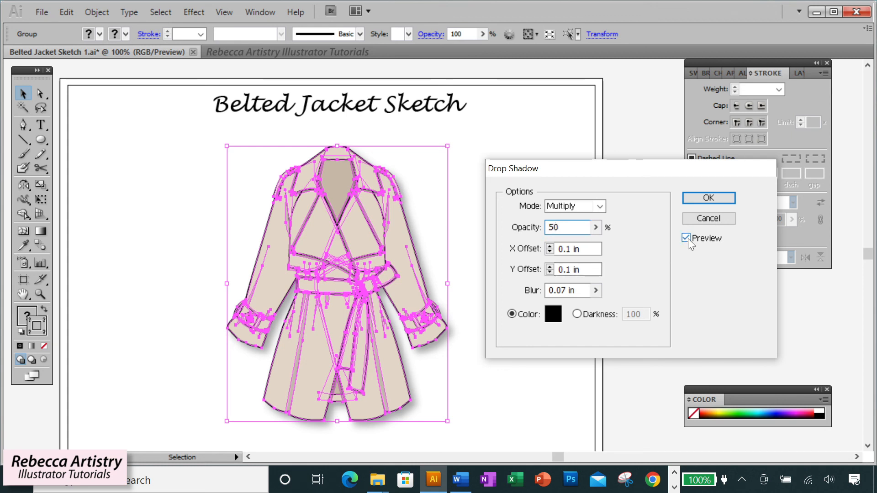
click(701, 198)
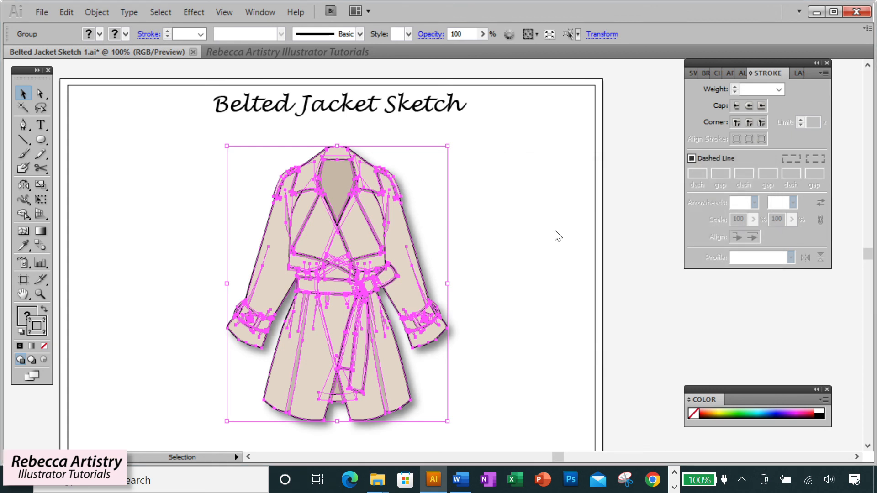
click(621, 248)
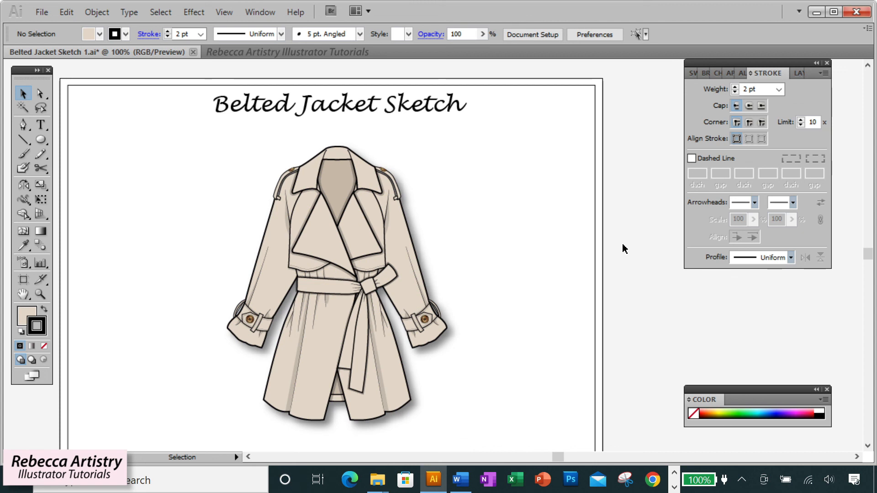
Examine the finished beige jacket and its drop shadow on the artboard, both as a full page and at 100% zoom.
key(ctrl+minus)
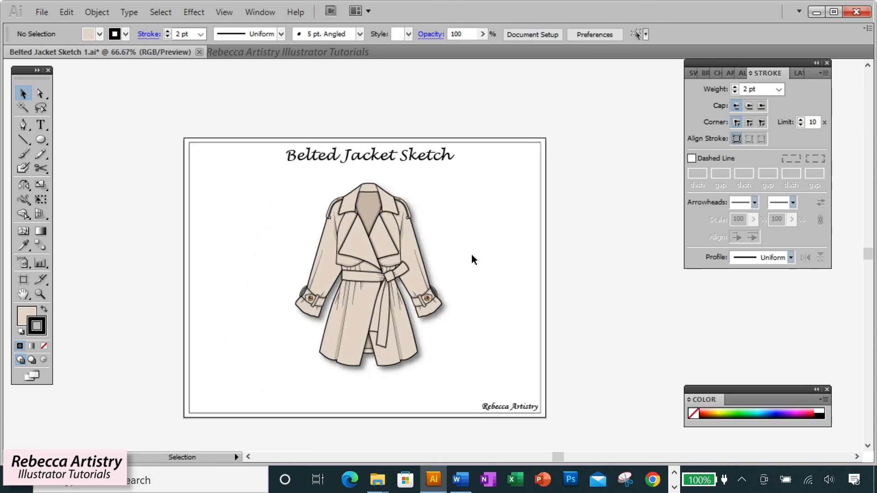
double_click(41, 295)
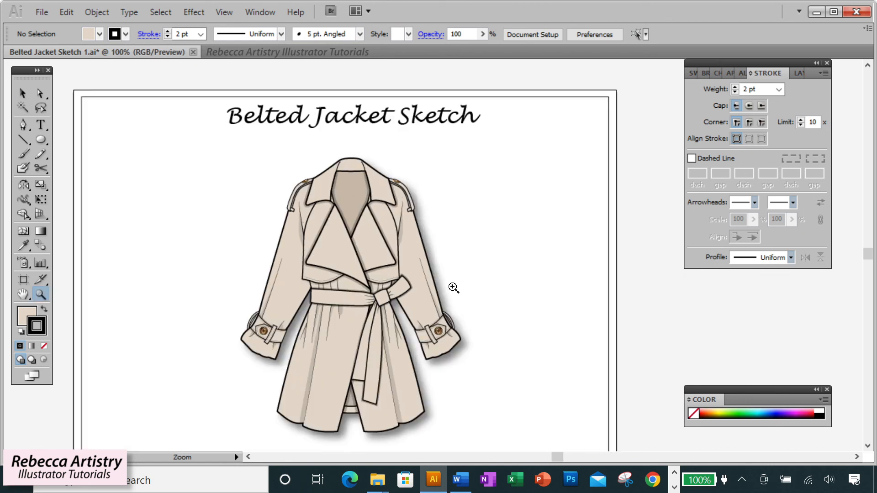
scroll(466, 286, right, 4)
scroll(467, 286, down, 2)
scroll(410, 286, up, 1)
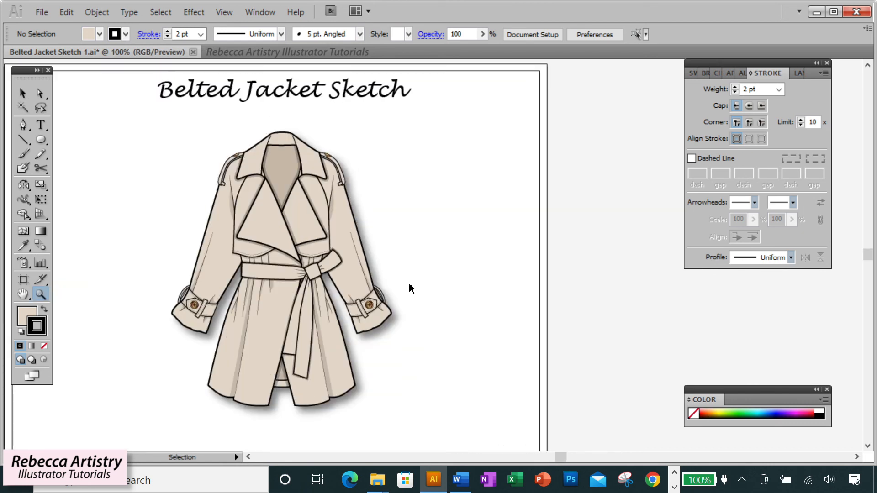
alt+click(410, 286)
drag(563, 456, 557, 456)
scroll(452, 276, down, 1)
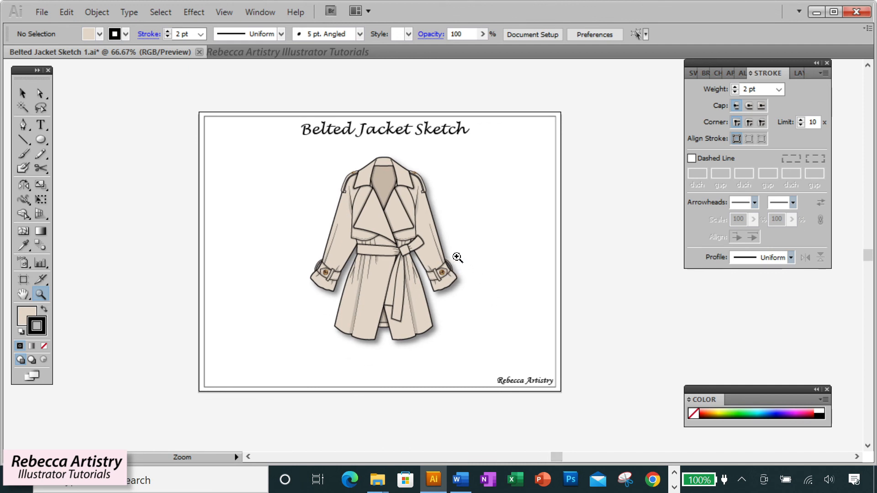
click(467, 252)
scroll(458, 261, up, 1)
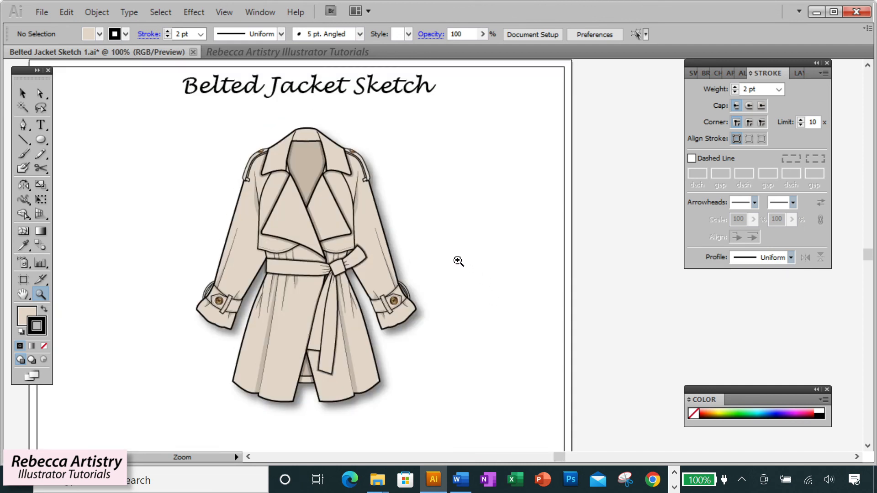
scroll(523, 382, left, 3)
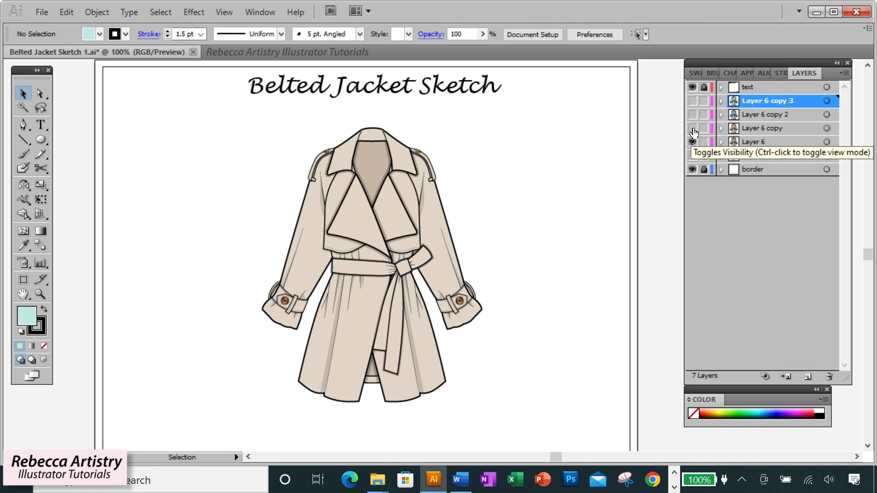
Show Layer 6 copy, Layer 6 copy 2 and Layer 6 copy 3 one after another to compare the jacket's color variations.
click(694, 129)
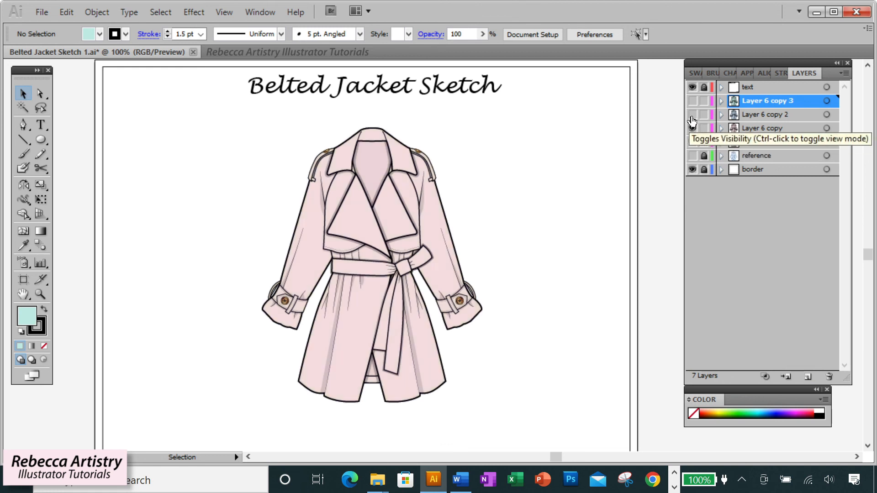
click(693, 116)
click(693, 101)
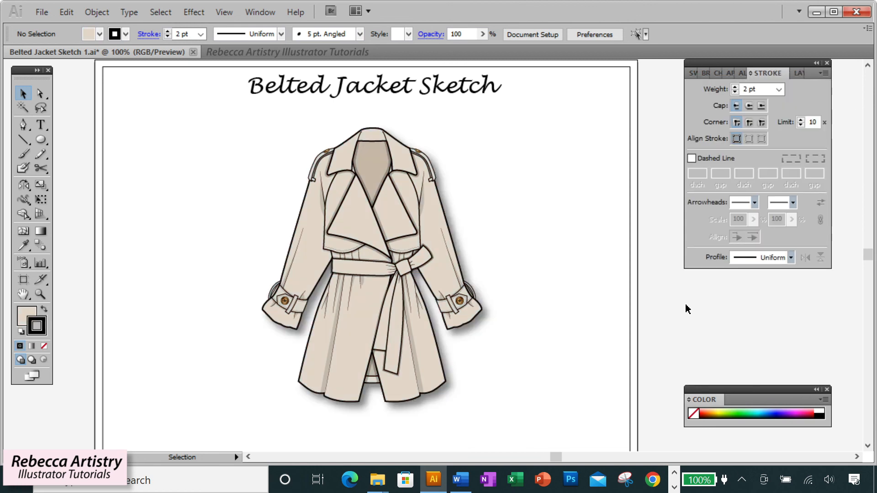